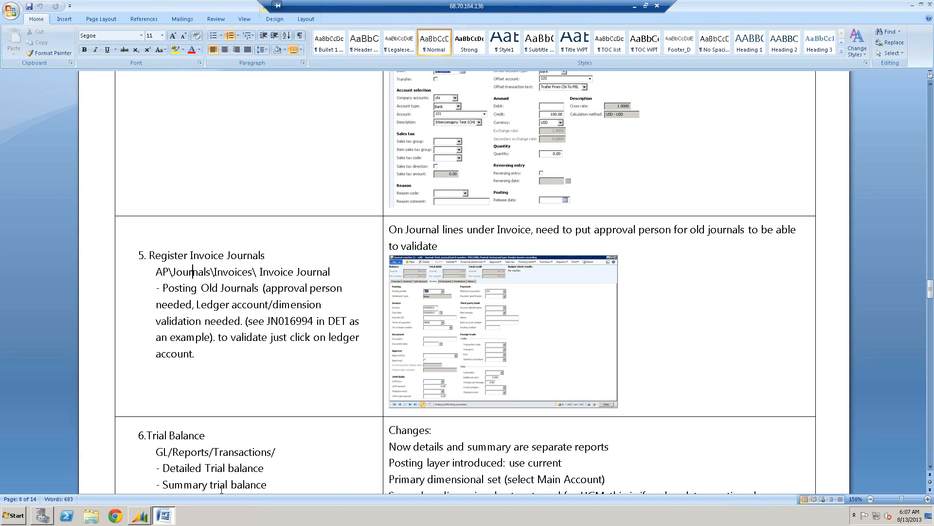
# - Switch to Dynamics AX and open the Invoice journal form in Accounts payable
pyautogui.click(141, 517)
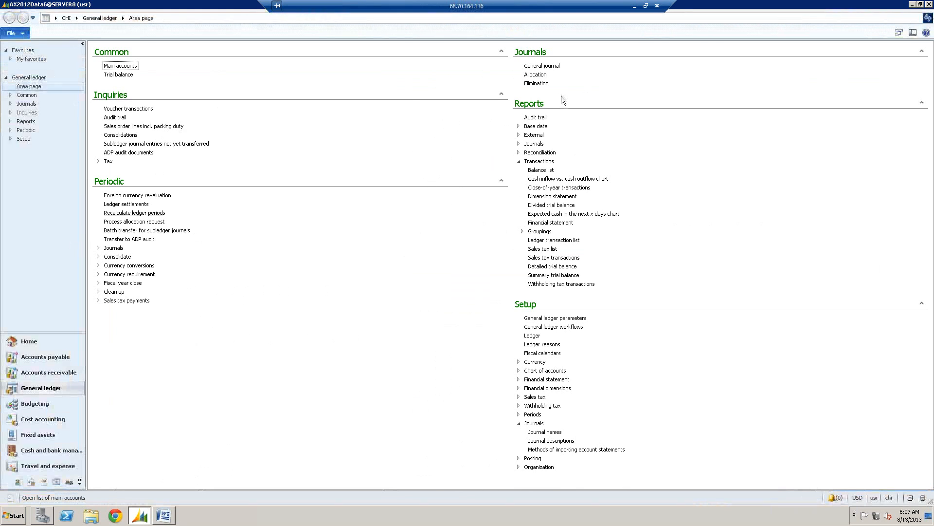
pyautogui.click(57, 372)
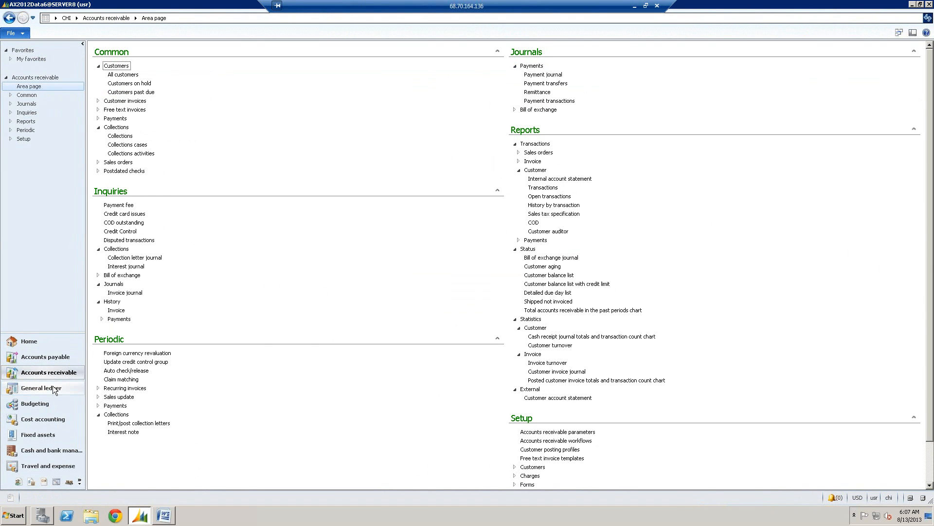
pyautogui.click(57, 358)
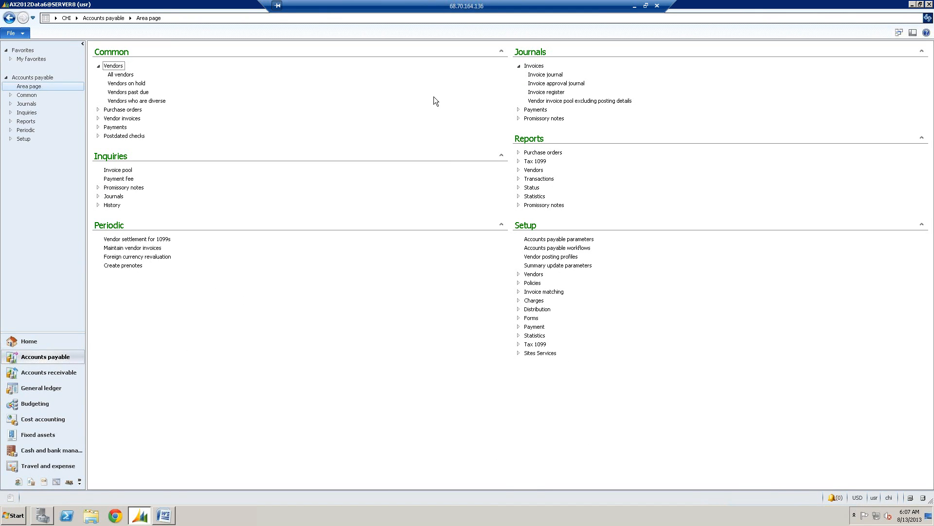
pyautogui.click(555, 75)
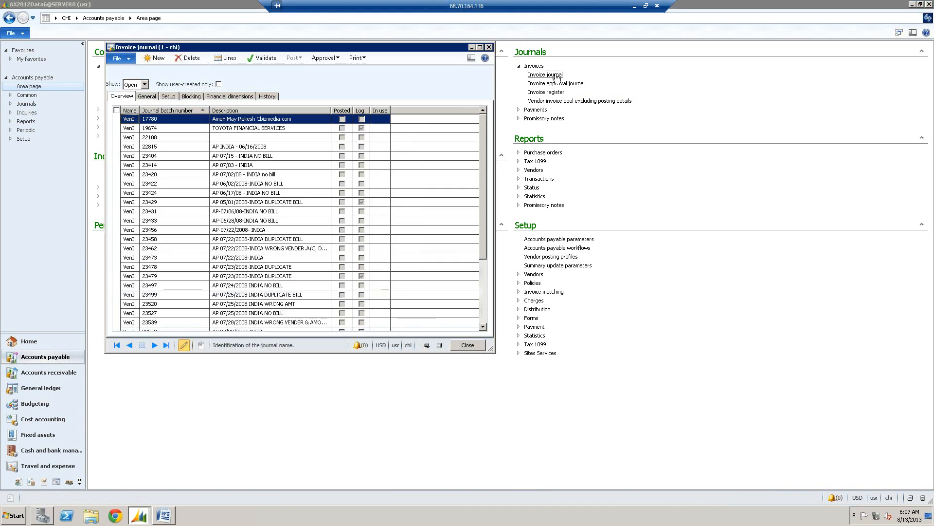
# - Enlarge the Invoice journal window and look through the open journals down to the end of the list
pyautogui.moveTo(491, 347); pyautogui.dragTo(536, 390)
pyautogui.click(528, 365)
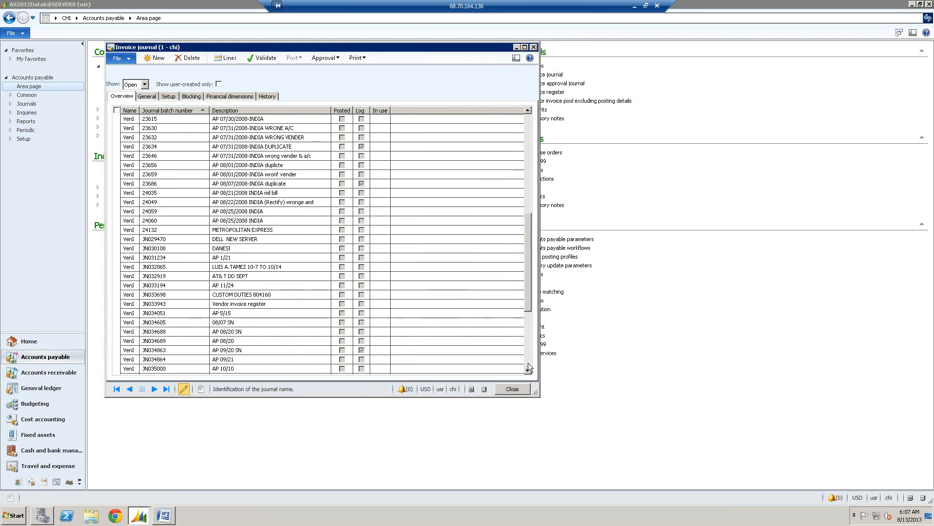
pyautogui.click(528, 365)
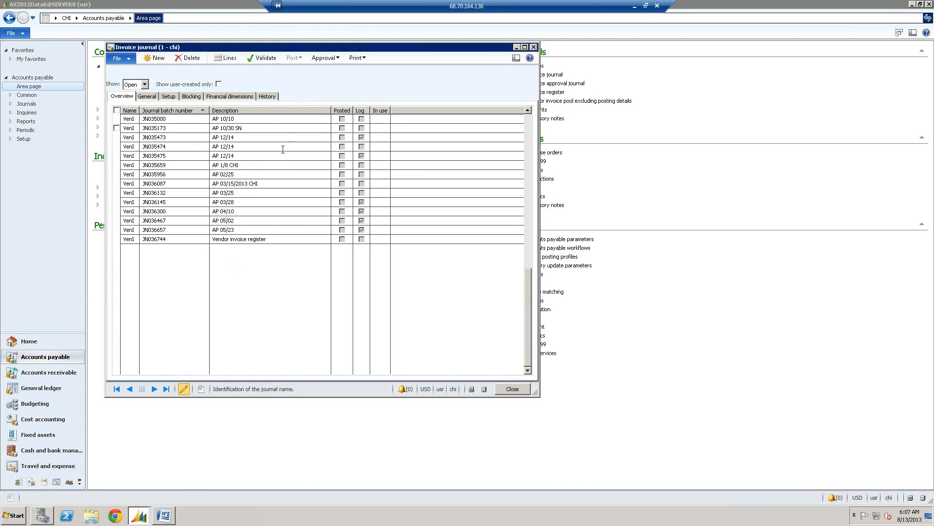
# - Switch to the Word document and copy the example journal number JN016994 from the Register Invoice Journals section
pyautogui.click(165, 515)
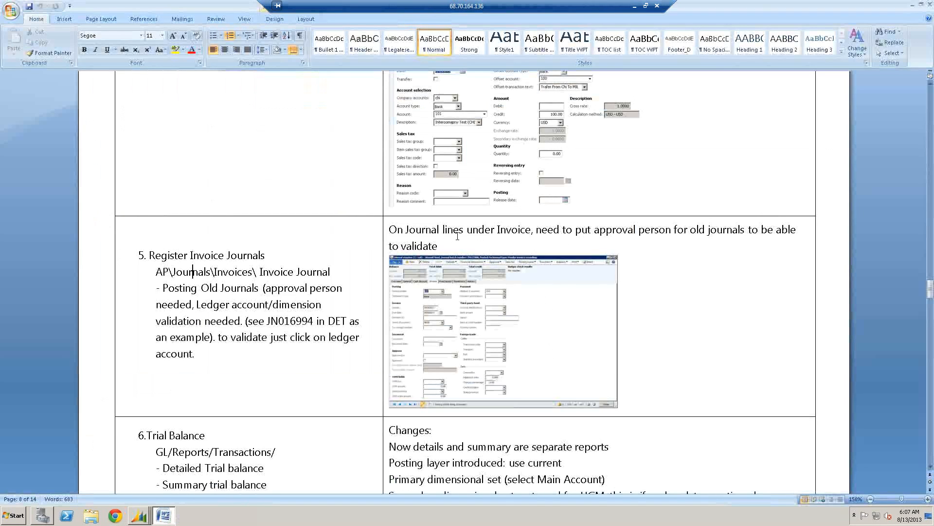
pyautogui.click(498, 230)
pyautogui.moveTo(268, 323); pyautogui.dragTo(314, 321)
pyautogui.hotkey('ctrl', 'c')
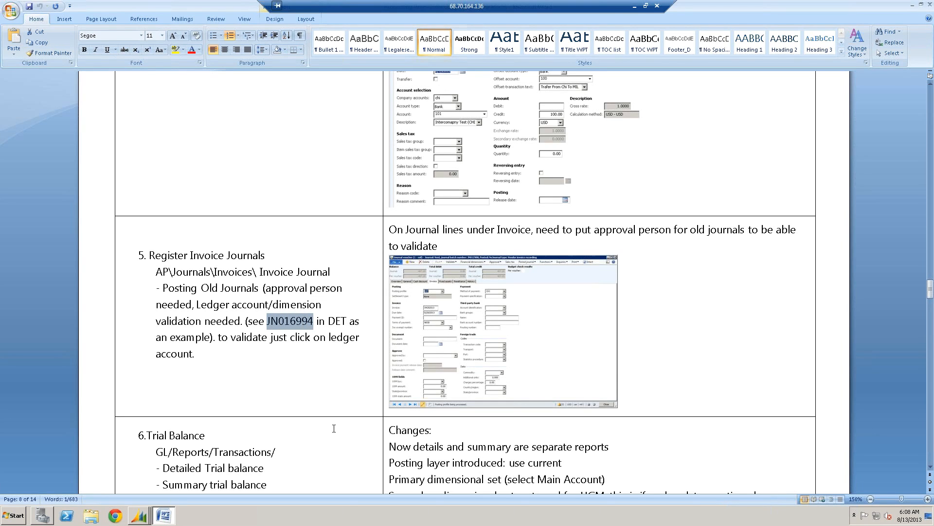
# - Return to Dynamics AX and close the CHI company's Invoice journal window
pyautogui.click(138, 515)
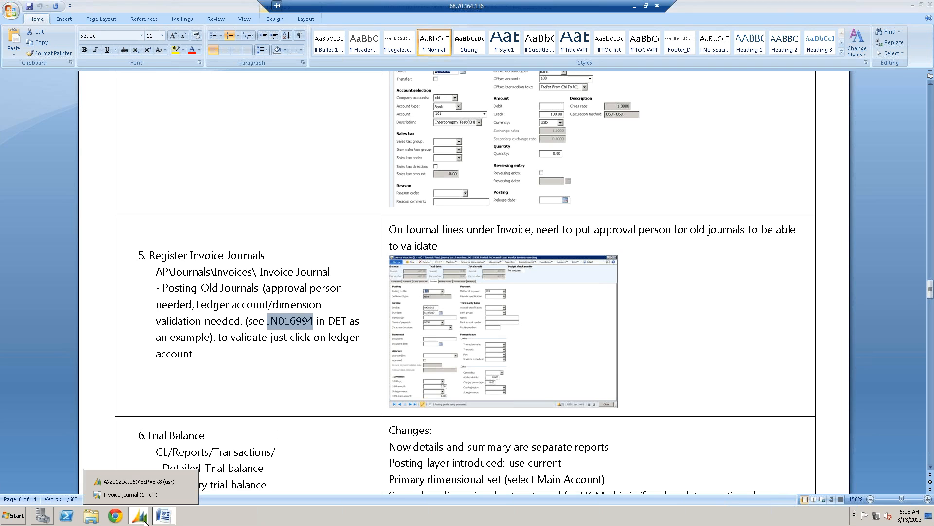
pyautogui.click(137, 482)
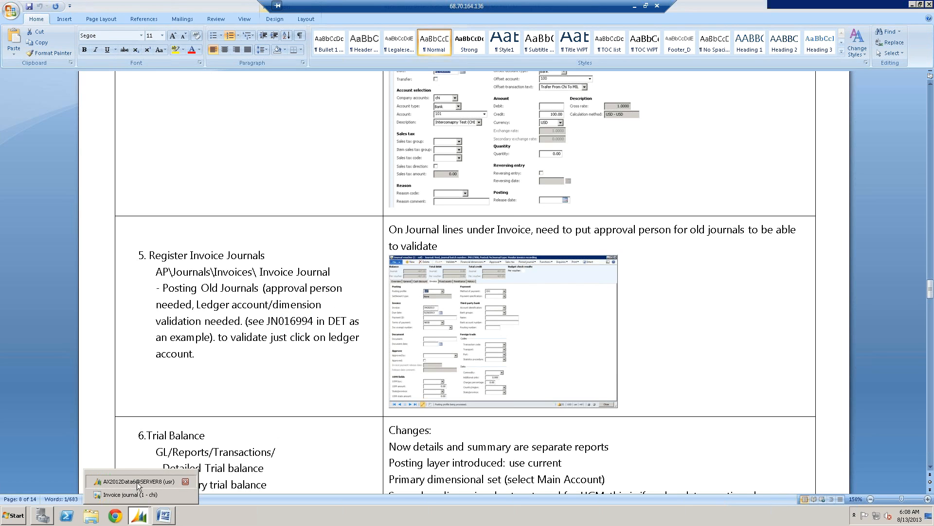
pyautogui.click(144, 498)
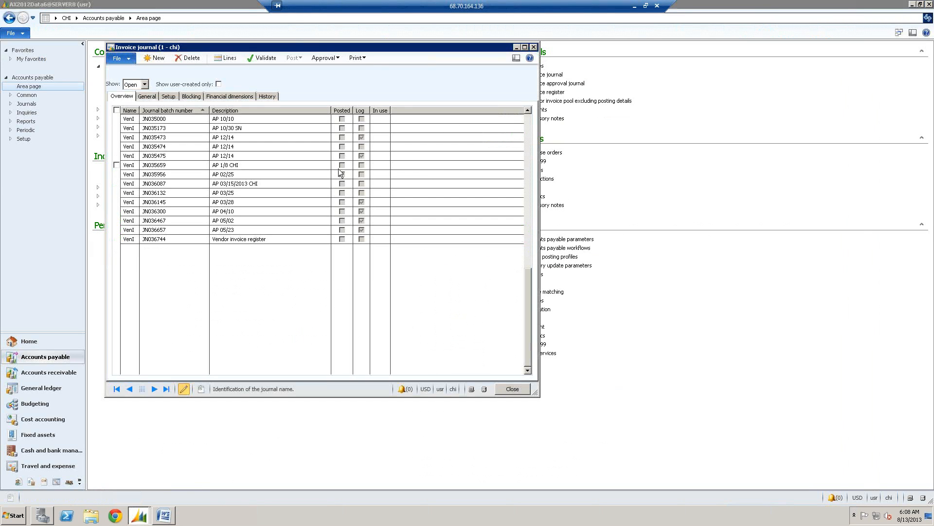
pyautogui.click(533, 47)
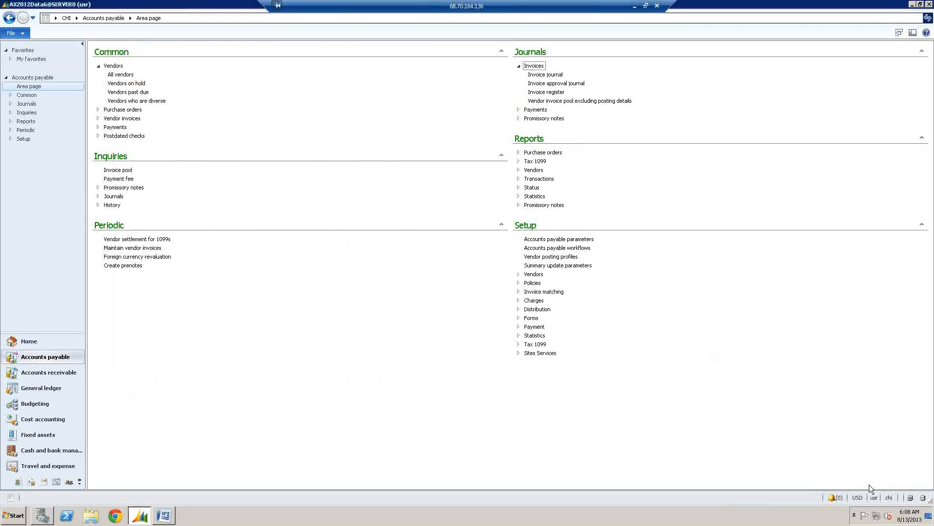
# - Change the current company to DET (UGM DETROIT)
pyautogui.click(890, 497)
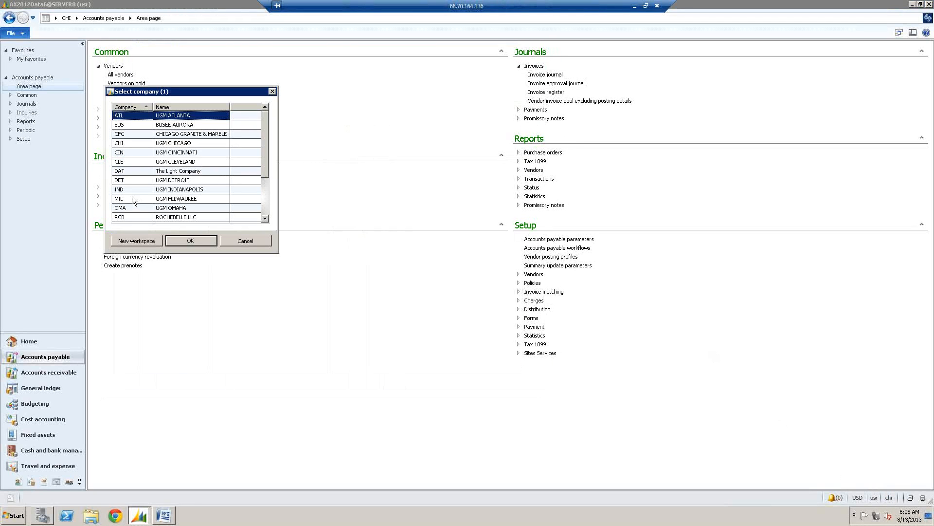
pyautogui.click(132, 180)
pyautogui.click(188, 240)
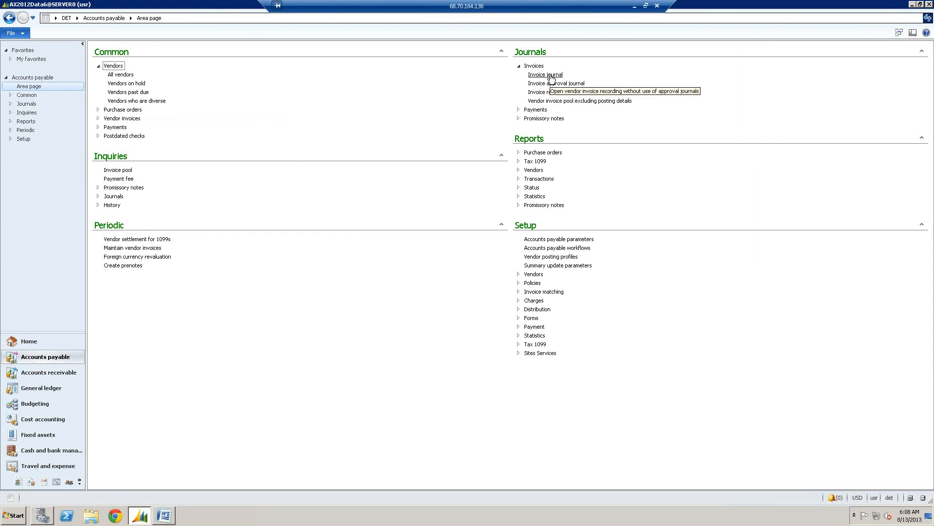
# - Open the Invoice journal form for DET and filter the journal batch number by JN016994
pyautogui.click(545, 75)
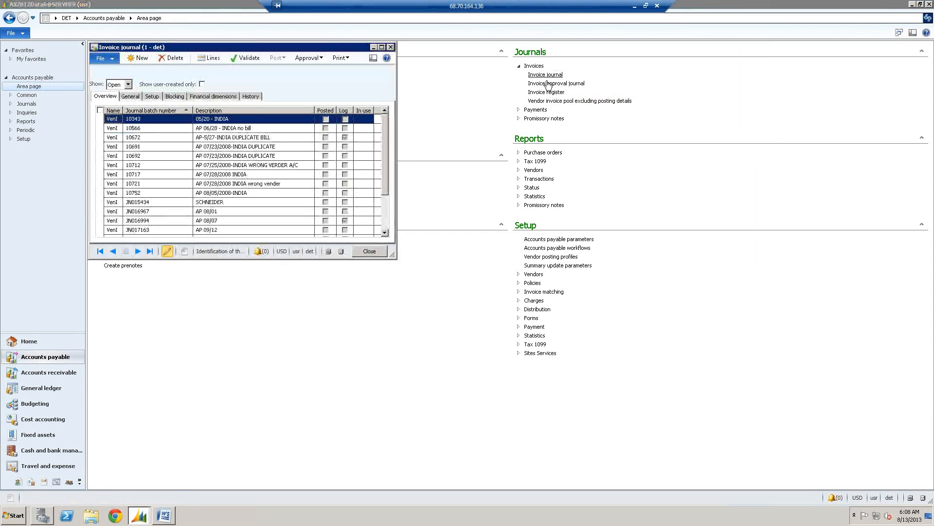
pyautogui.click(385, 213)
pyautogui.click(165, 138)
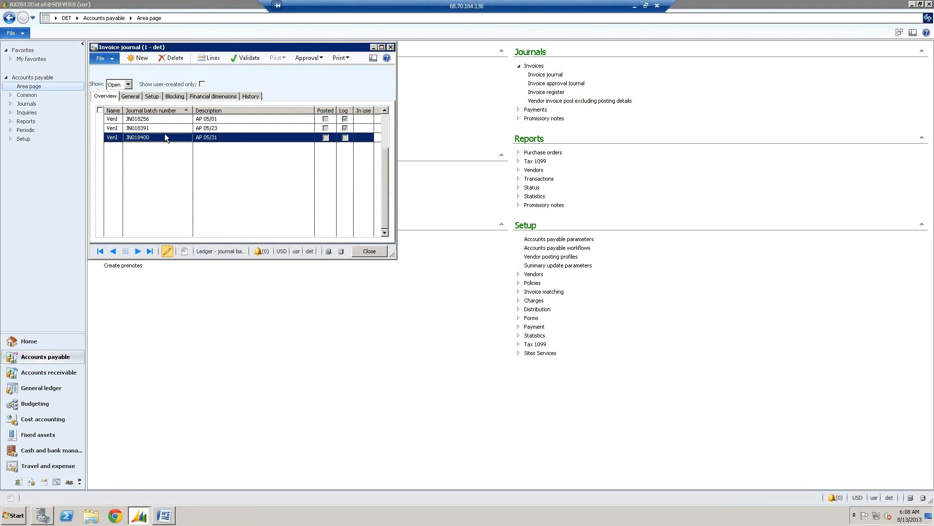
pyautogui.hotkey('ctrl', 'k')
pyautogui.hotkey('ctrl', 'v')
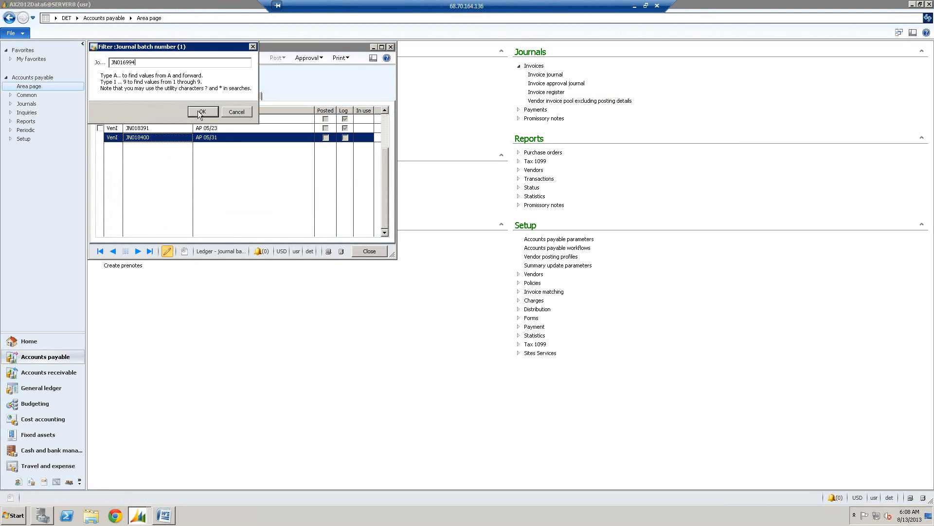
pyautogui.click(200, 111)
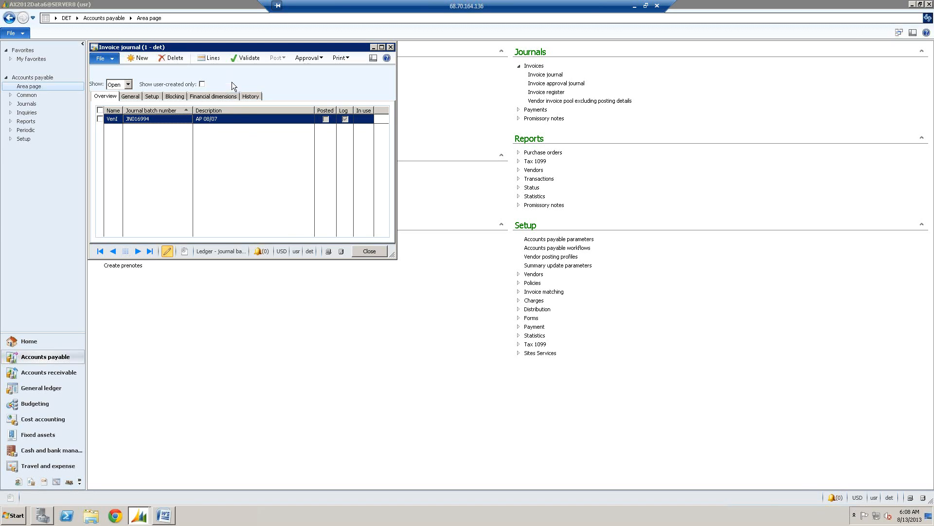
# - Validate journal JN016994, review the Infolog messages, and open the journal's lines
pyautogui.click(250, 60)
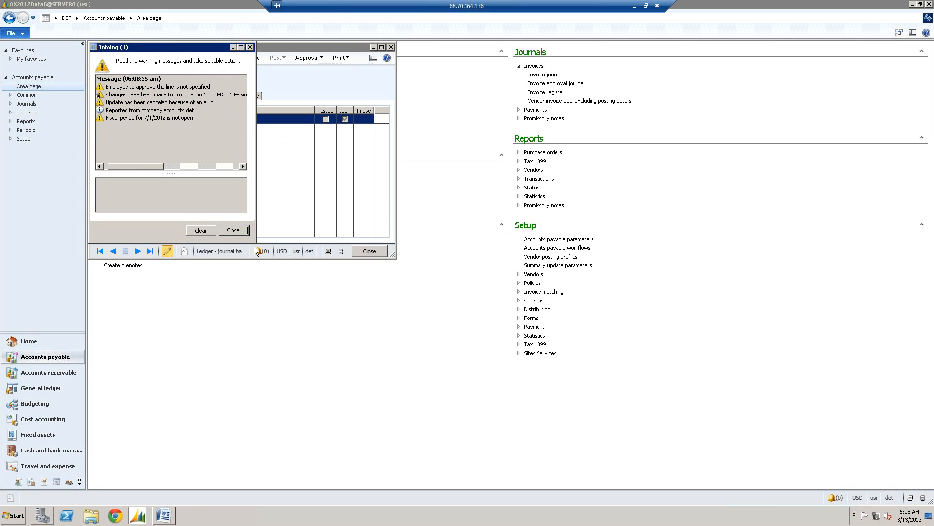
pyautogui.moveTo(256, 244); pyautogui.dragTo(399, 251)
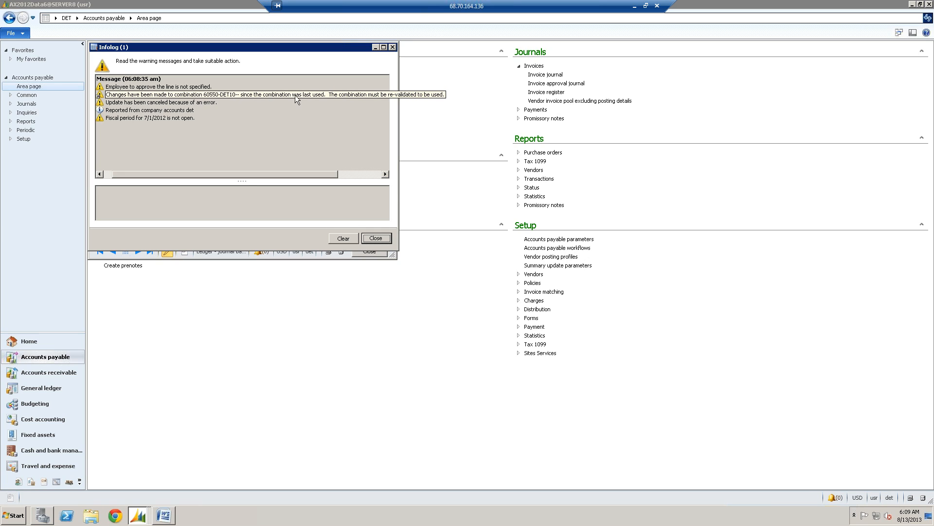
pyautogui.click(377, 239)
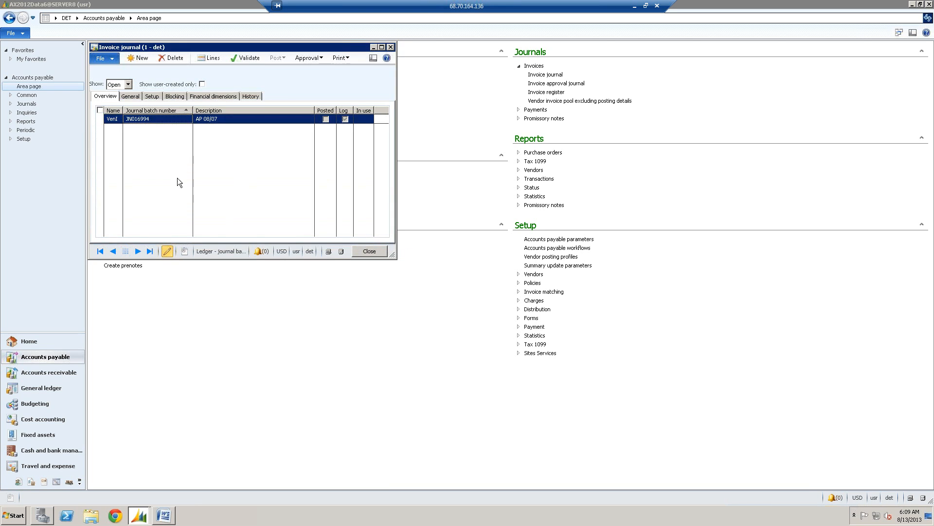
pyautogui.click(211, 57)
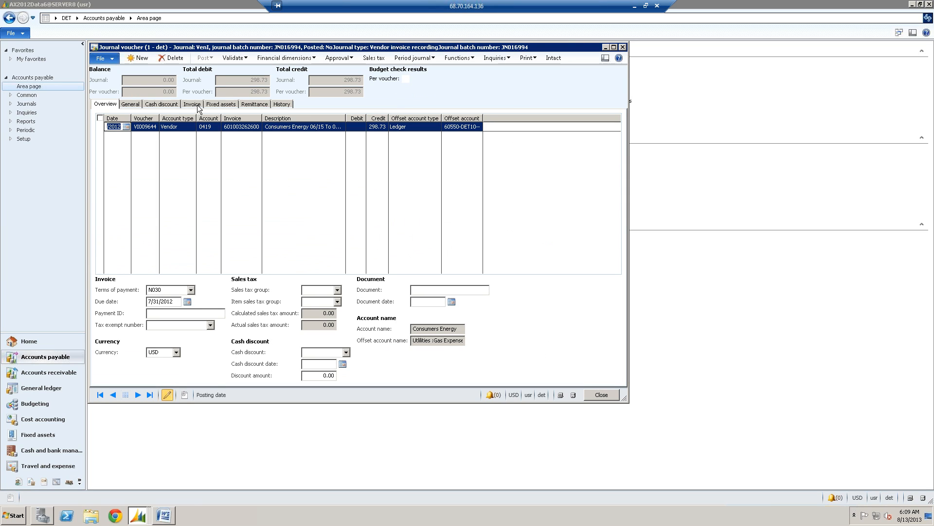
# - Try the approval actions on the voucher line by reporting it as ready and rejecting it
pyautogui.click(337, 58)
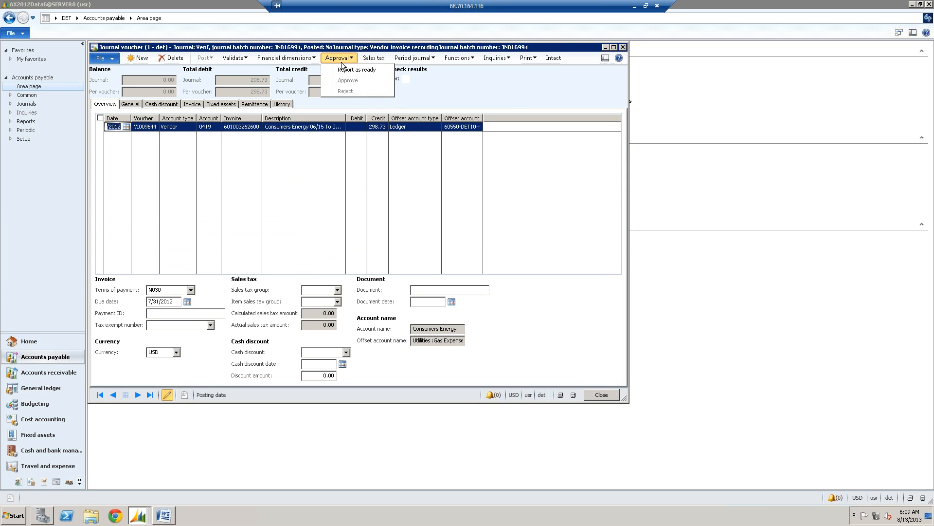
pyautogui.click(344, 70)
pyautogui.click(337, 58)
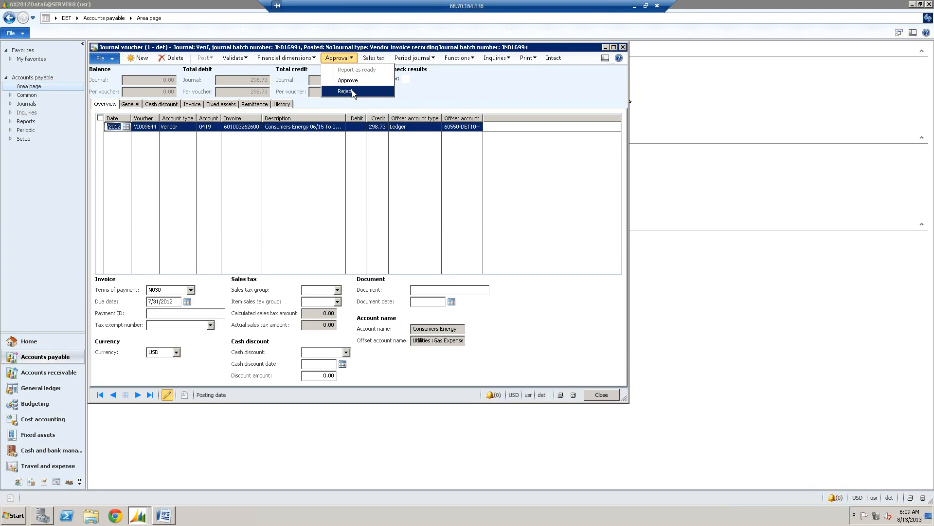
pyautogui.click(346, 91)
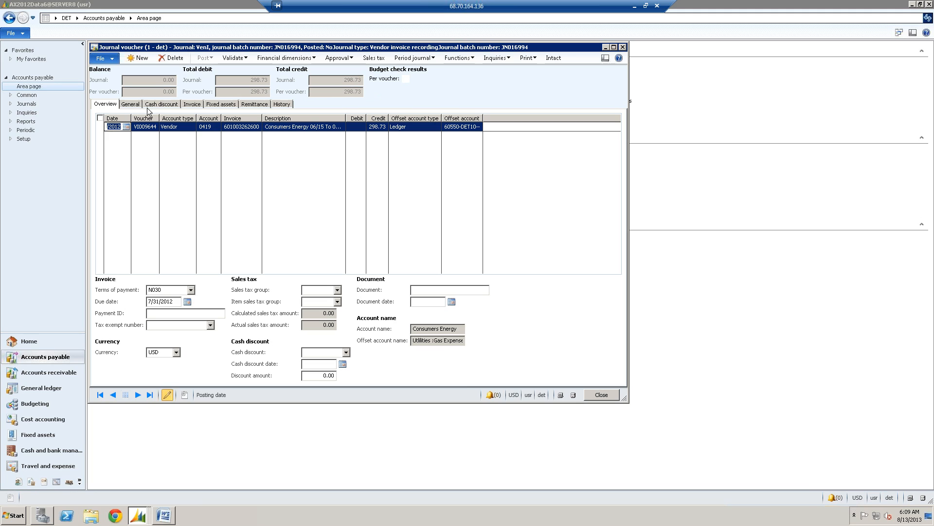
# - In the voucher's Invoice details, set Approved by to the second-to-last employee in the worker lookup
pyautogui.click(189, 105)
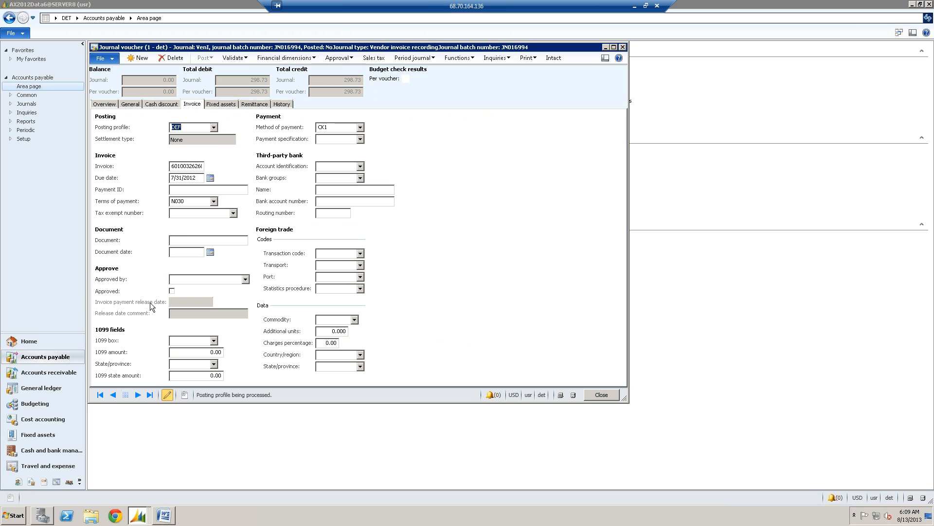
pyautogui.click(246, 279)
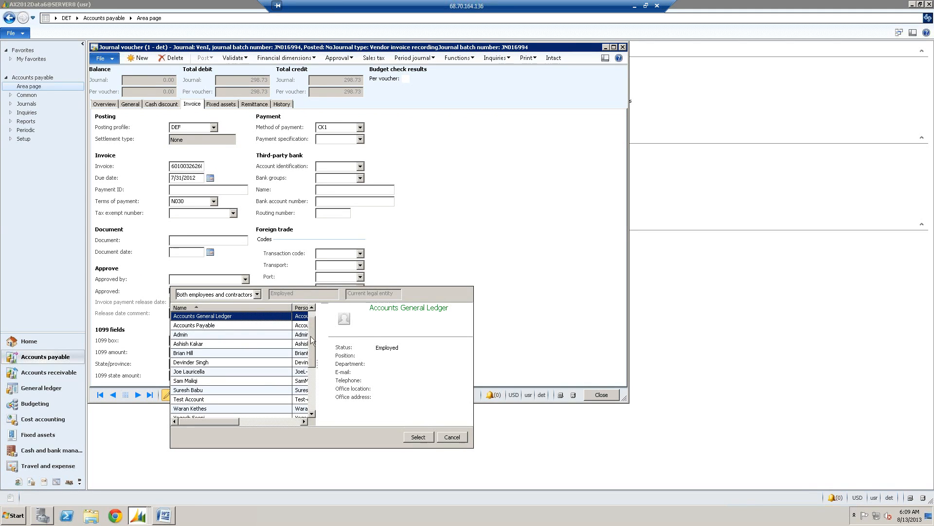
pyautogui.click(314, 390)
pyautogui.click(316, 391)
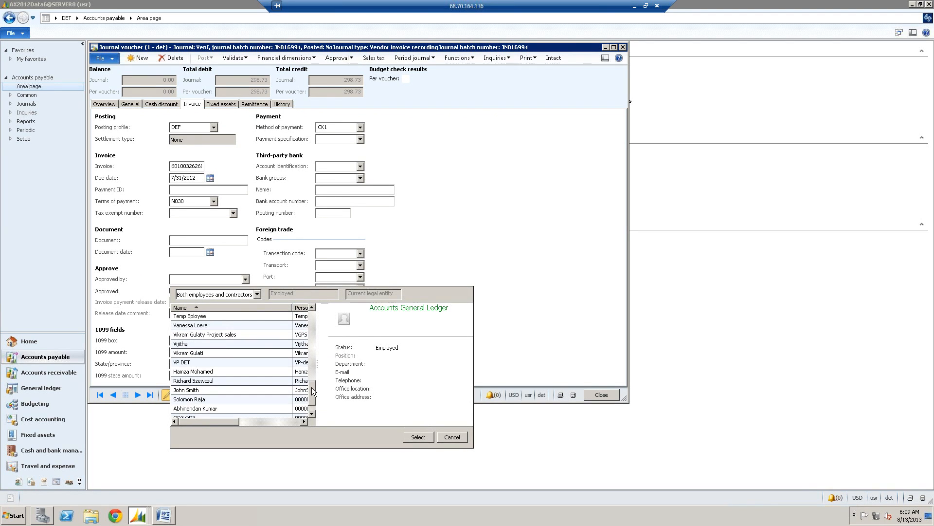
pyautogui.click(314, 415)
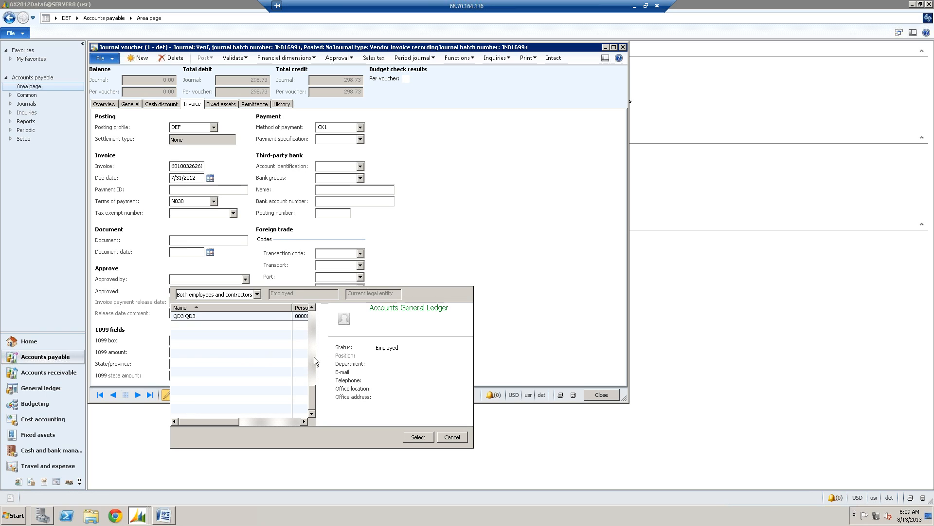
pyautogui.click(313, 308)
pyautogui.click(313, 308)
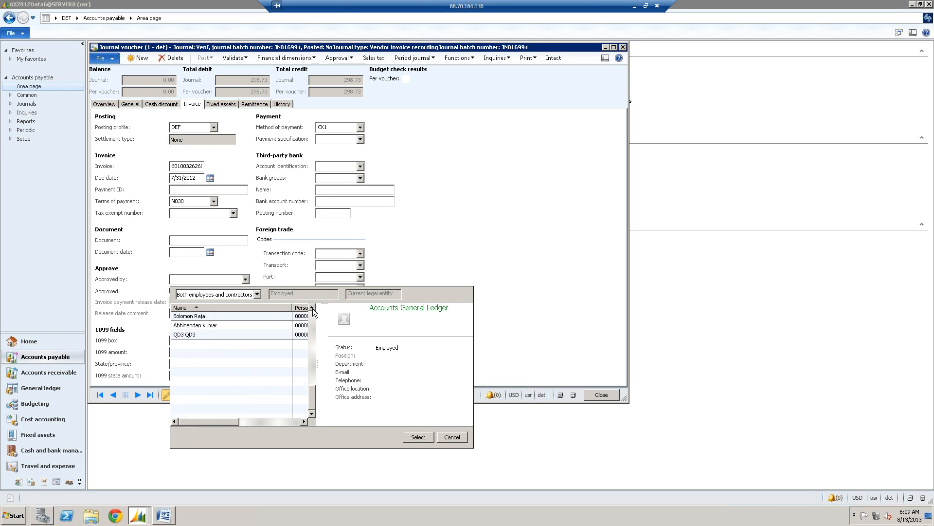
pyautogui.click(313, 308)
pyautogui.click(312, 308)
pyautogui.click(312, 309)
pyautogui.click(312, 308)
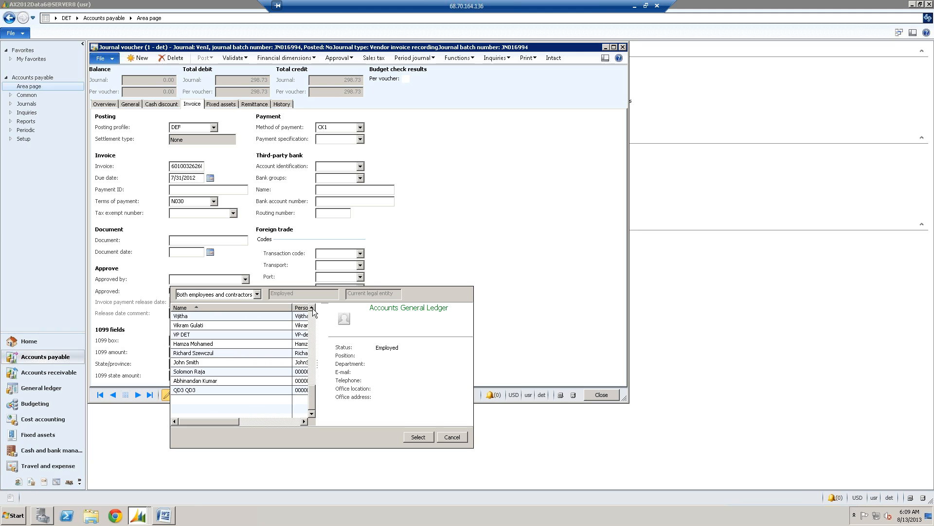
pyautogui.click(189, 383)
pyautogui.click(423, 439)
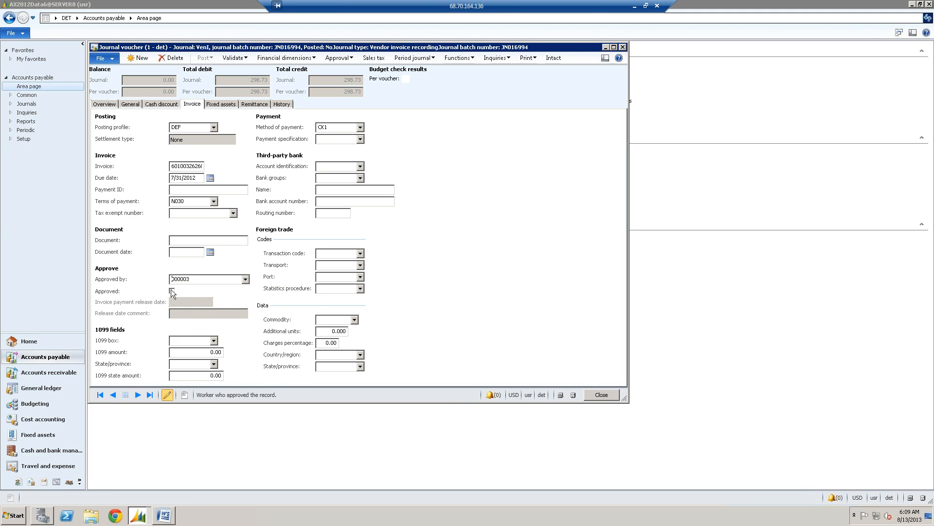
# - Browse the worker lookup for Approved by and select the second-to-last employee again
pyautogui.click(245, 279)
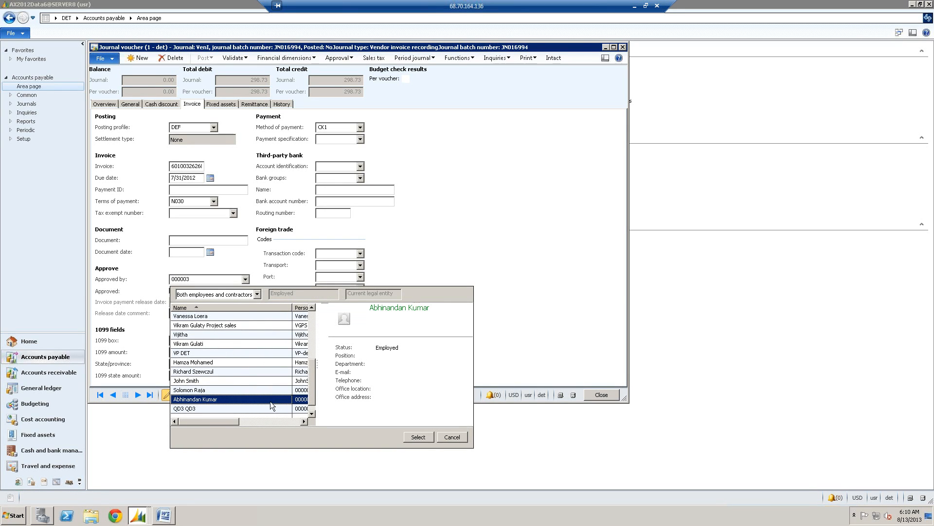
pyautogui.click(311, 413)
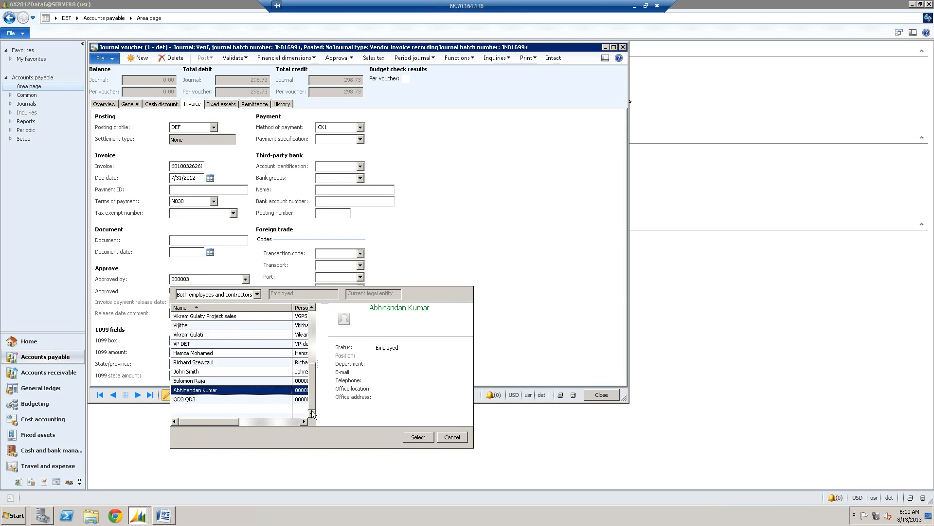
pyautogui.click(313, 329)
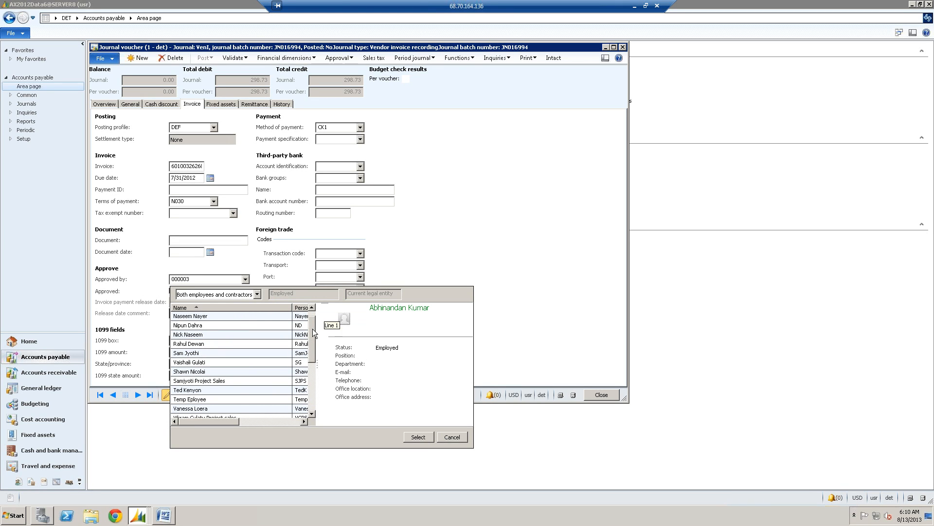
pyautogui.click(313, 385)
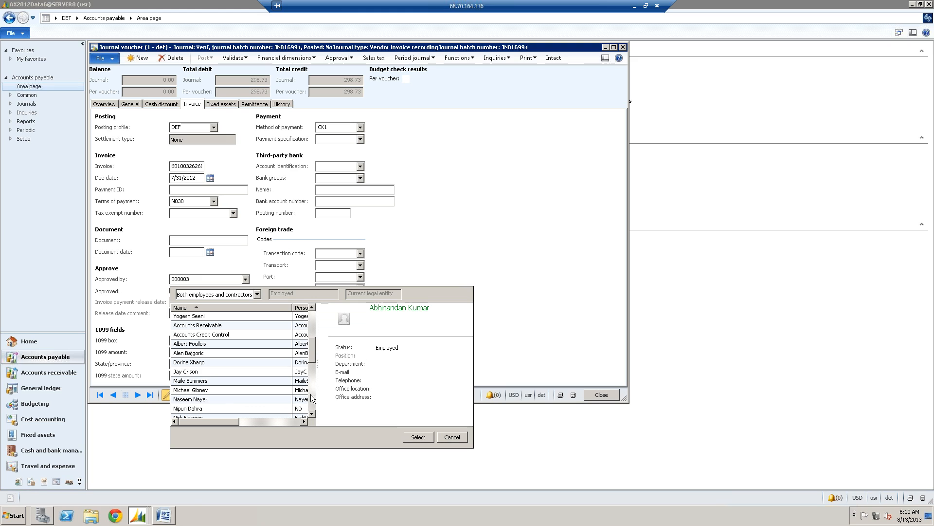
pyautogui.click(312, 394)
pyautogui.click(312, 399)
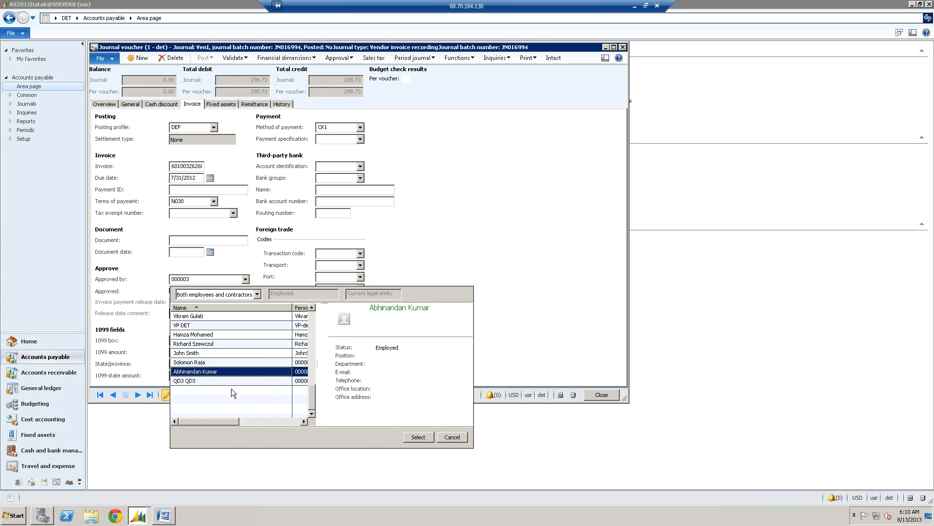
pyautogui.doubleClick(201, 372)
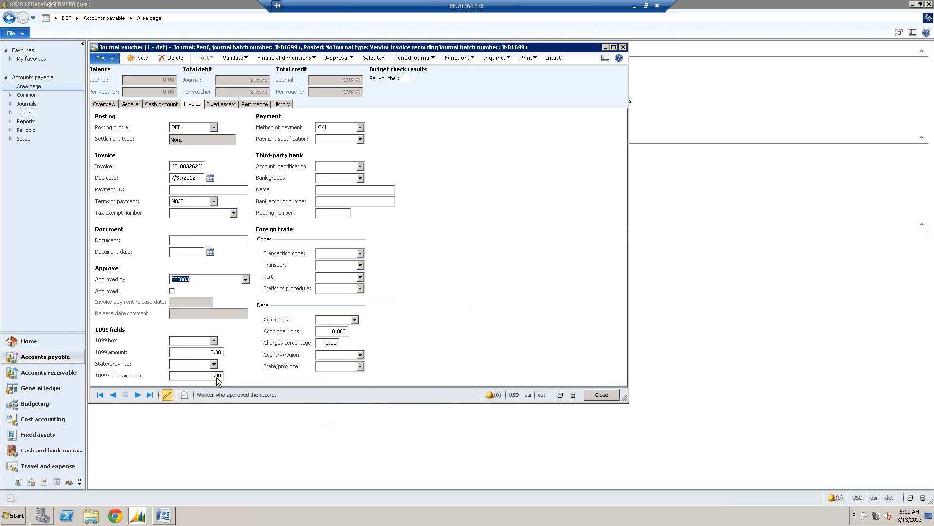
# - Set Approved by to the worker listed directly above VP DET and mark the voucher as Approved
pyautogui.click(234, 279)
pyautogui.click(245, 279)
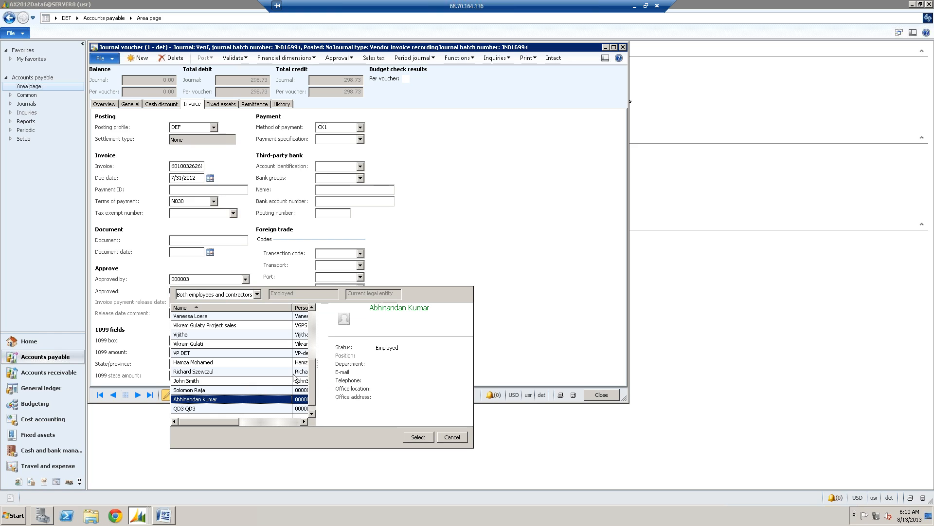
pyautogui.doubleClick(203, 345)
pyautogui.click(171, 291)
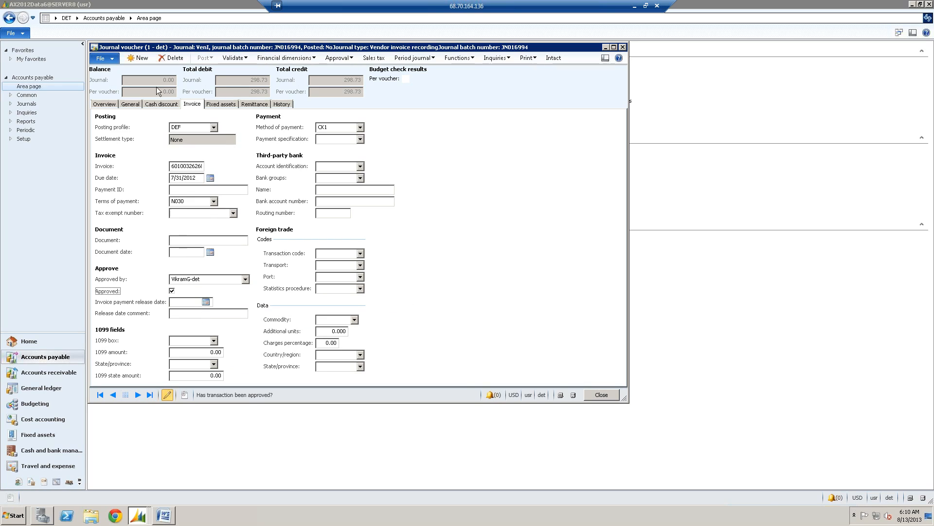
# - Validate the voucher, review the Infolog messages, and close the Infolog
pyautogui.click(229, 59)
pyautogui.click(245, 68)
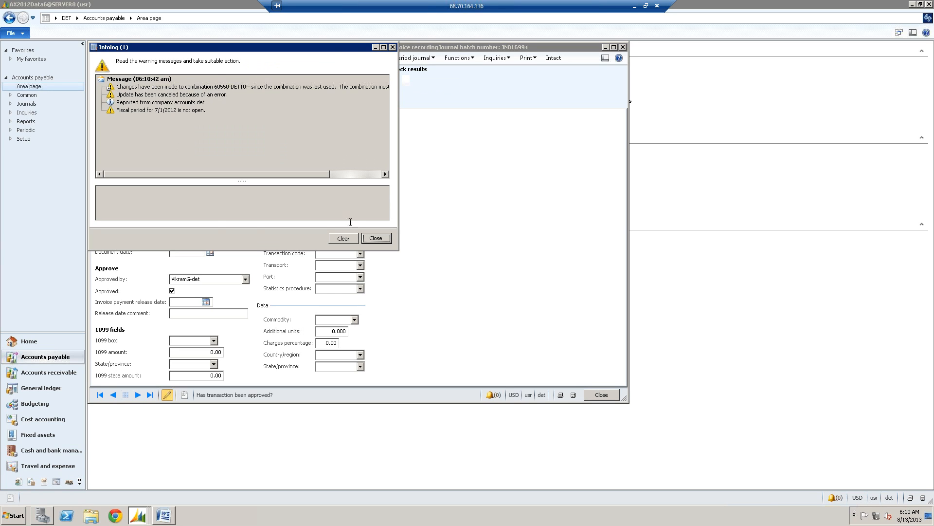
pyautogui.click(377, 242)
# - Widen the voucher overview's Offset account column and activate the line's offset account to update its combination to 60550-DET10
pyautogui.click(104, 104)
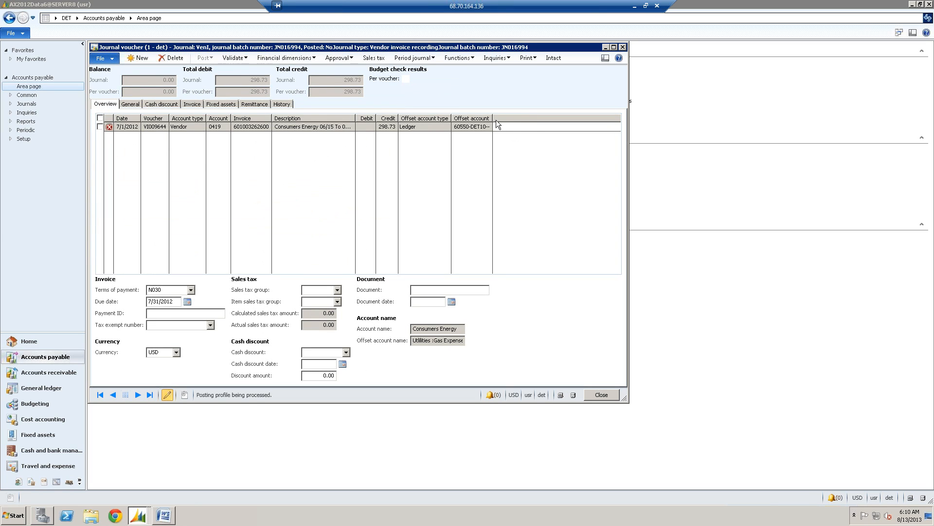
pyautogui.moveTo(494, 118); pyautogui.dragTo(536, 119)
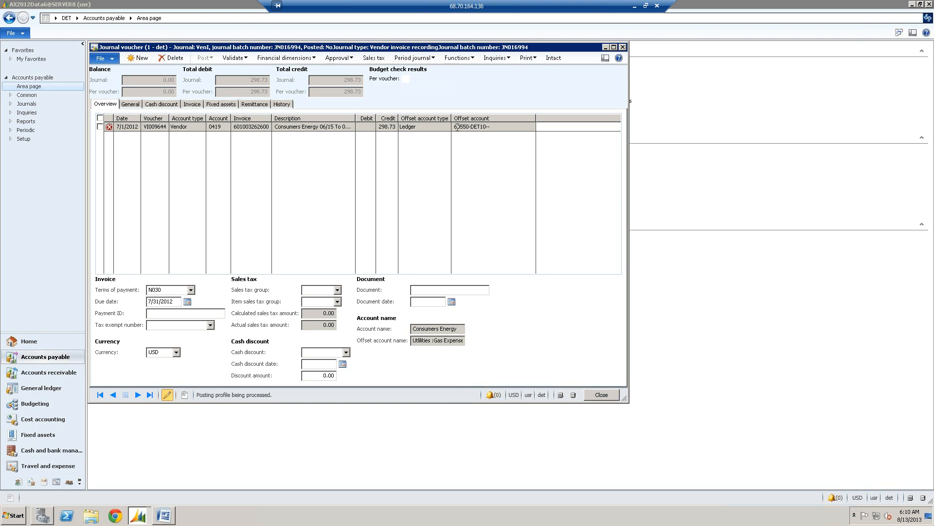
pyautogui.moveTo(460, 128)
pyautogui.click(466, 130)
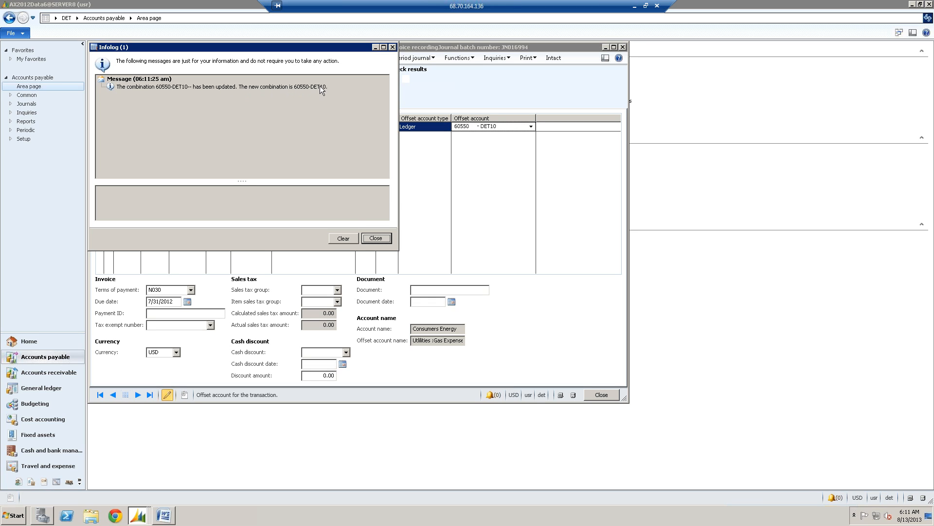
pyautogui.click(380, 241)
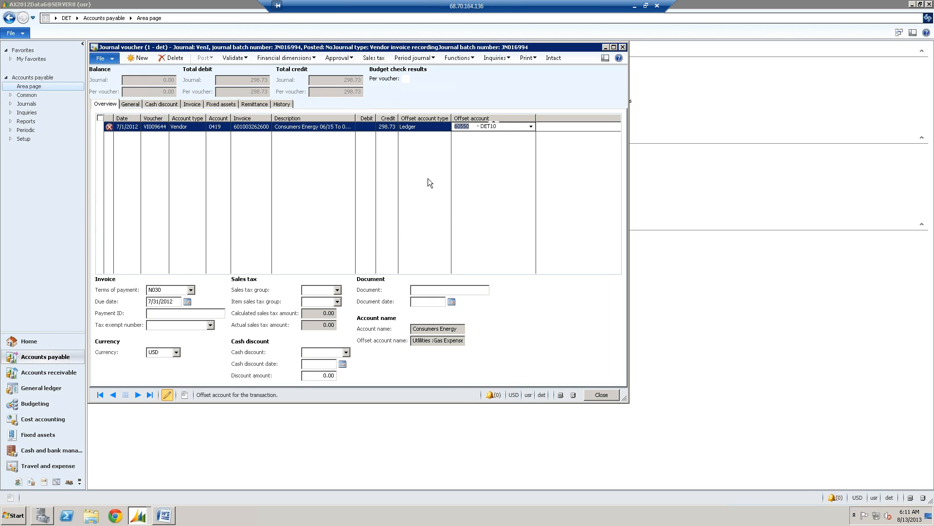
pyautogui.click(433, 128)
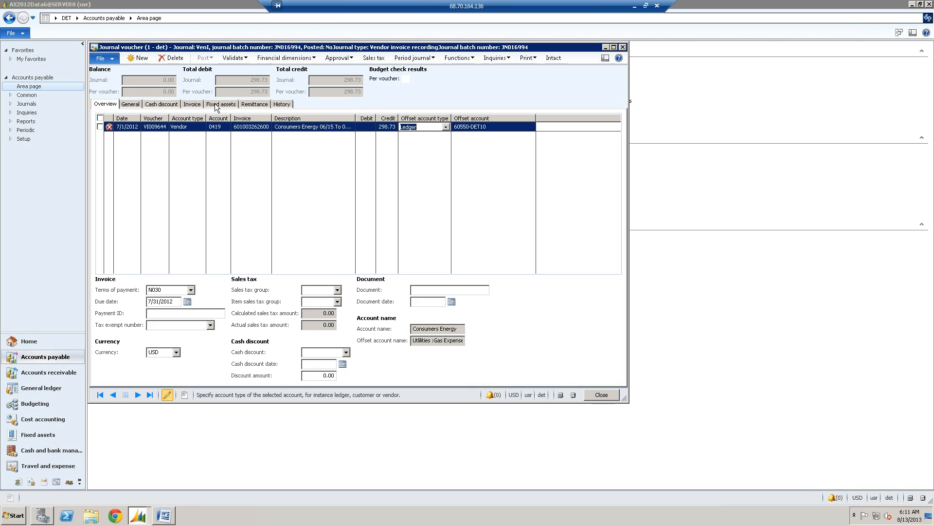
# - Examine the voucher's History details for approval entries and reported errors, and return to the overview
pyautogui.click(281, 105)
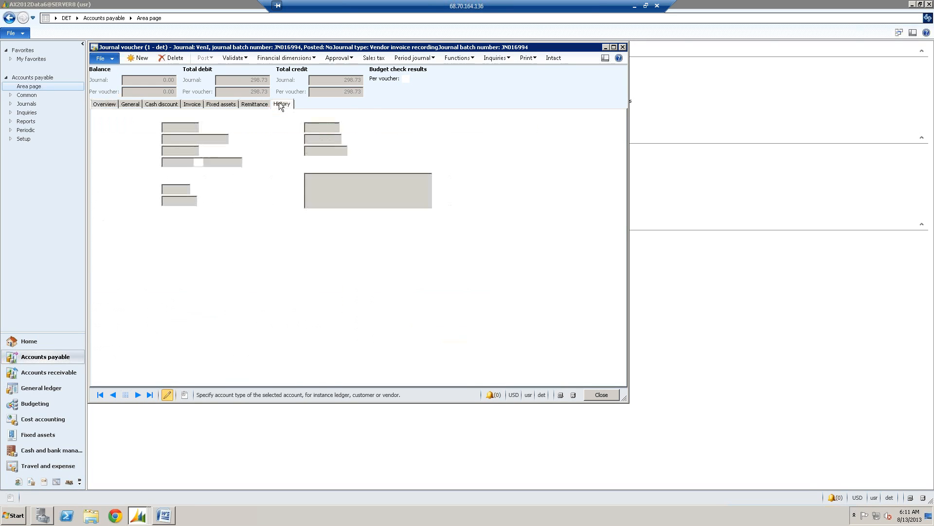
pyautogui.click(258, 106)
pyautogui.click(276, 105)
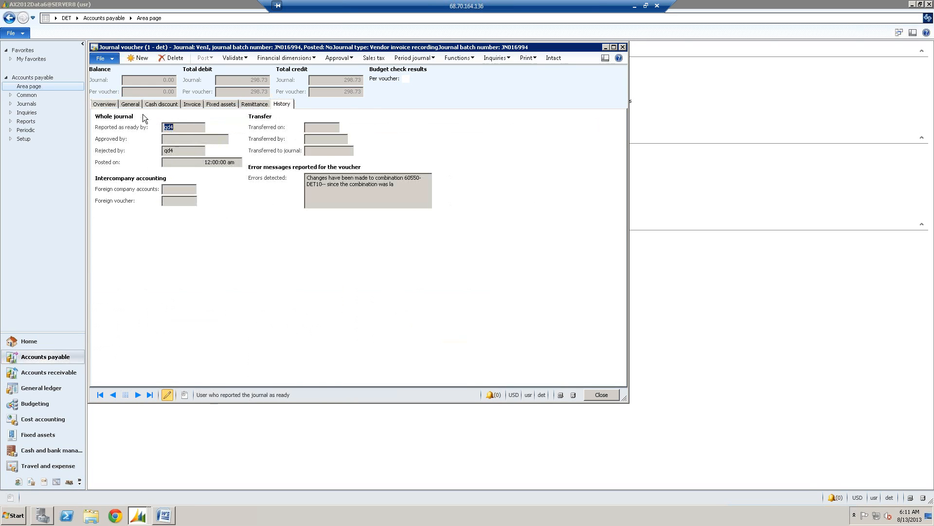
pyautogui.click(105, 105)
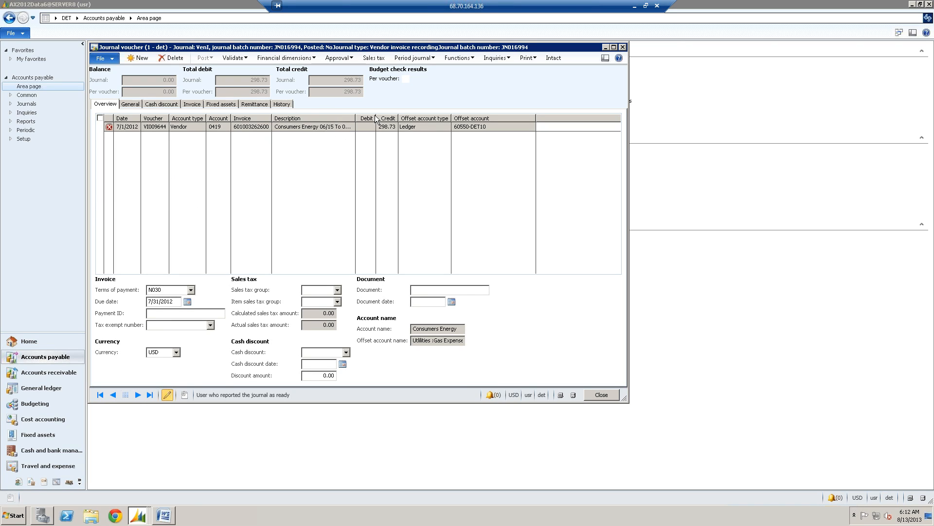
# - Validate the voucher with its updated offset account, dismiss the Infolog, and widen the Date column to show the full posting date
pyautogui.click(238, 59)
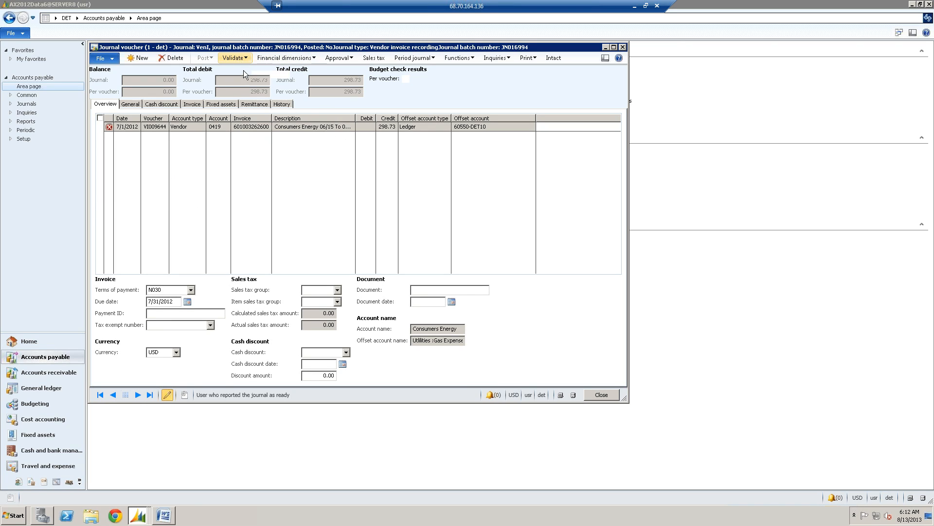
pyautogui.click(250, 73)
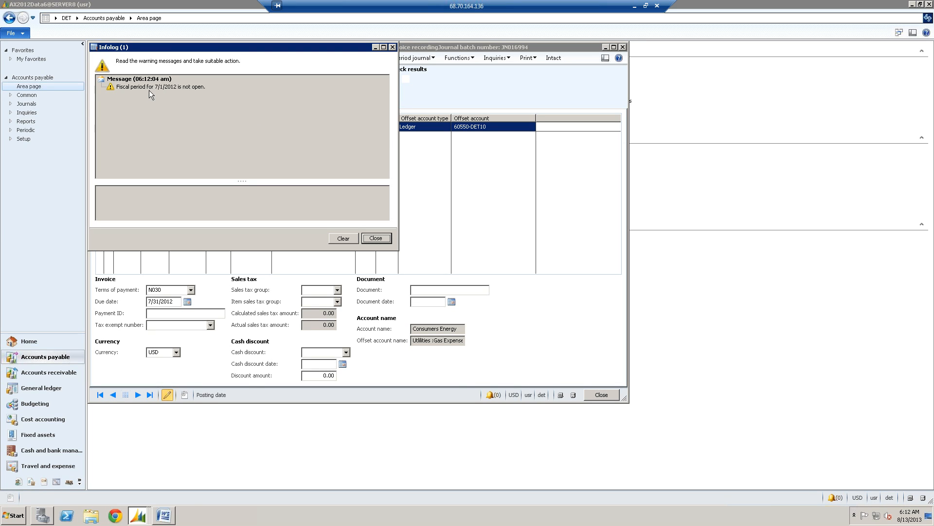
pyautogui.click(375, 238)
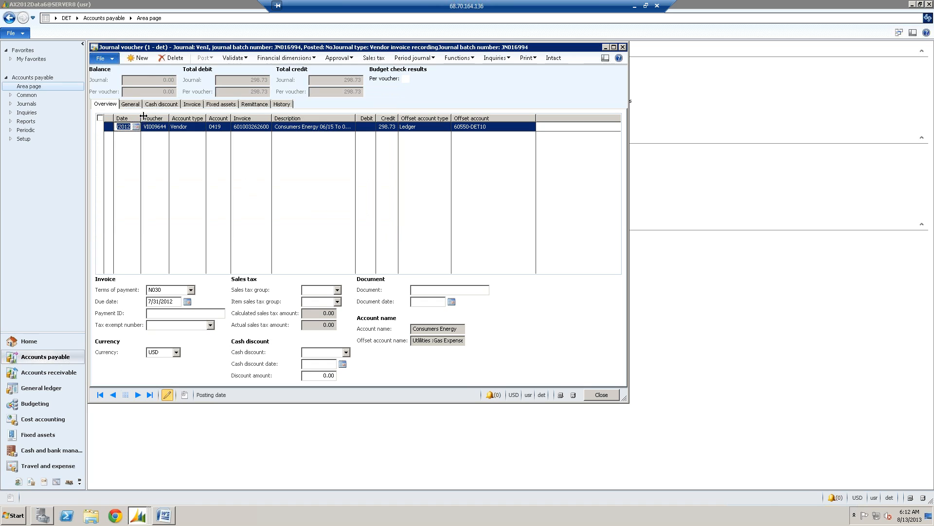
pyautogui.moveTo(144, 116); pyautogui.dragTo(167, 116)
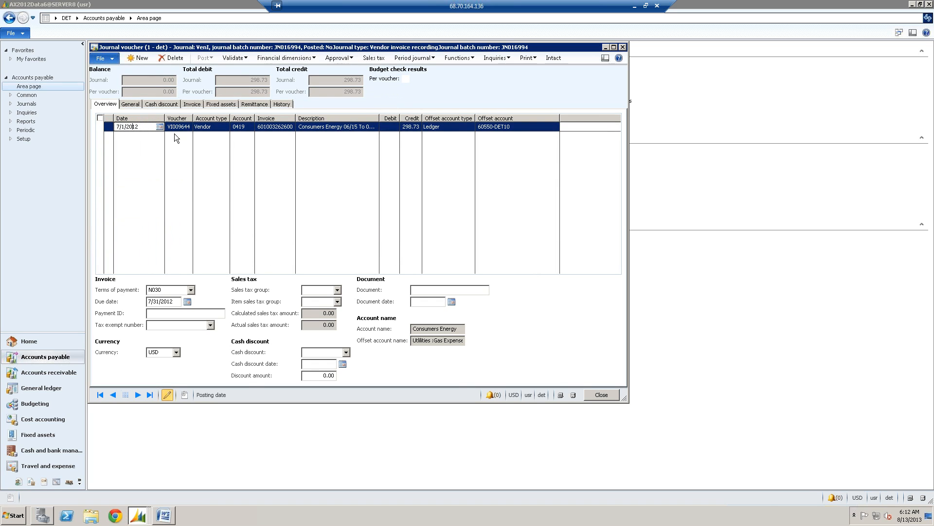
# - Close the voucher and the filtered journal form, and reopen the Invoice journal in an enlarged window listing all open journals
pyautogui.click(601, 395)
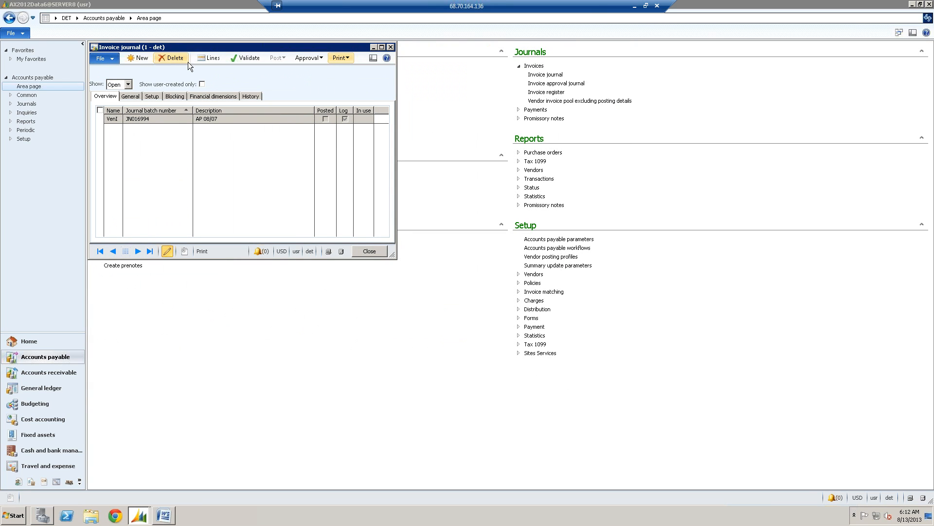
pyautogui.click(393, 47)
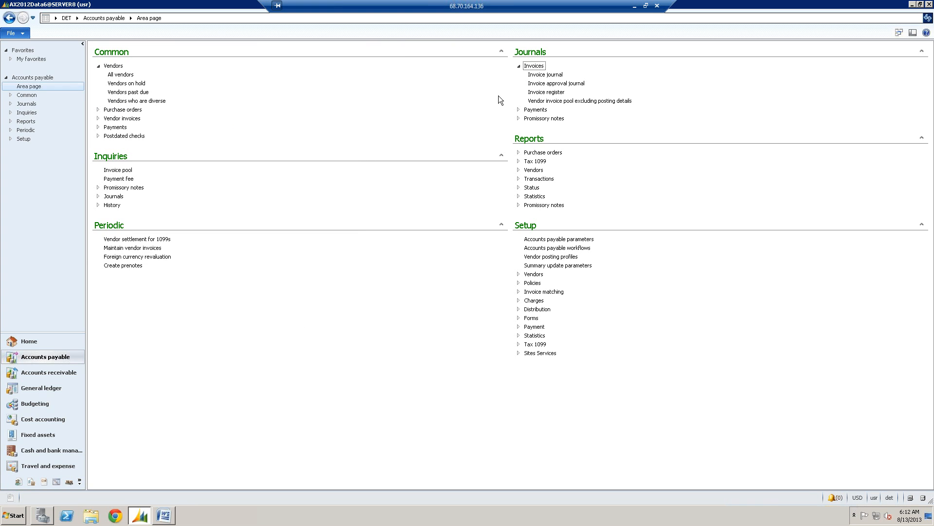
pyautogui.click(546, 75)
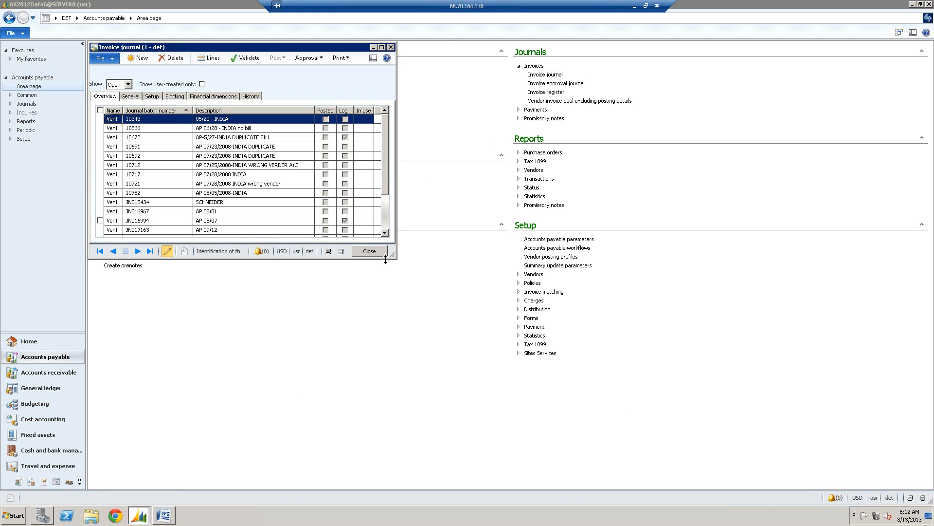
pyautogui.moveTo(393, 256); pyautogui.dragTo(435, 292)
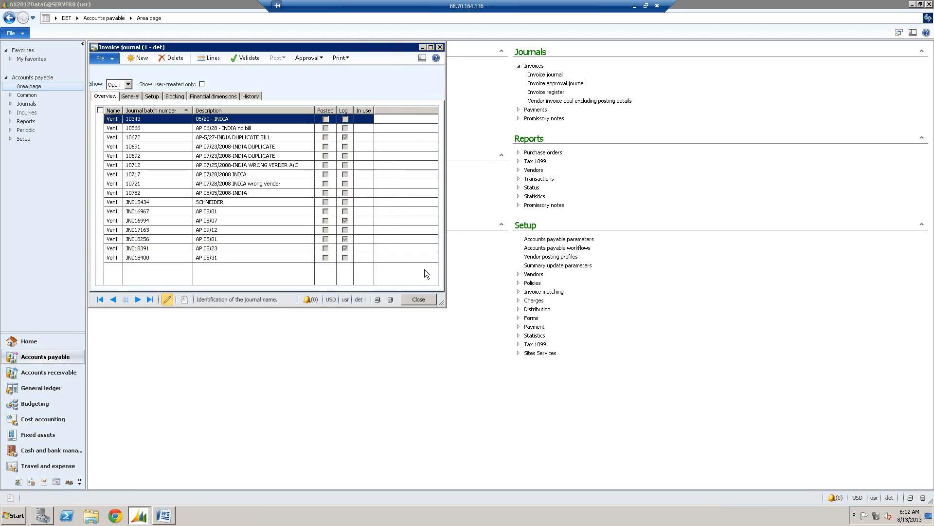
# - Inspect the lines of journals JN018400 and JN018391, closing each voucher form after viewing it
pyautogui.click(280, 261)
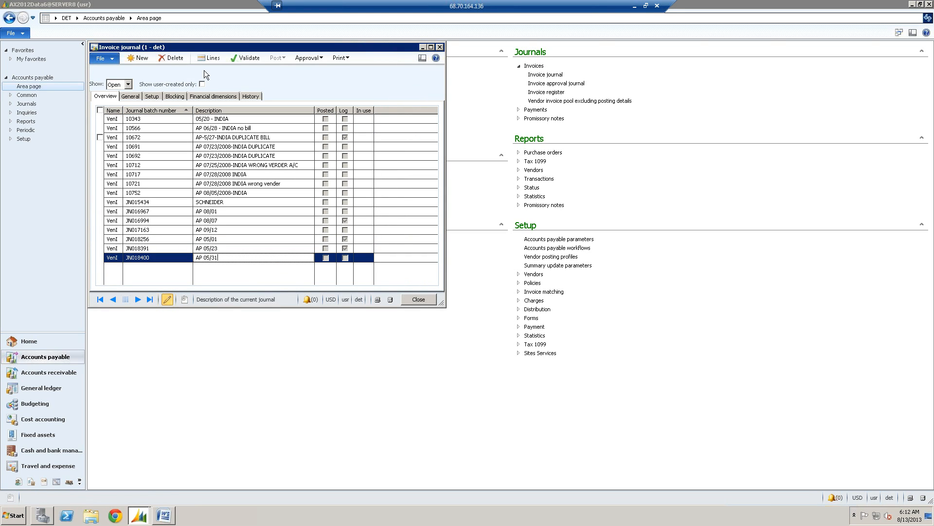
pyautogui.click(212, 58)
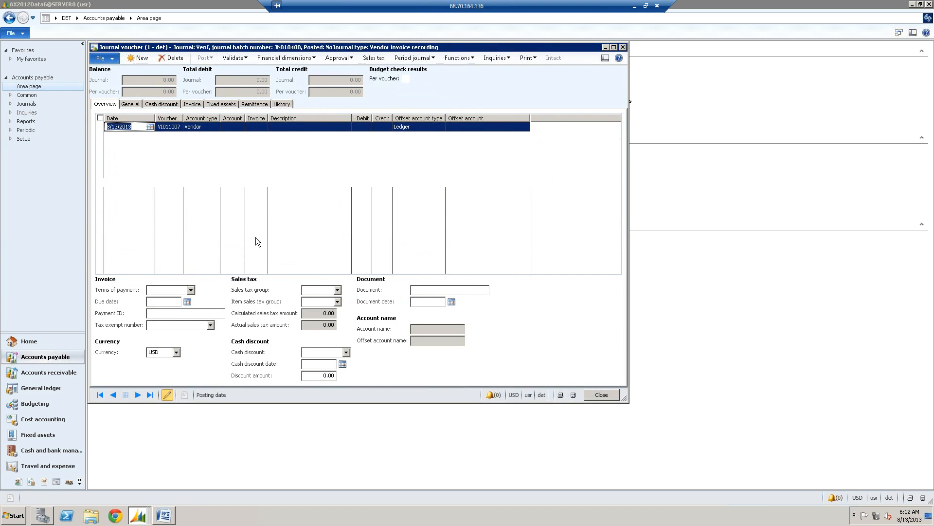
pyautogui.click(623, 48)
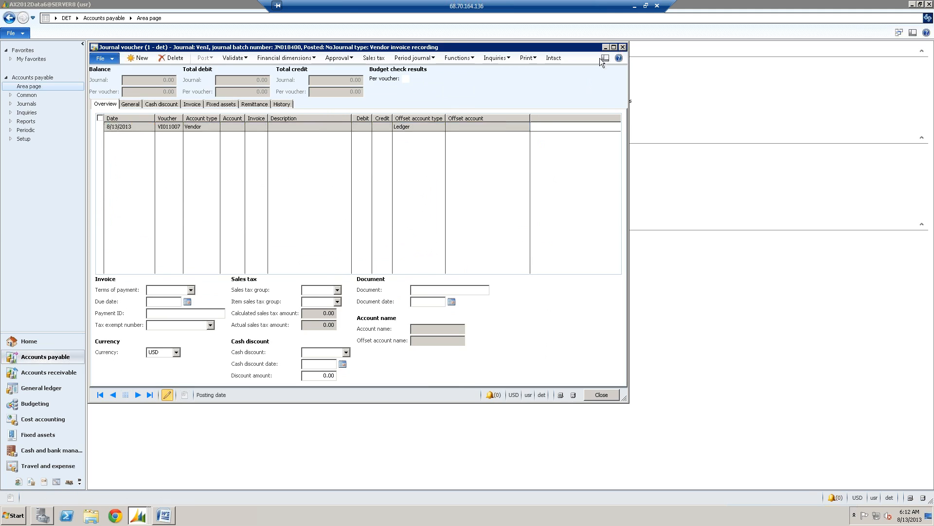
pyautogui.click(223, 250)
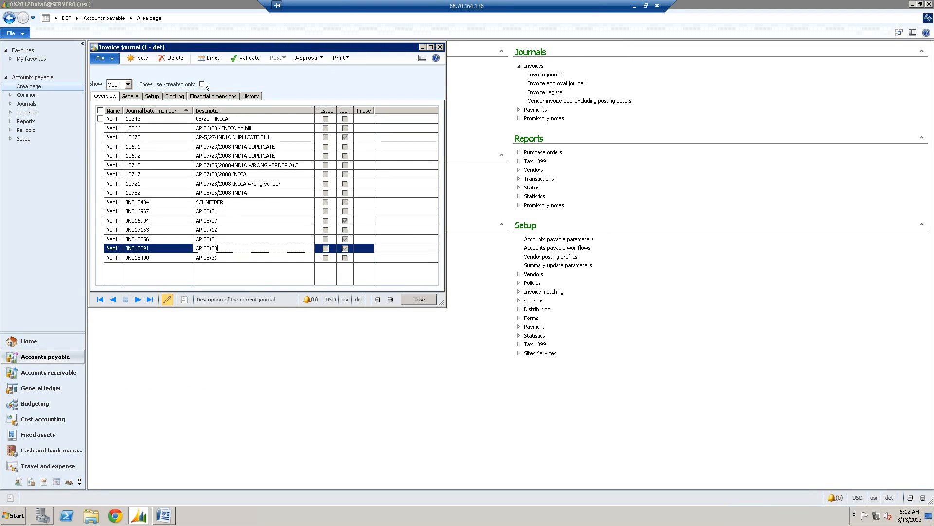
pyautogui.click(209, 58)
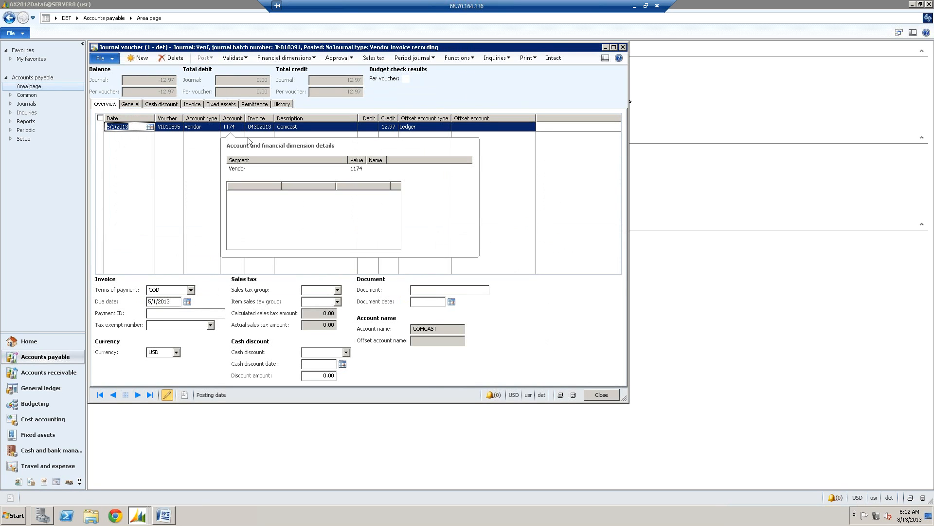
pyautogui.click(589, 396)
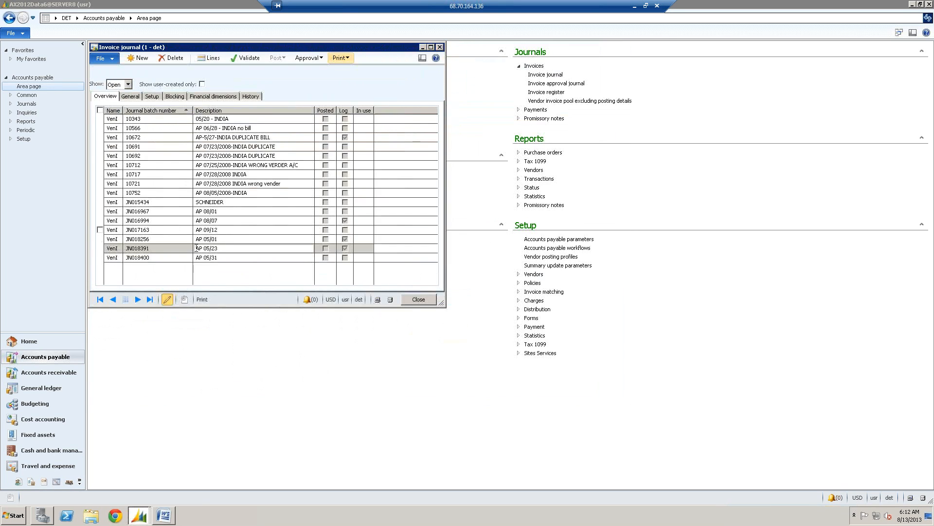
# - Create a new invoice journal with journal name VenI, and set its description to Test AX2012
pyautogui.click(137, 57)
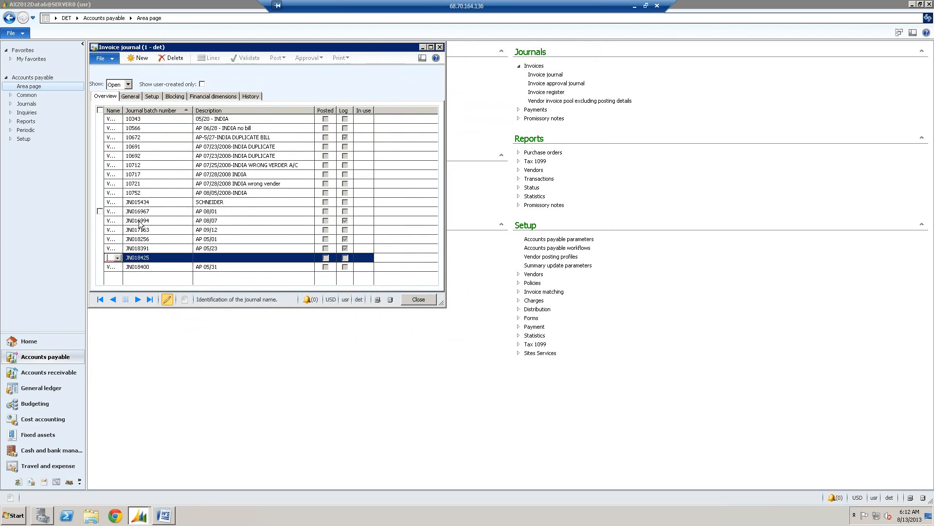
pyautogui.click(116, 257)
pyautogui.click(117, 281)
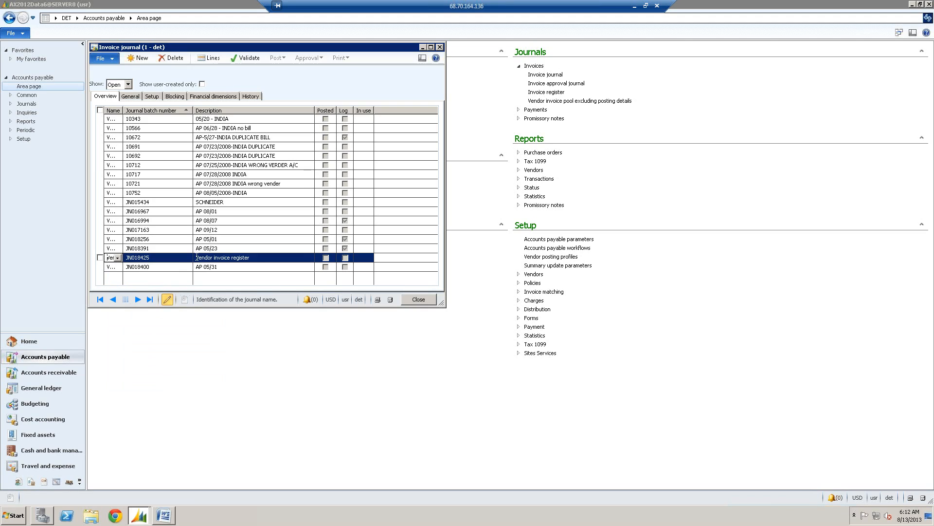
pyautogui.moveTo(255, 258); pyautogui.dragTo(180, 259)
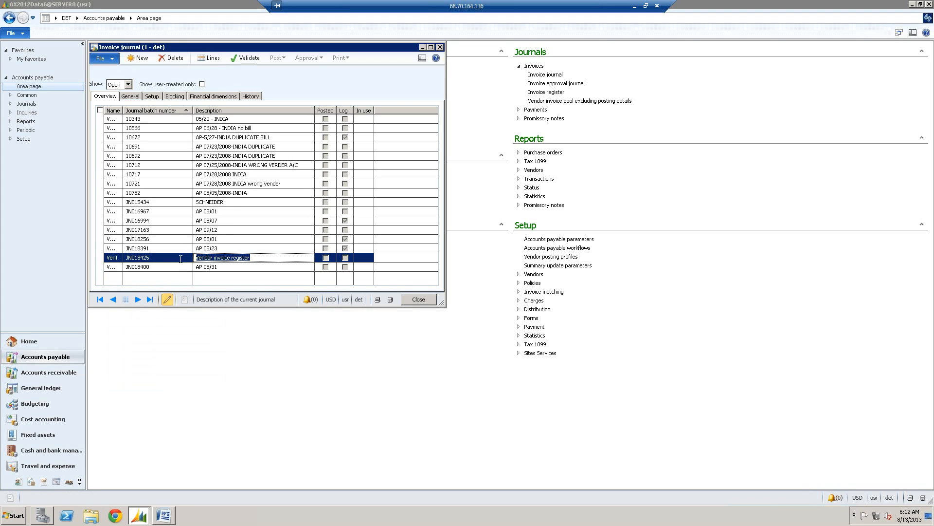
pyautogui.write('Test AX20')
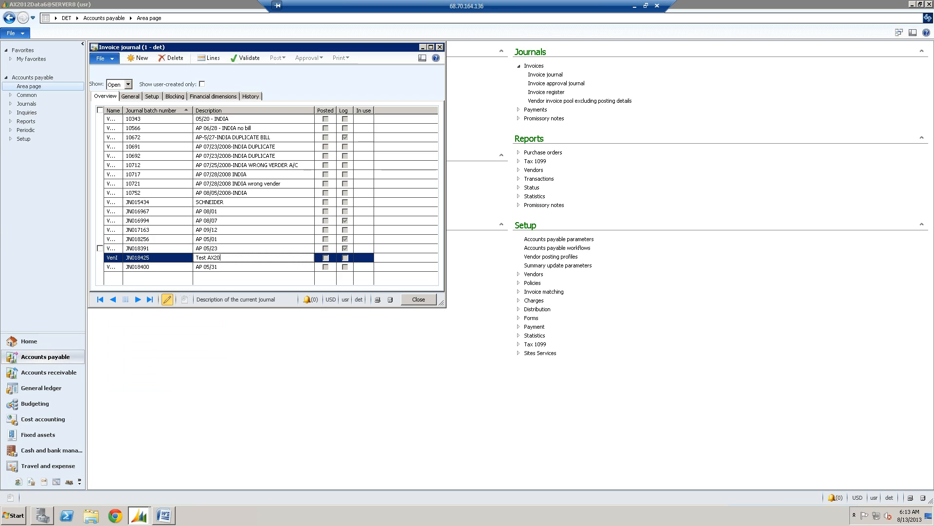
pyautogui.write('12')
pyautogui.click(231, 250)
pyautogui.click(234, 258)
# - Open the new journal's lines, filter the vendor lookup by a name containing comcast, and assign COMCAST as the line's account
pyautogui.click(212, 58)
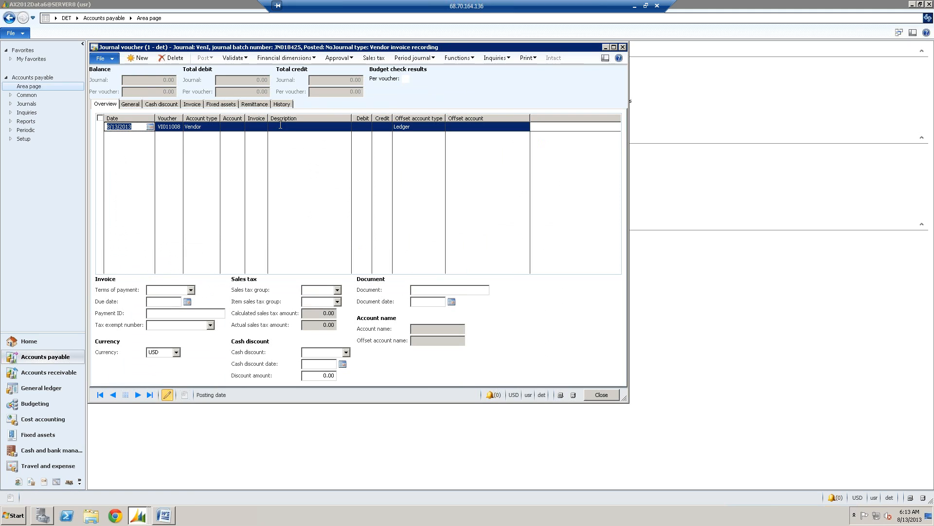
pyautogui.click(240, 128)
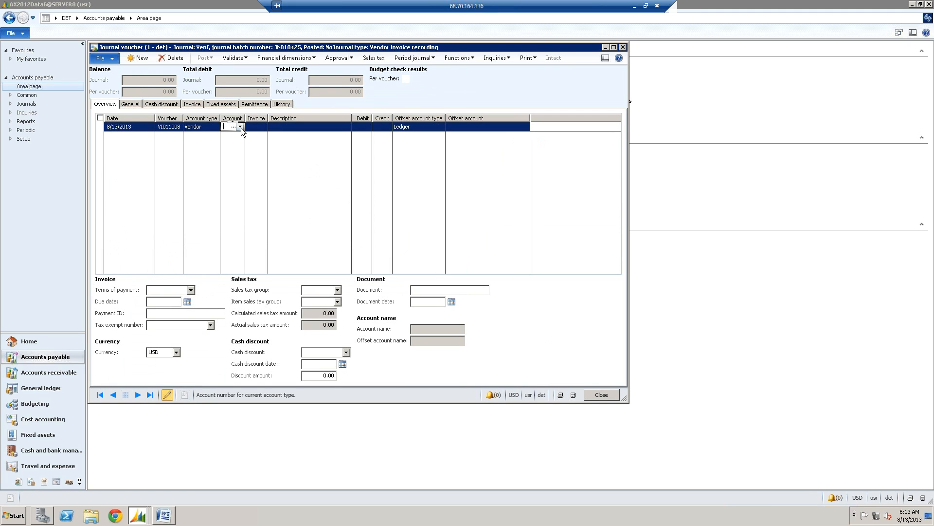
pyautogui.click(241, 127)
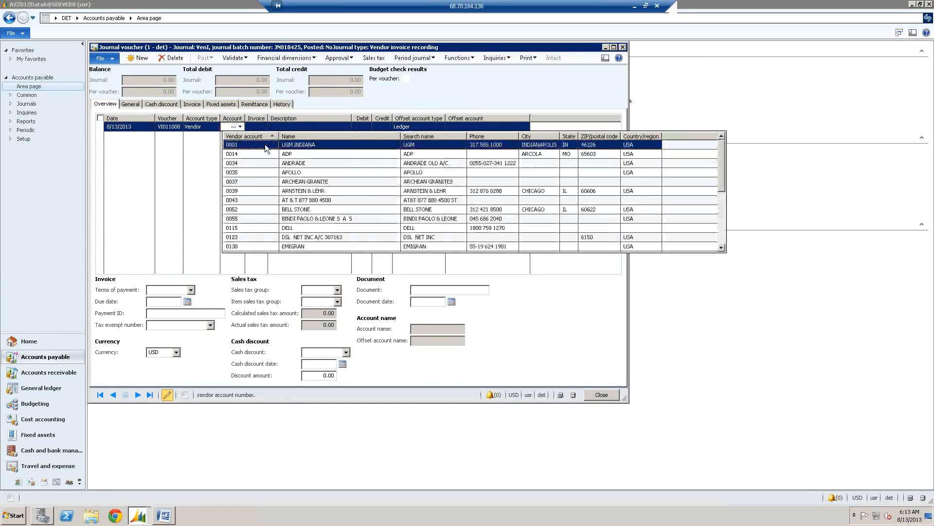
pyautogui.rightClick(307, 147)
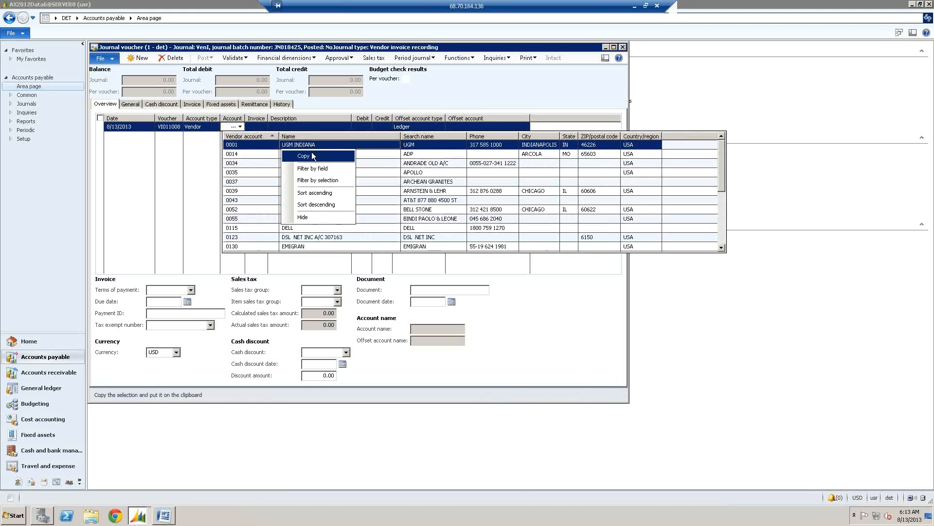
pyautogui.click(320, 168)
pyautogui.write('*comcast')
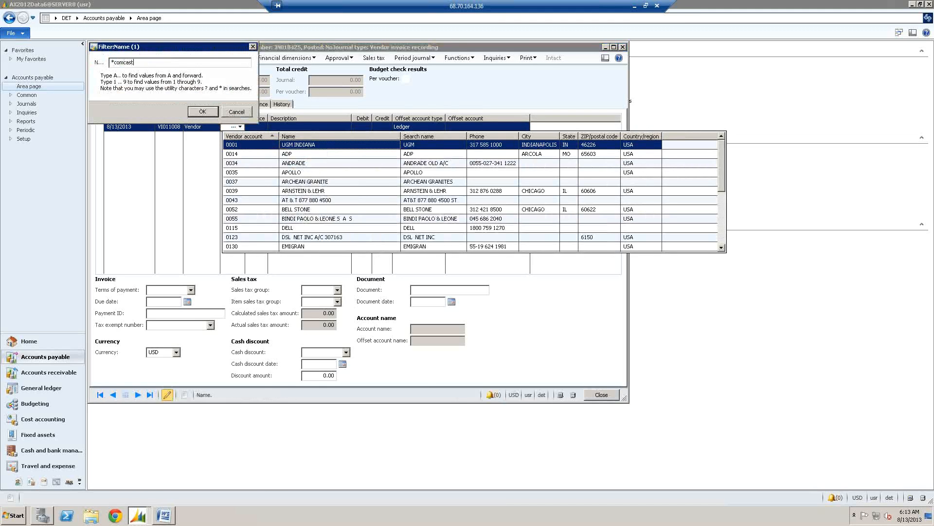
pyautogui.press('Return')
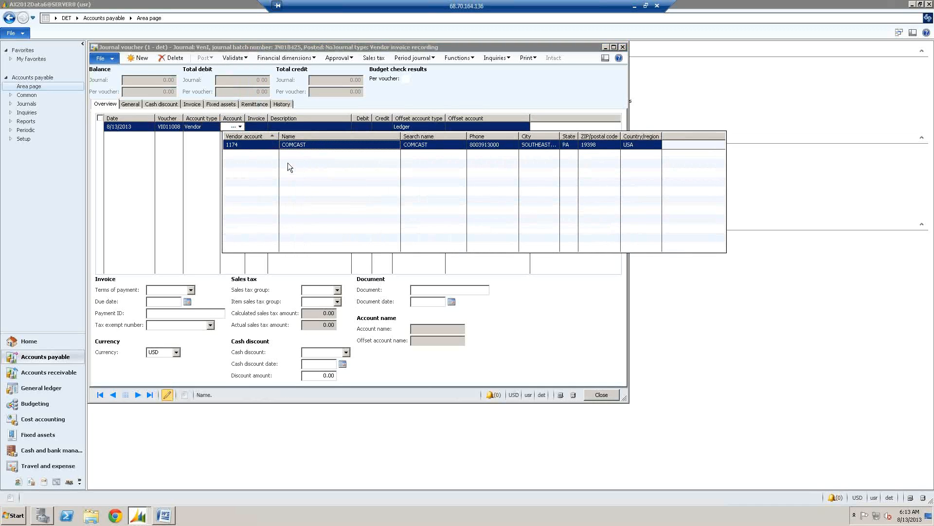
pyautogui.click(259, 148)
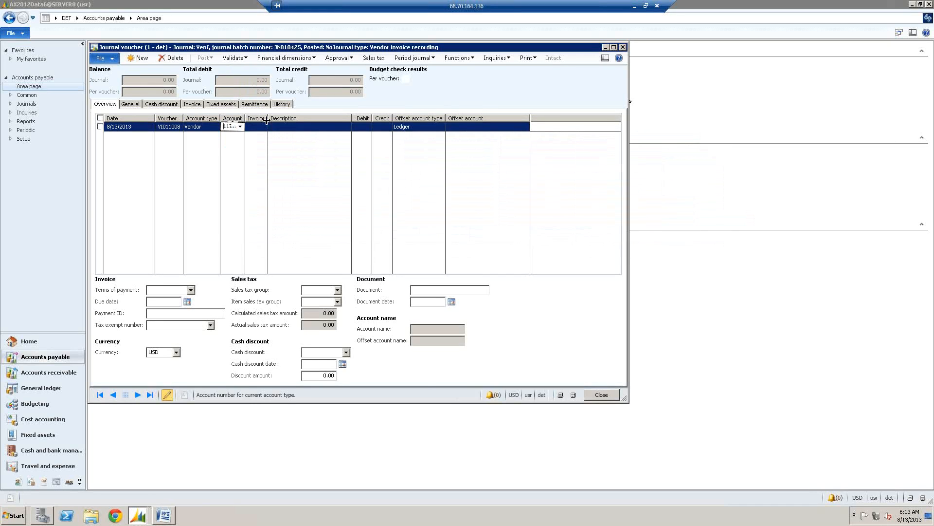
# - Widen the Invoice column, and enter invoice 1234567 with a credit amount of 100 on the COMCAST line
pyautogui.moveTo(268, 118); pyautogui.dragTo(276, 140)
pyautogui.write('123456')
pyautogui.press('Tab')
pyautogui.press('Tab')
pyautogui.press('Tab')
pyautogui.write('100')
pyautogui.press('Tab')
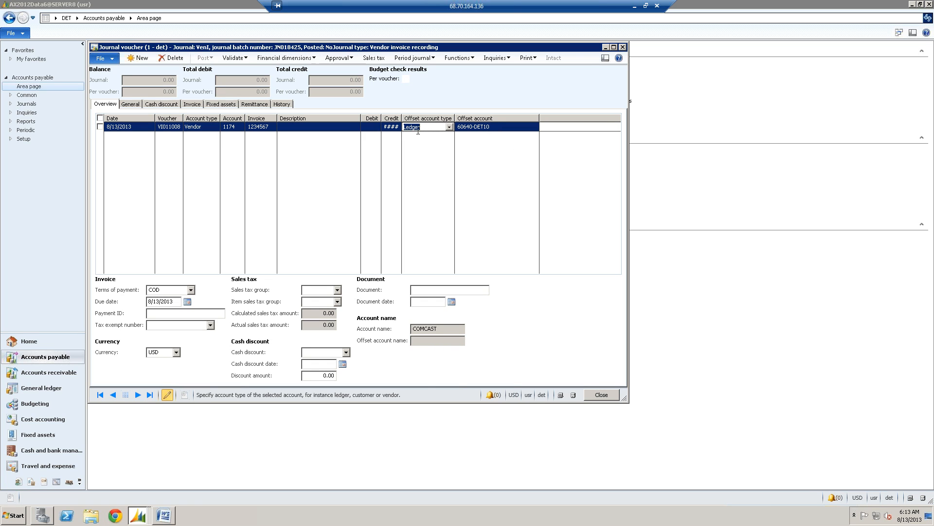
# - Check the approver in the line's invoice details, view the worker list without choosing anyone, and return to the overview
pyautogui.click(197, 104)
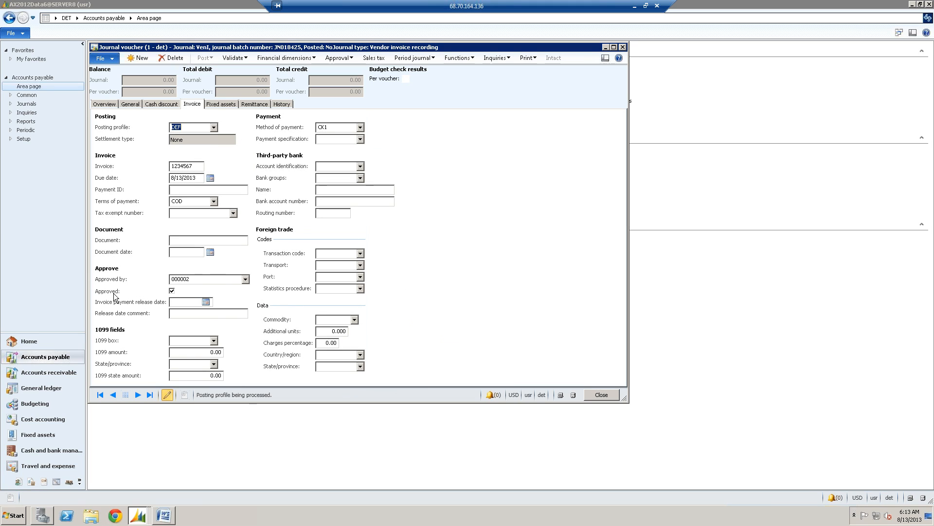
pyautogui.click(246, 279)
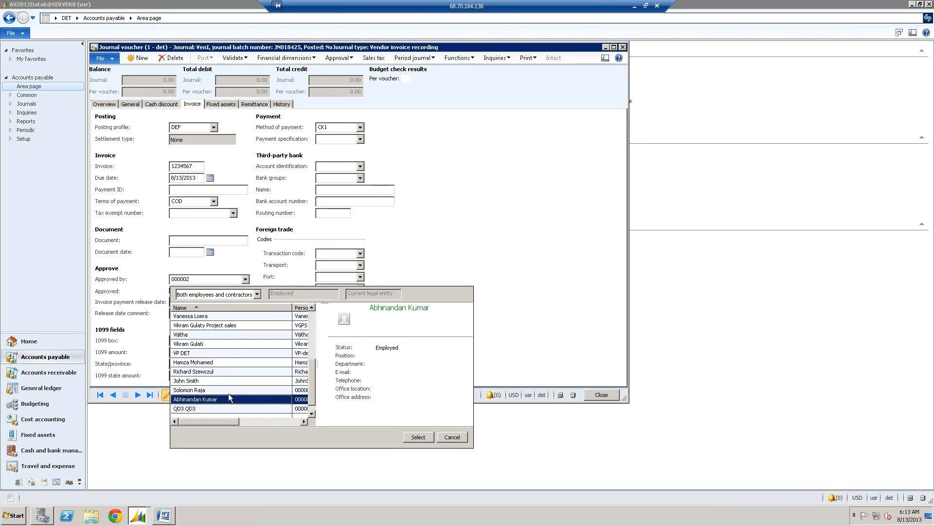
pyautogui.click(200, 282)
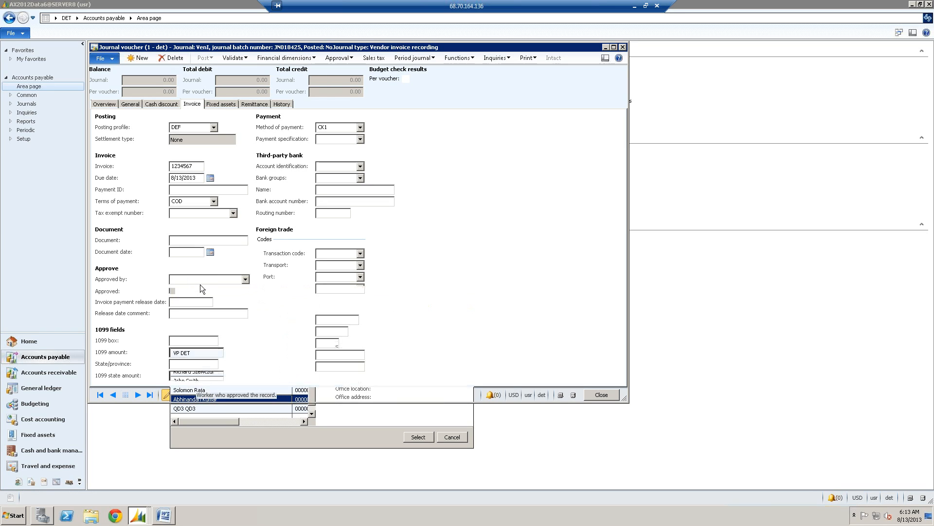
pyautogui.click(105, 106)
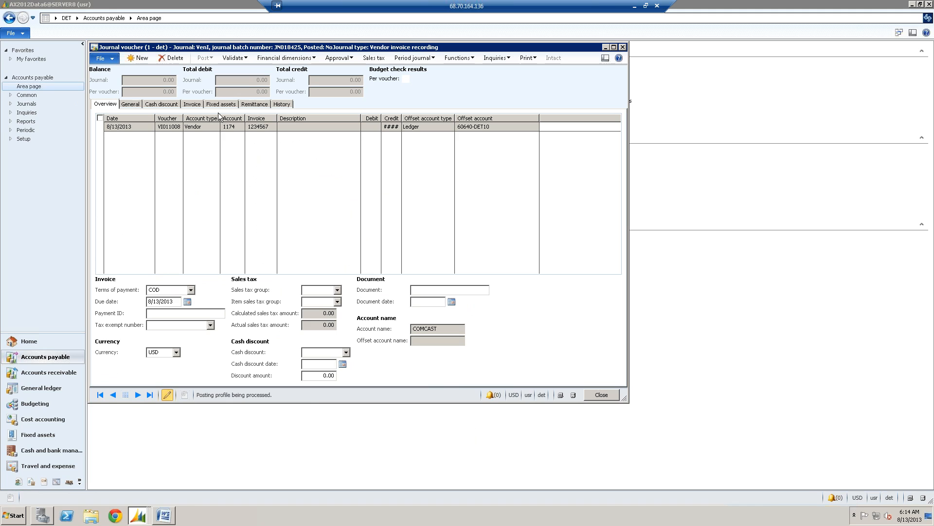
# - Validate the new journal and dismiss the Infolog
pyautogui.click(241, 59)
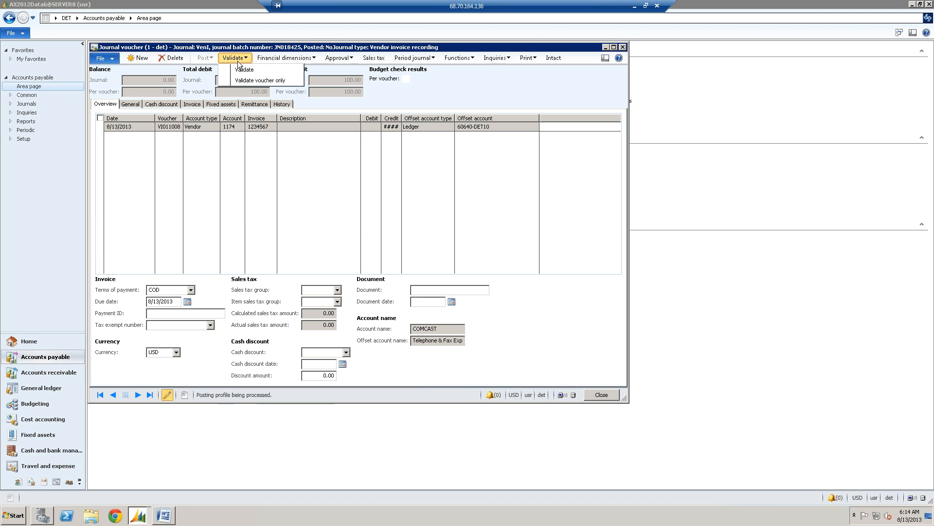
pyautogui.click(242, 73)
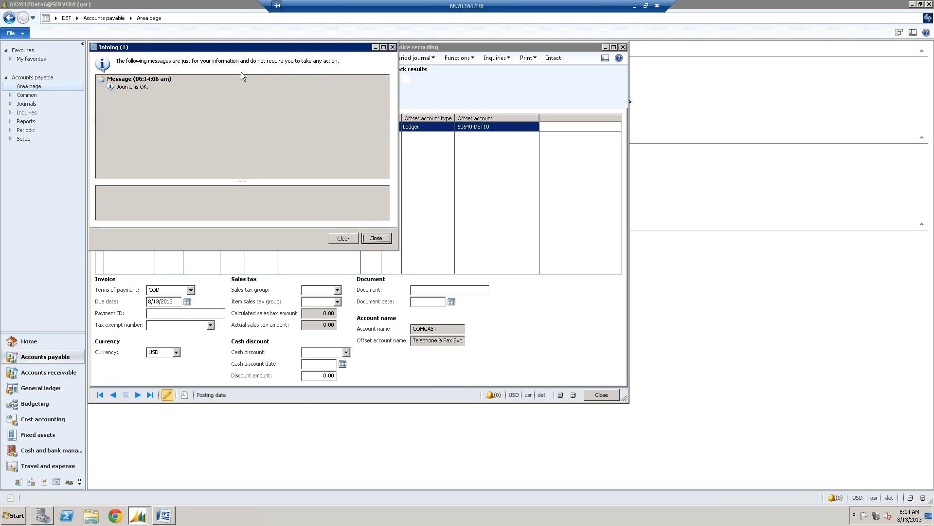
pyautogui.click(379, 238)
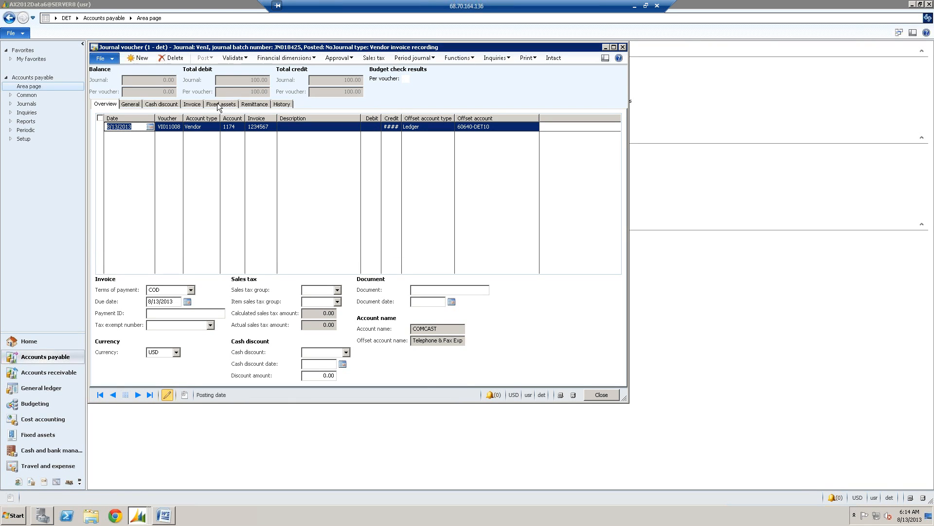
# - Try out the approval cycle by reporting the journal as ready, approving it, and rejecting it
pyautogui.click(334, 59)
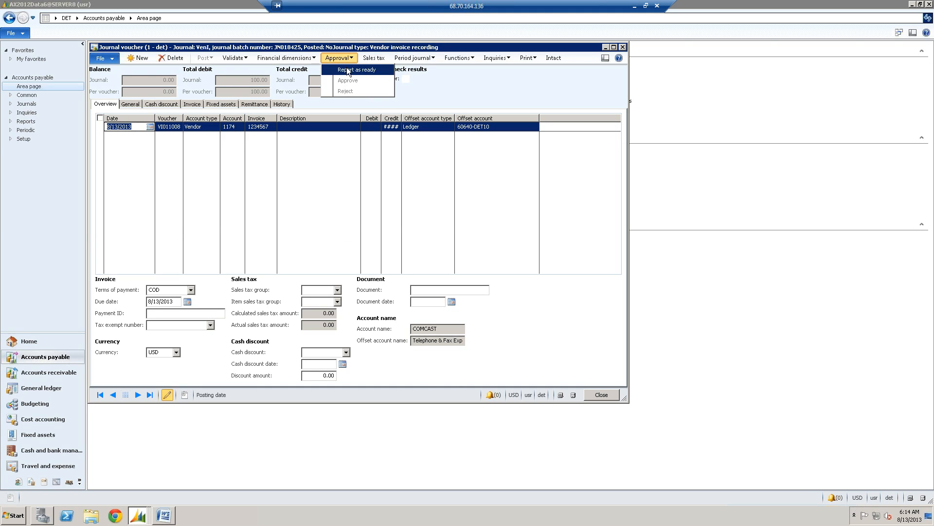
pyautogui.click(348, 71)
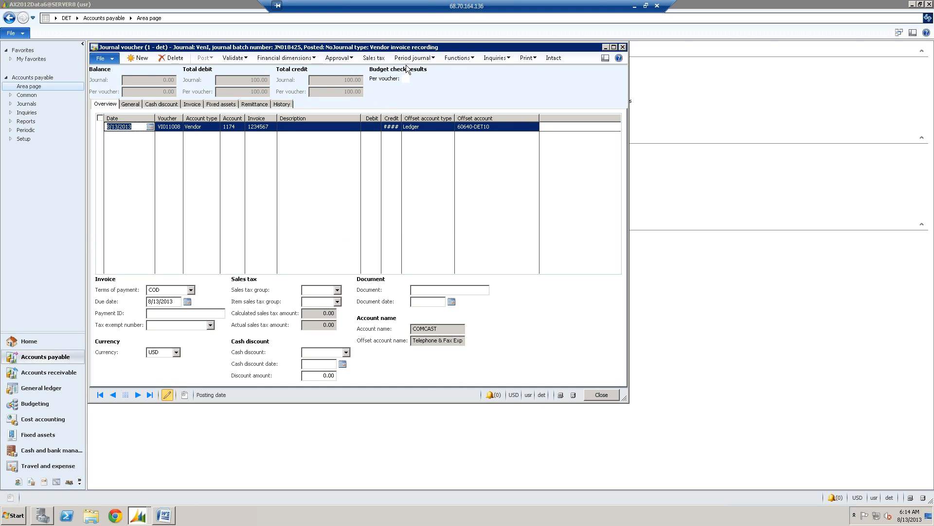
pyautogui.click(337, 60)
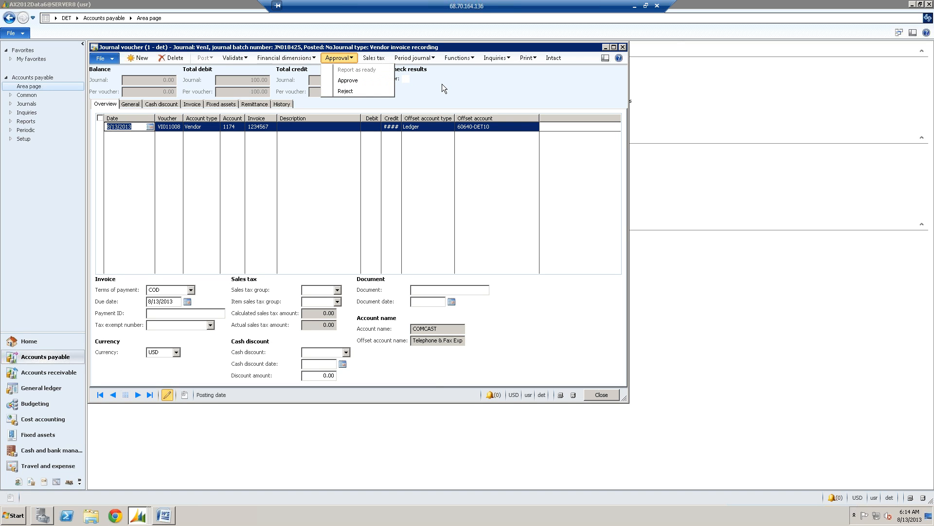
pyautogui.click(378, 81)
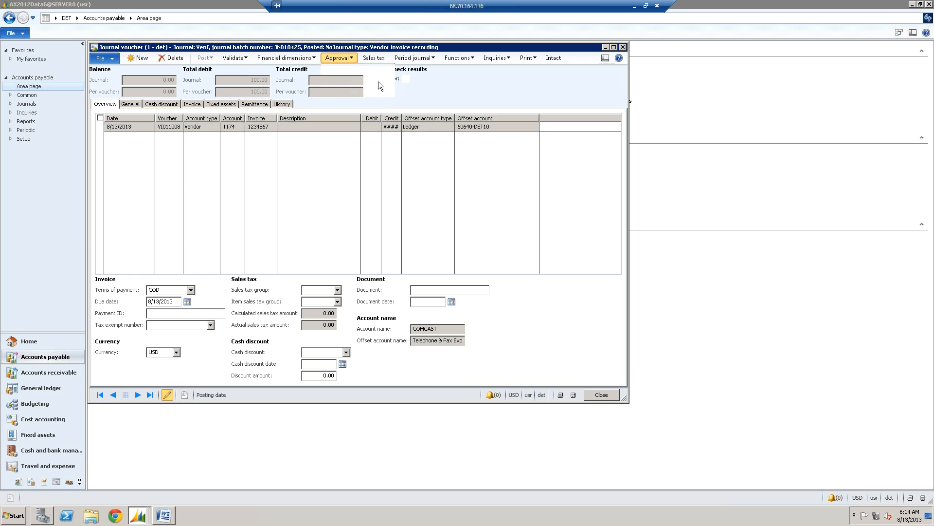
pyautogui.click(348, 59)
pyautogui.click(346, 91)
# - Report the rejected journal as ready again and approve it
pyautogui.click(349, 61)
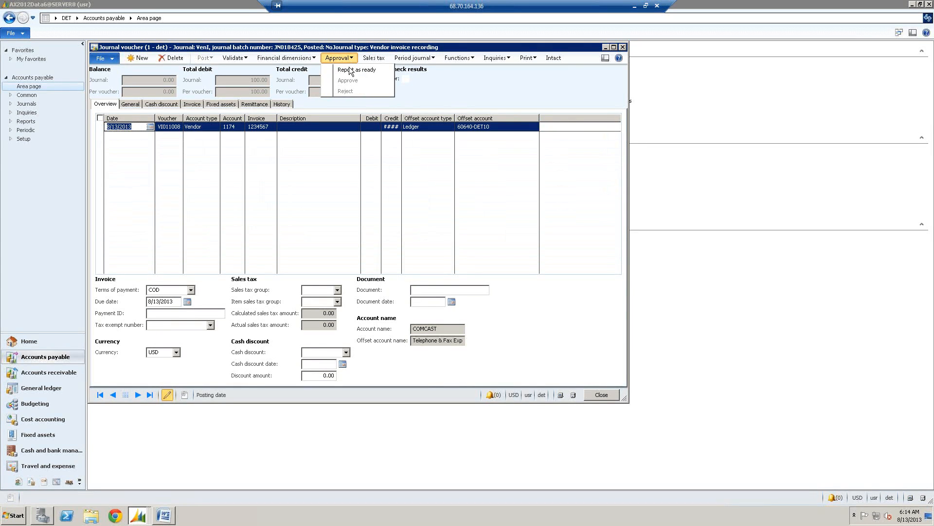
pyautogui.click(349, 69)
pyautogui.click(343, 61)
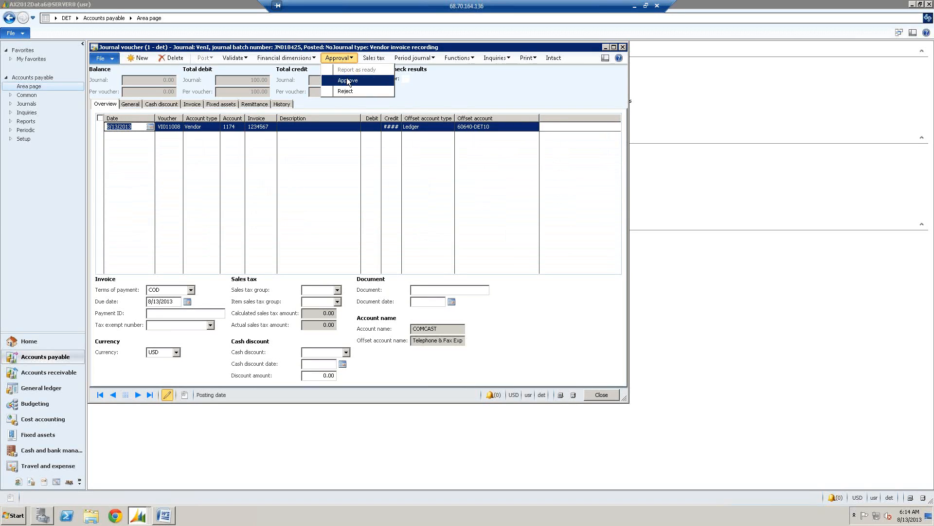
pyautogui.click(349, 77)
# - Post the approved journal without transferring errors to a new journal, and dismiss the Infolog
pyautogui.click(204, 58)
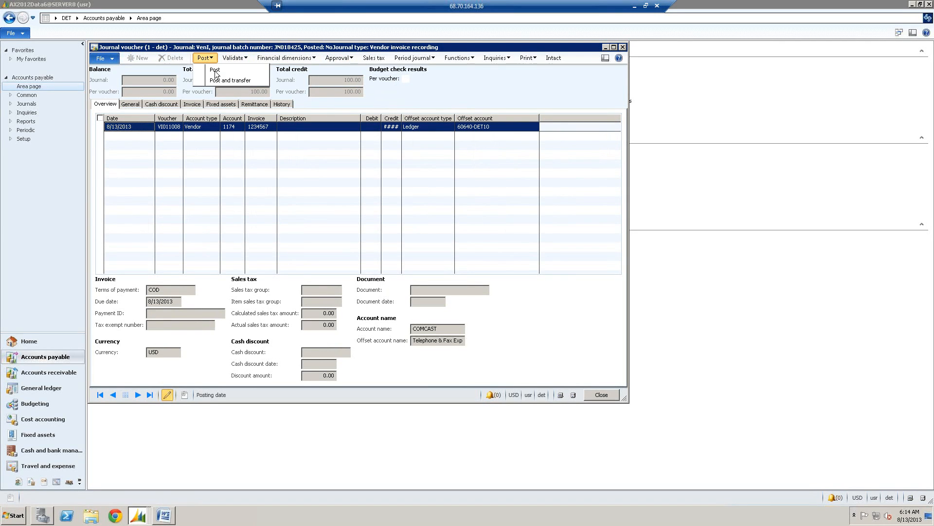
pyautogui.click(216, 72)
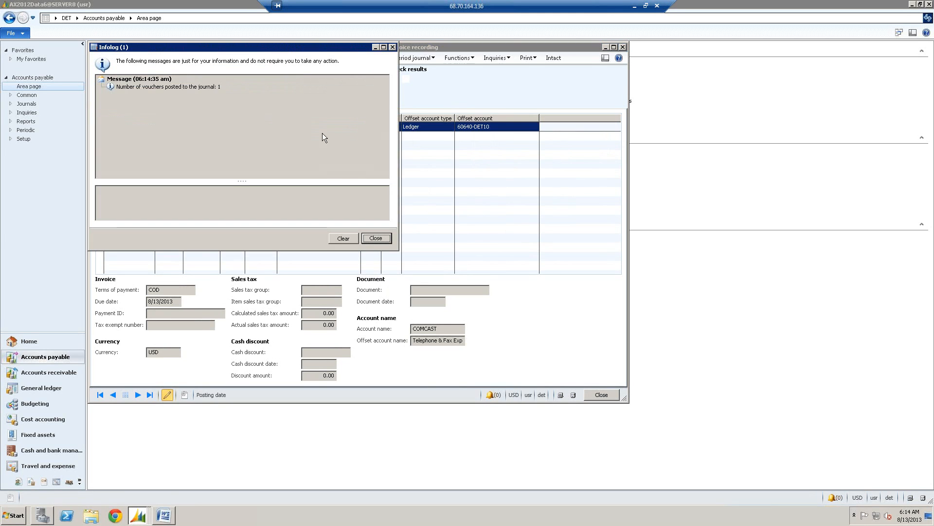
pyautogui.click(378, 239)
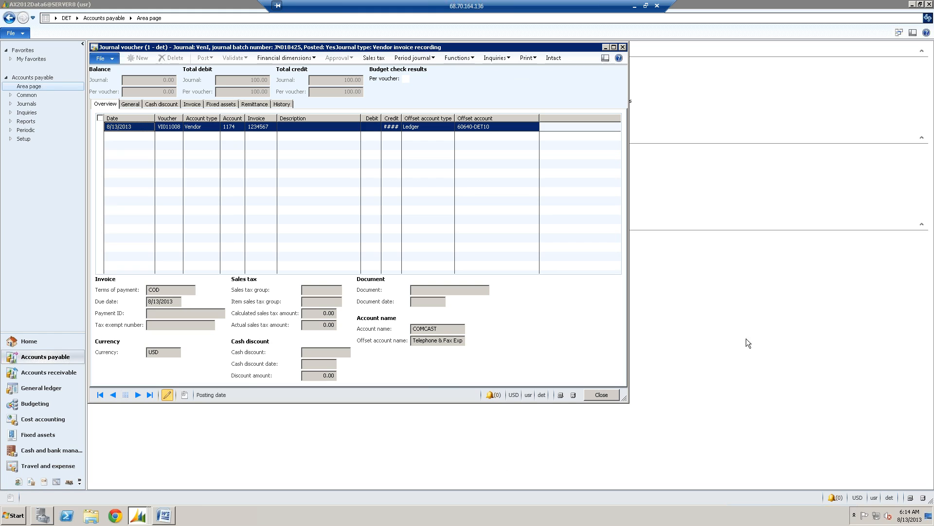
# - Try to open the posted line in the Intact document viewer, and widen the Credit column to show the full amount
pyautogui.click(555, 60)
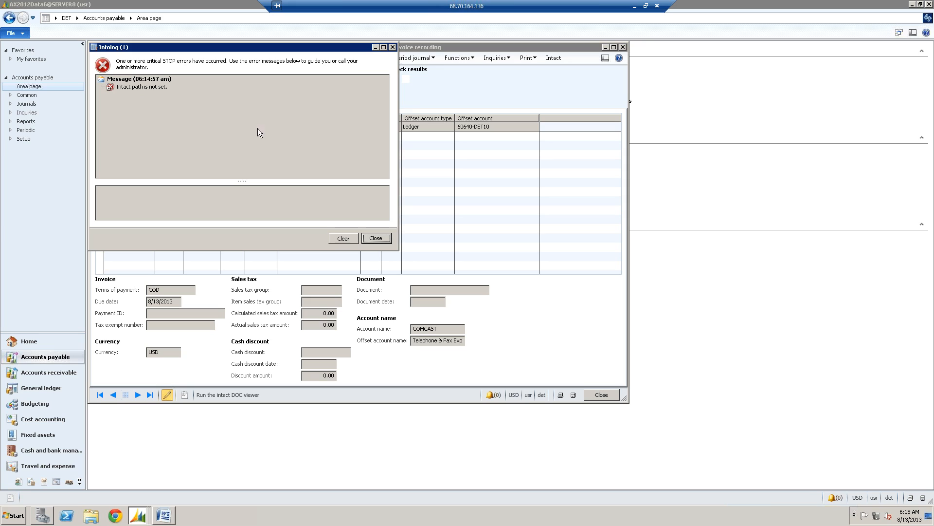
pyautogui.press('Return')
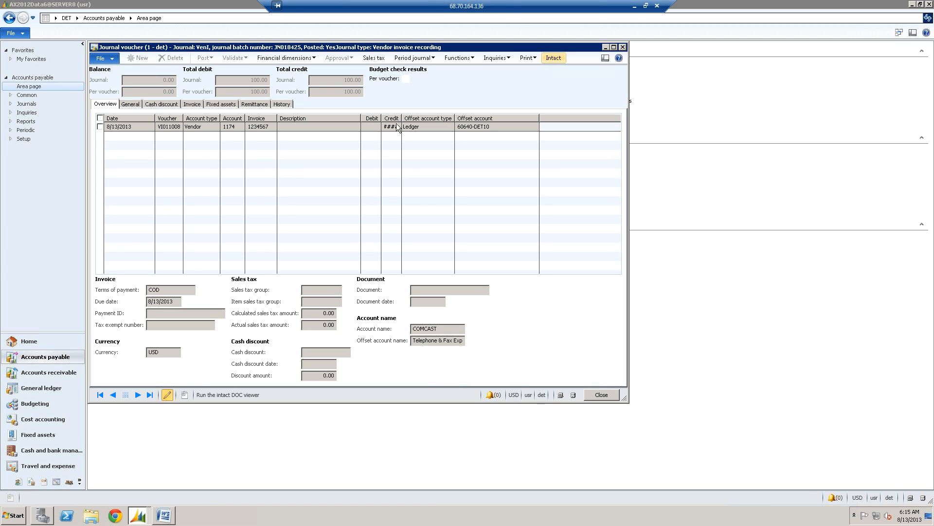
pyautogui.moveTo(402, 119); pyautogui.dragTo(416, 118)
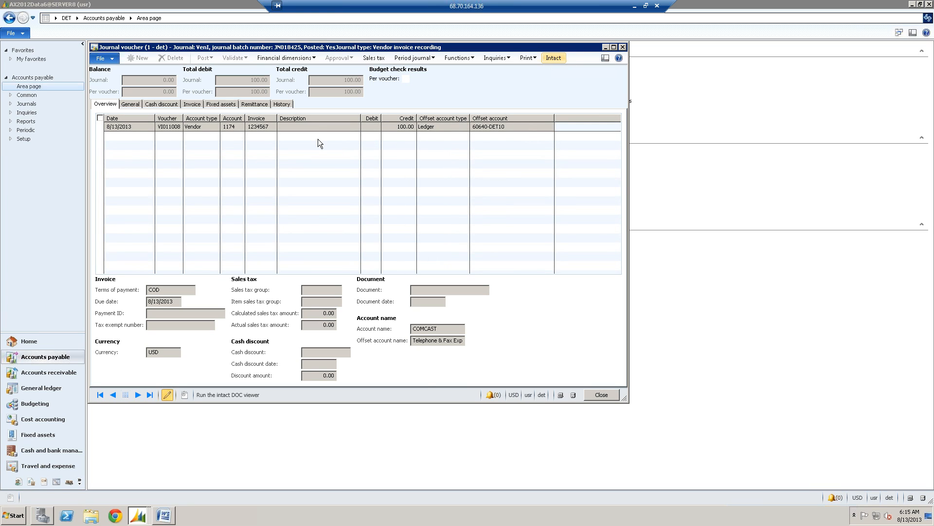
pyautogui.click(269, 128)
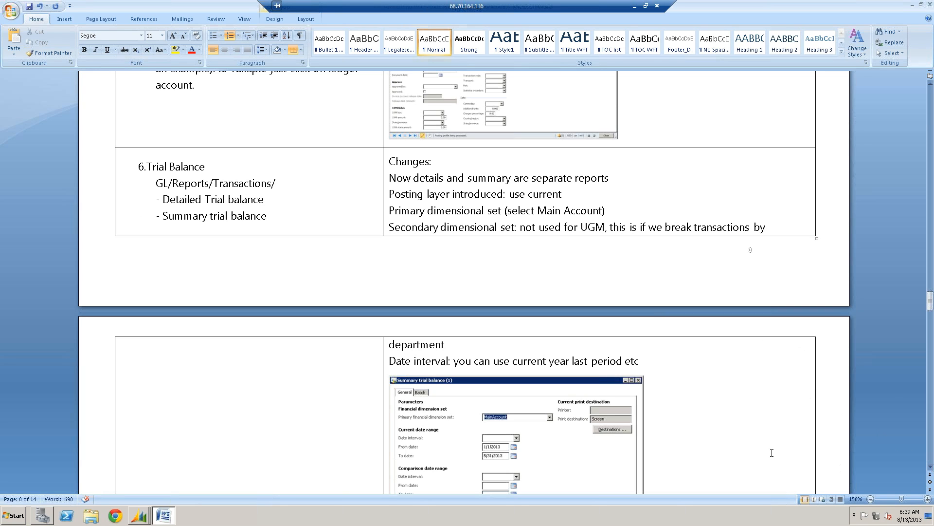
# - Look over the Trial Balance section of the Word document and switch to the Dynamics AX workspace
pyautogui.scroll(-3, 734, 431)
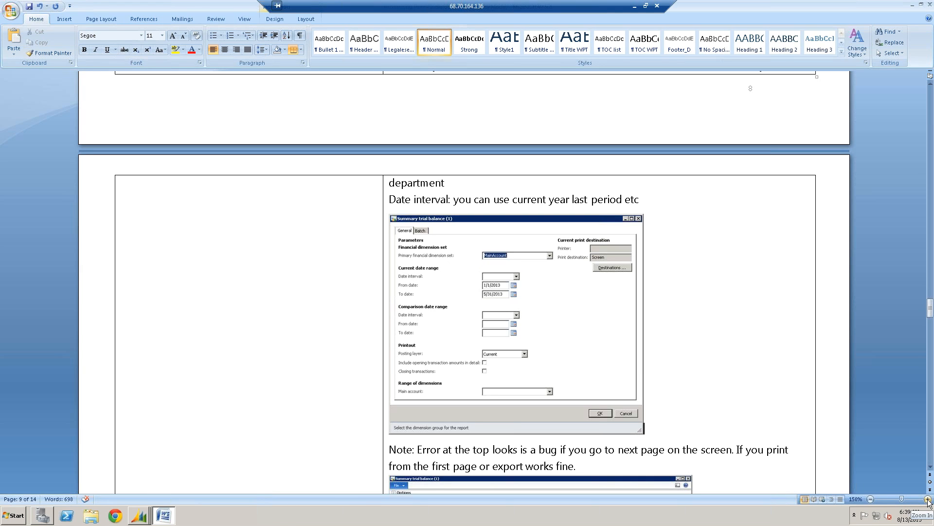
pyautogui.scroll(3, 605, 343)
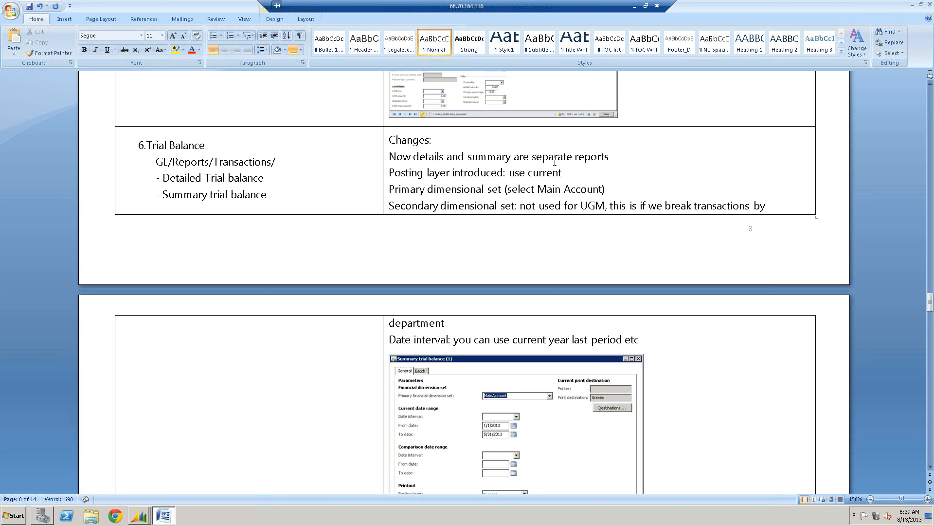
pyautogui.click(140, 516)
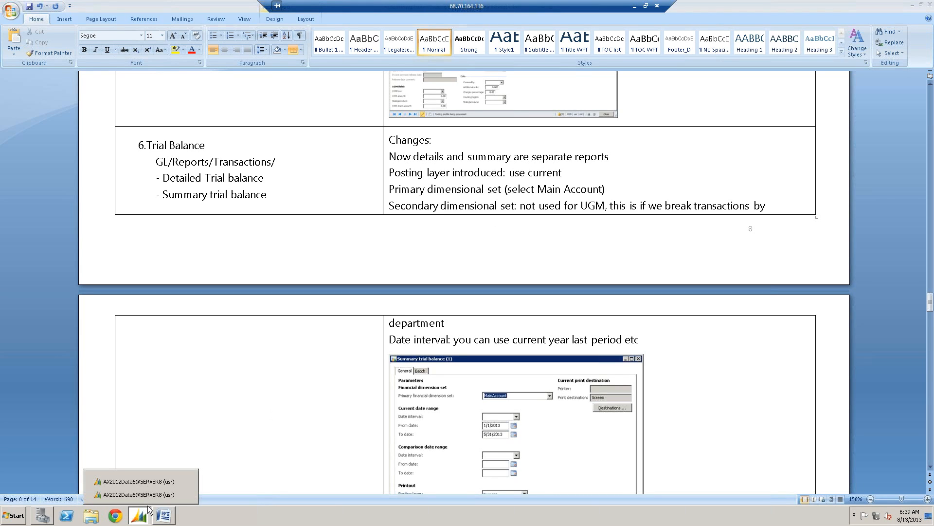
pyautogui.click(148, 495)
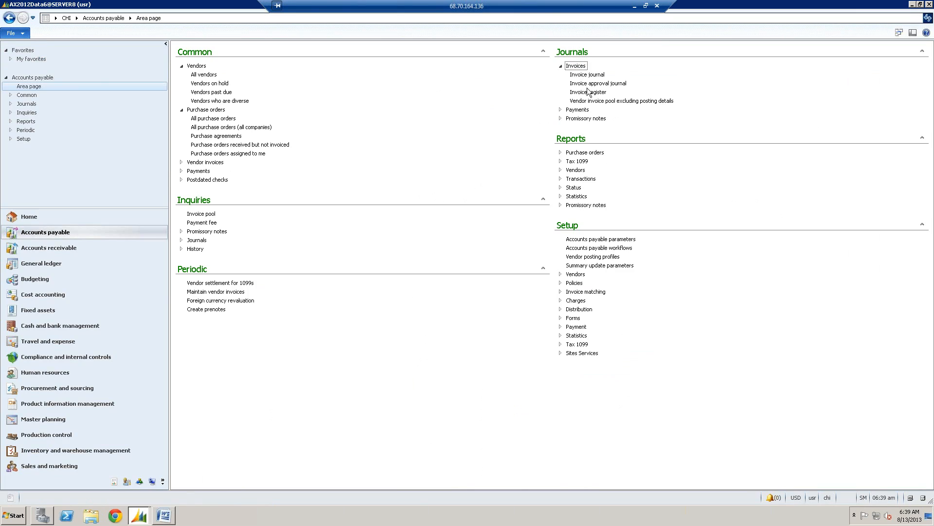
pyautogui.click(76, 18)
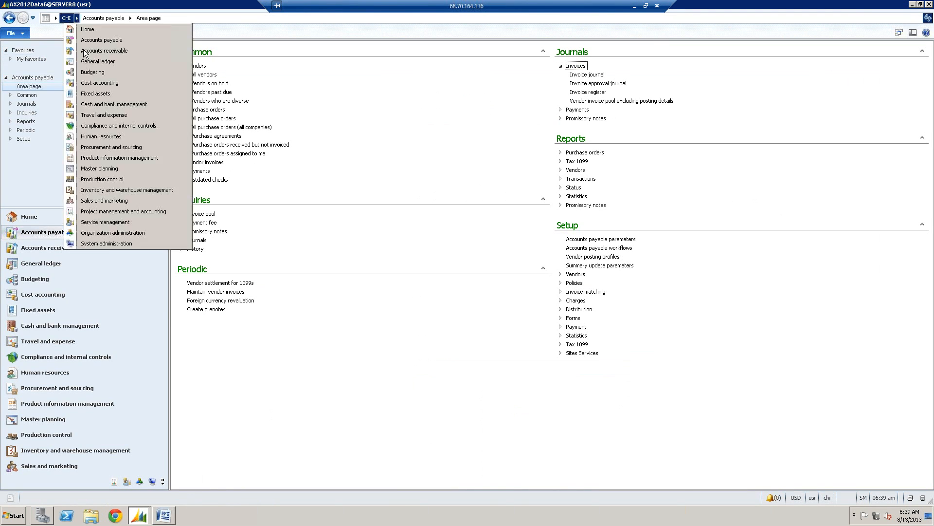
pyautogui.click(107, 243)
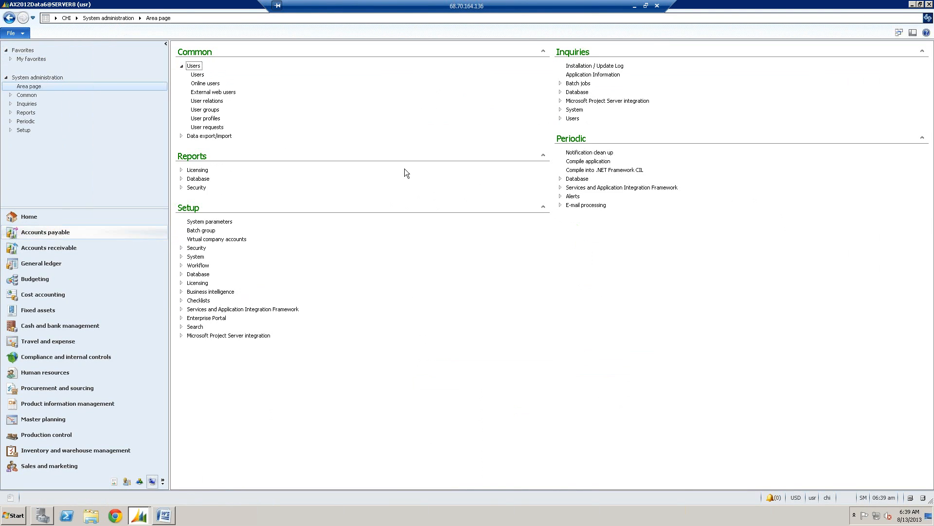
pyautogui.click(930, 4)
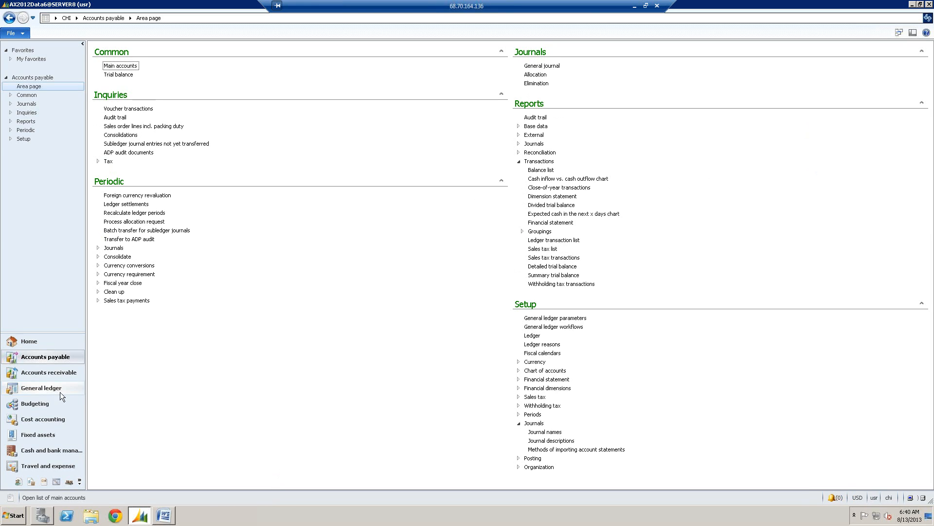
# - Open the General ledger area page and show the Transactions reports
pyautogui.click(60, 392)
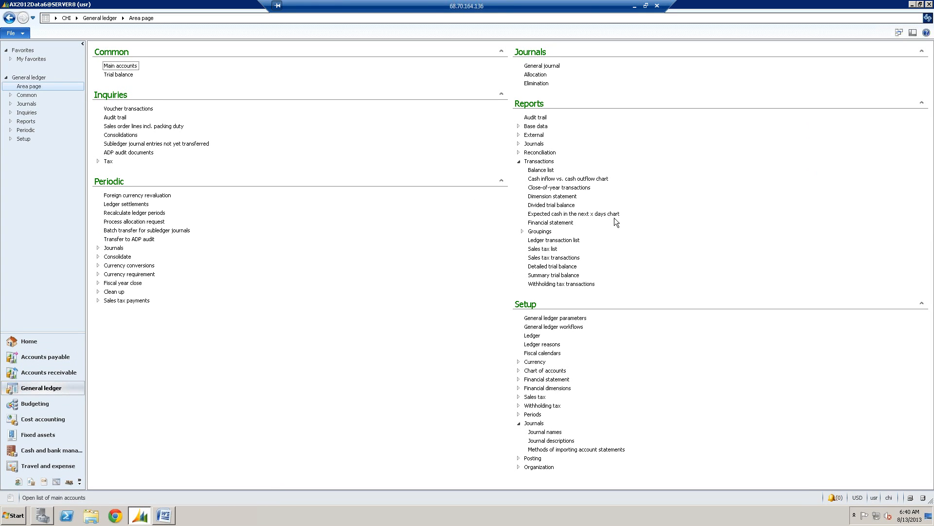
pyautogui.click(519, 162)
pyautogui.click(519, 162)
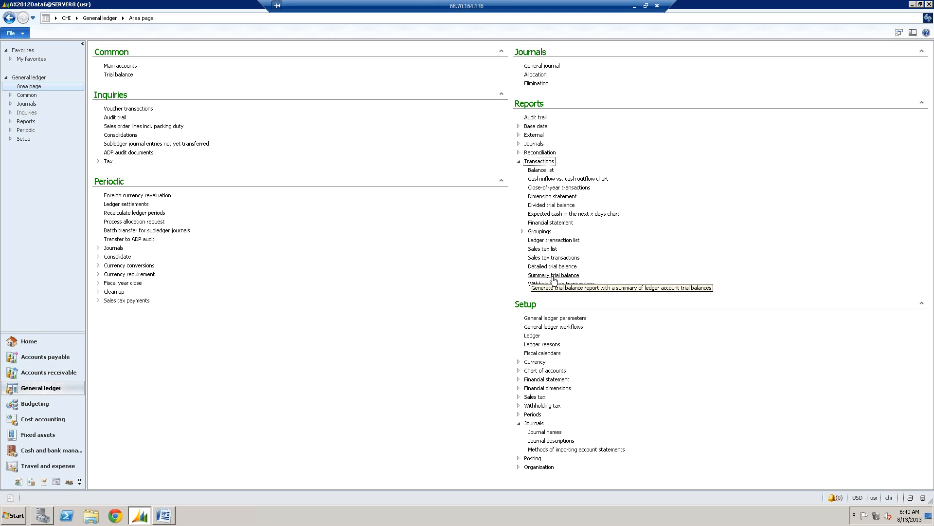
# - Open the Summary trial balance report parameters and check the choices for the primary financial dimension set
pyautogui.click(555, 277)
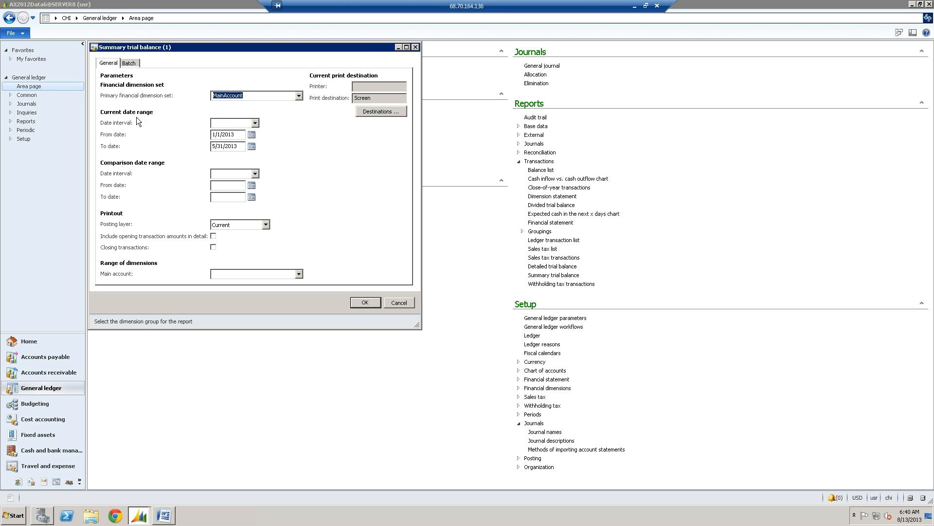
pyautogui.click(298, 96)
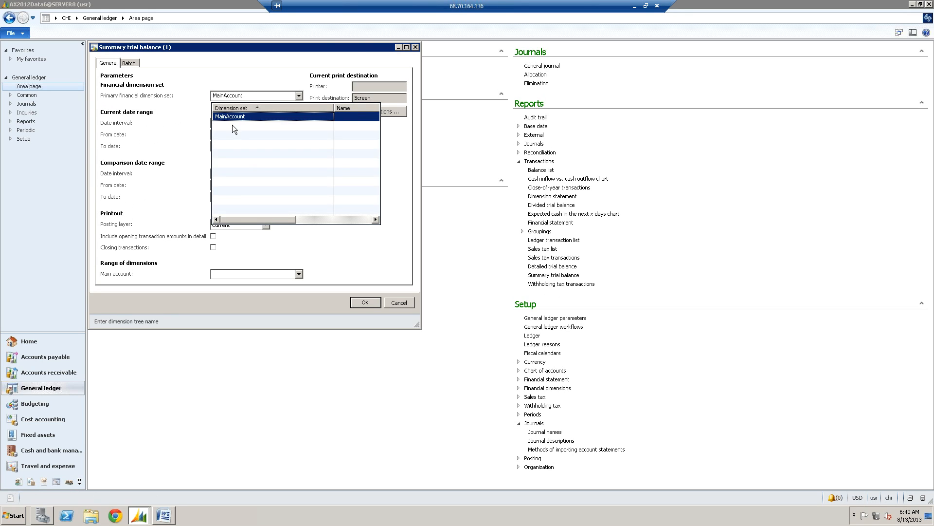
pyautogui.click(250, 97)
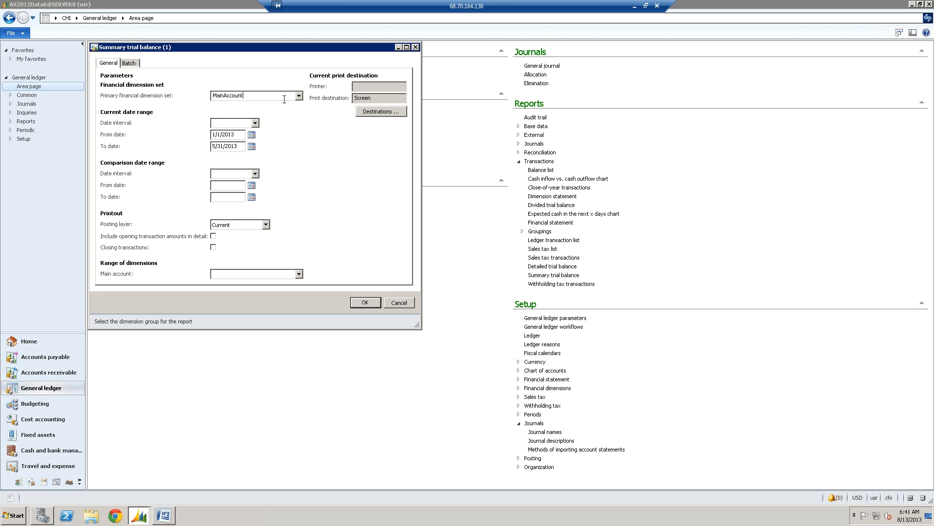
pyautogui.click(299, 96)
pyautogui.press('Tab')
# - Try the date intervals CY, PP and CP for the current date range, and cancel the report
pyautogui.click(255, 123)
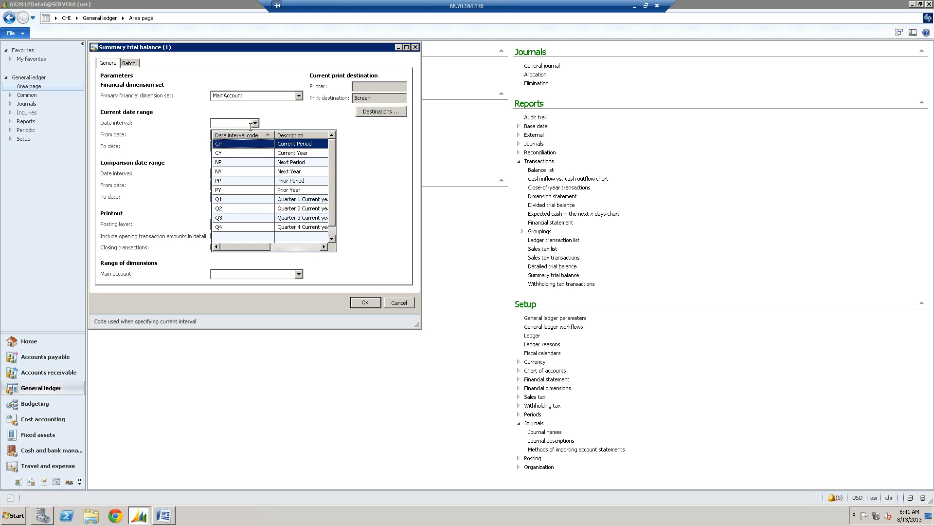
pyautogui.click(238, 153)
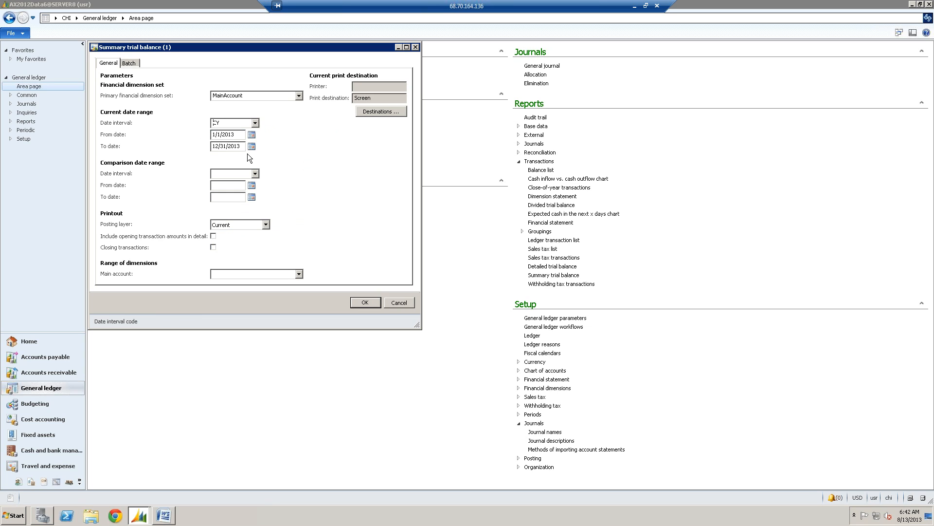
pyautogui.click(255, 123)
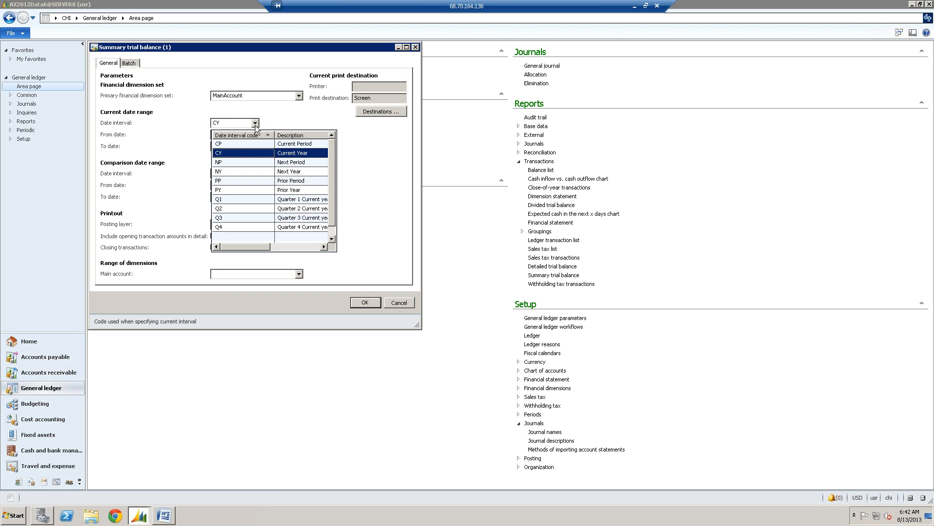
pyautogui.click(230, 181)
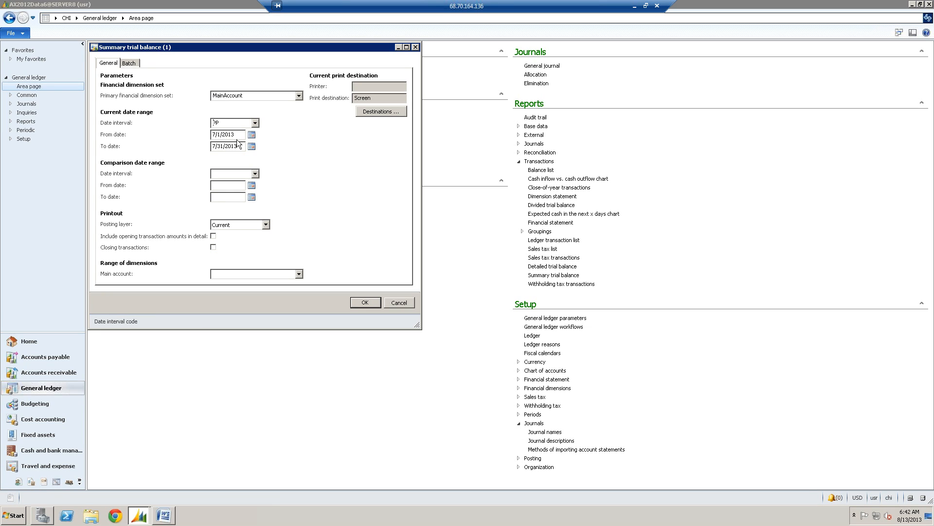
pyautogui.click(256, 122)
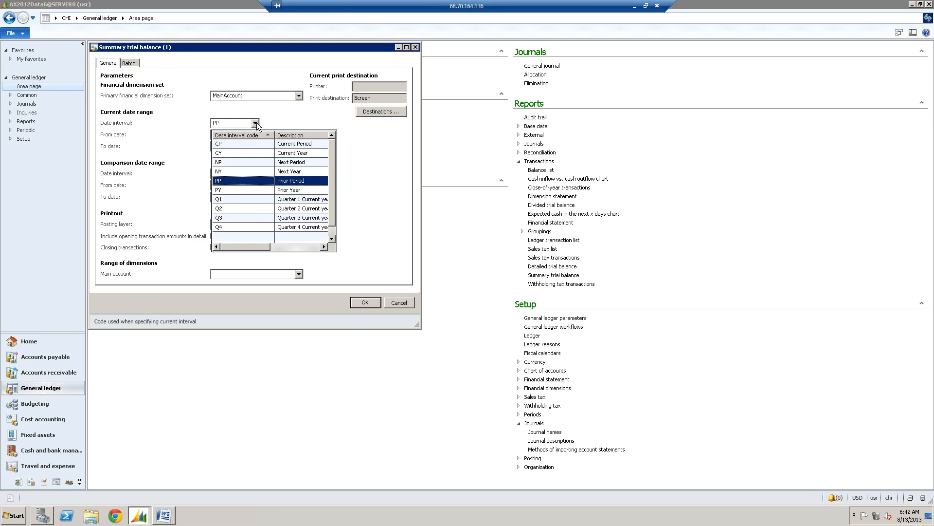
pyautogui.click(244, 145)
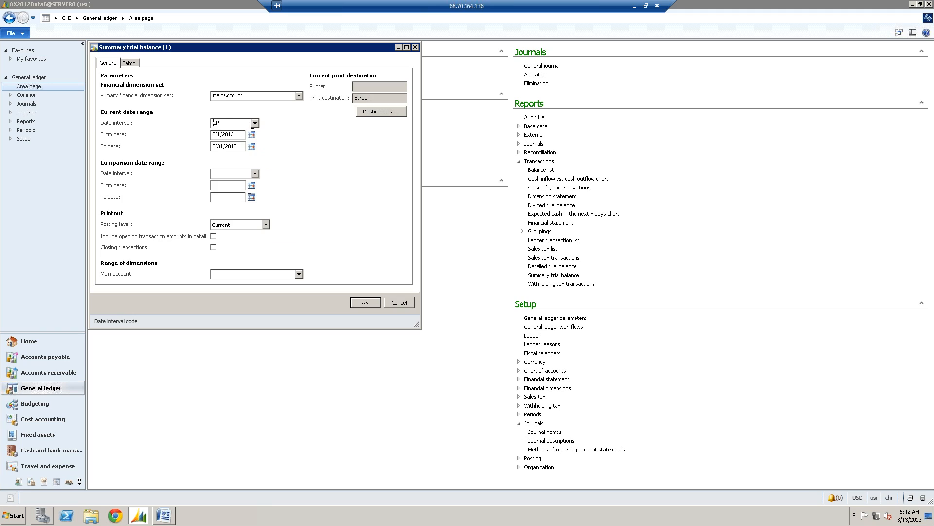
pyautogui.click(253, 126)
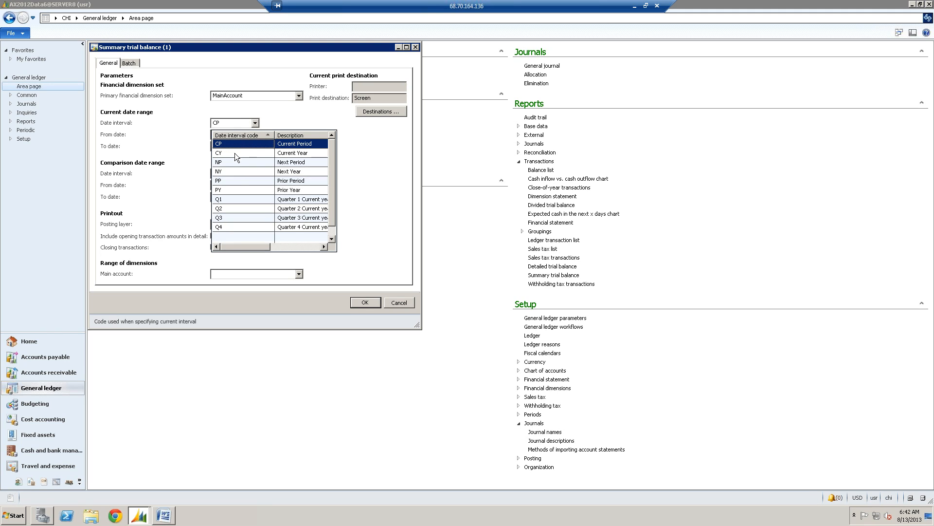
pyautogui.click(231, 180)
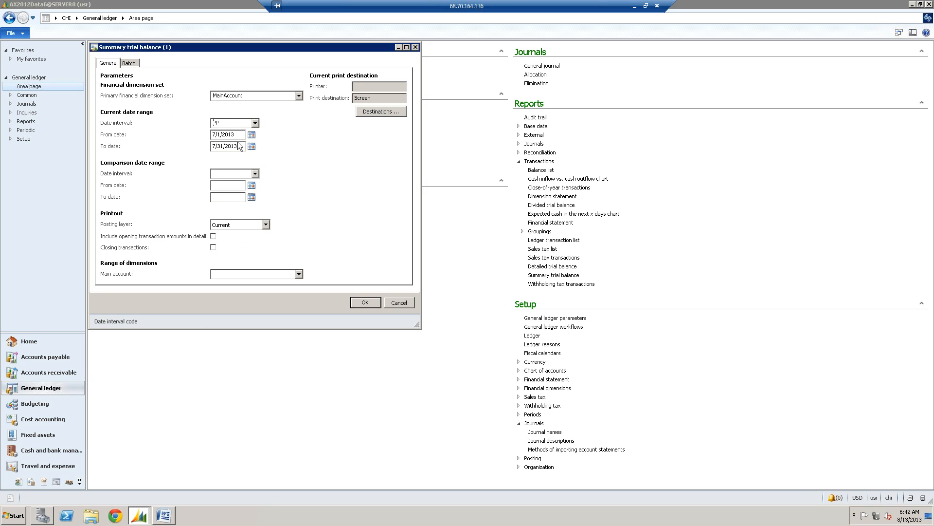
pyautogui.click(215, 135)
pyautogui.click(399, 302)
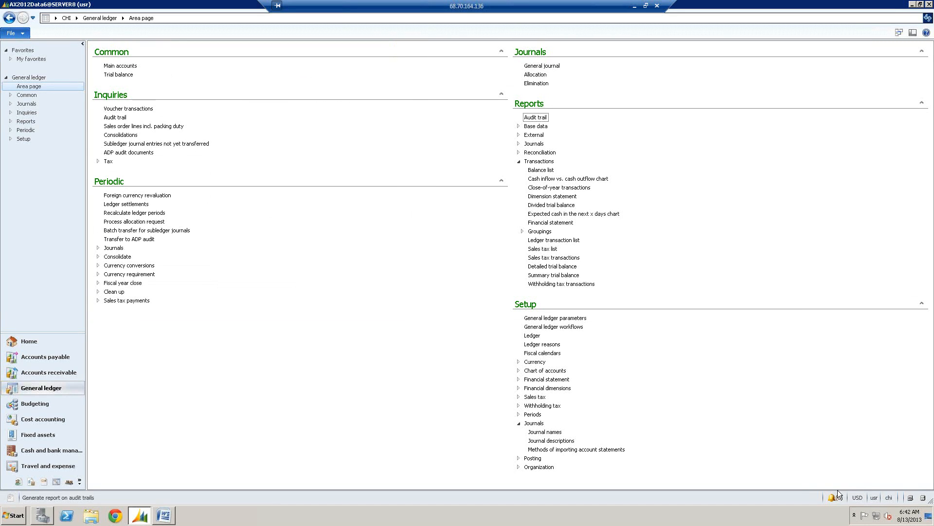
# - Change the current company to DET (UGM DETROIT)
pyautogui.click(890, 498)
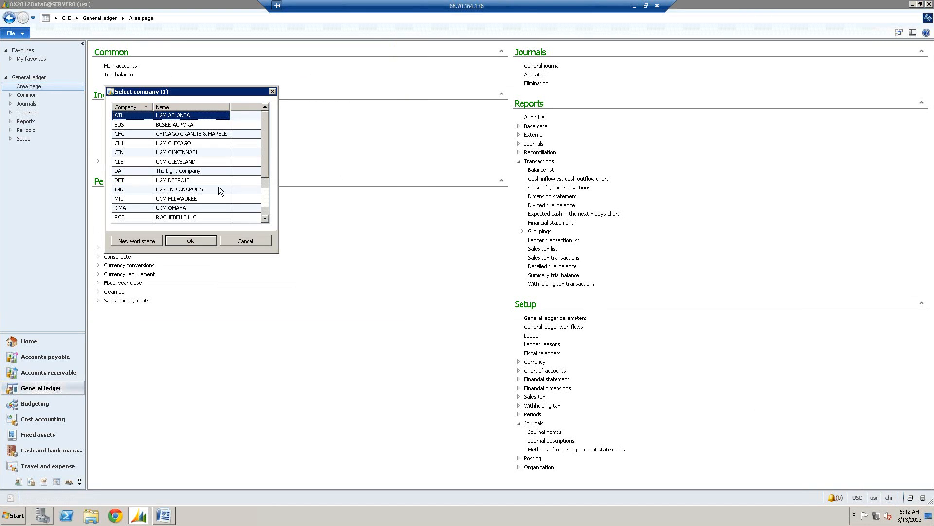
pyautogui.click(139, 181)
pyautogui.press('Tab')
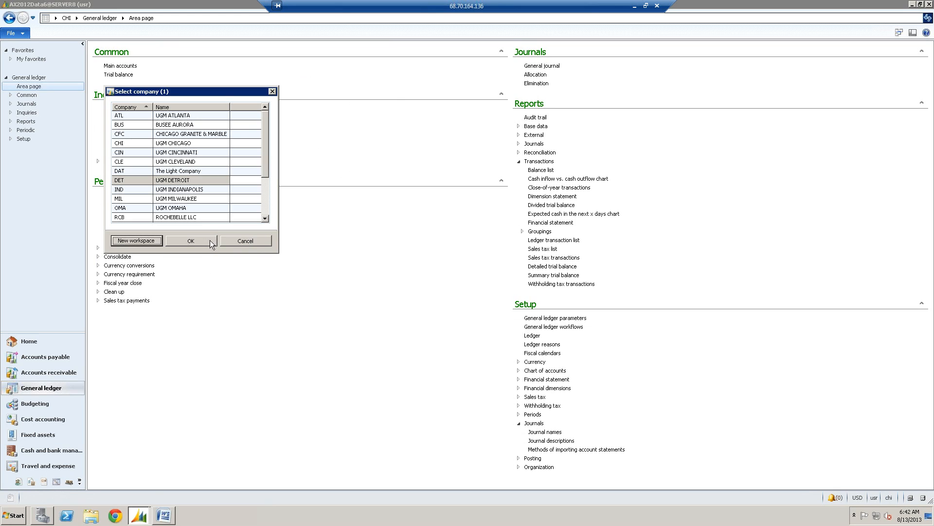
pyautogui.press('Tab')
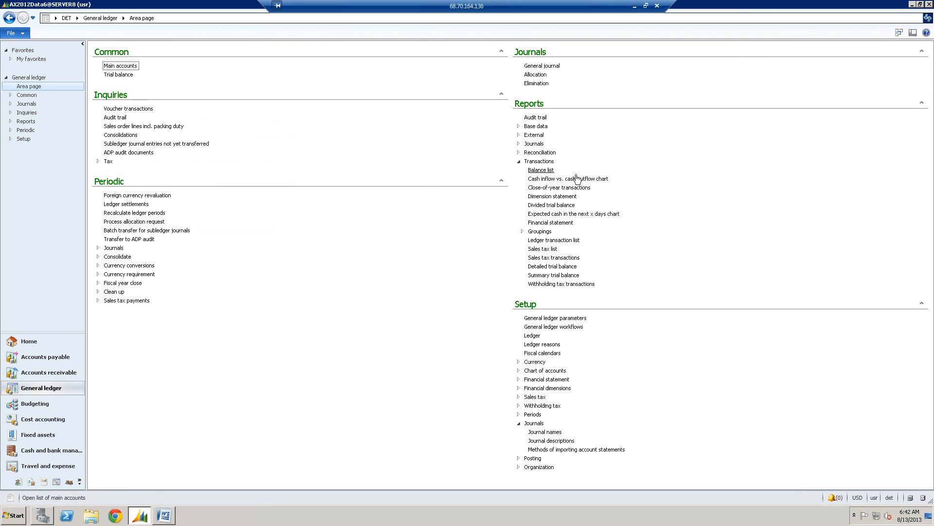
# - Set up a Summary trial balance with primary financial dimension set MainAccount and a current date range of 1/1/2013 to 5/31/2013
pyautogui.click(562, 275)
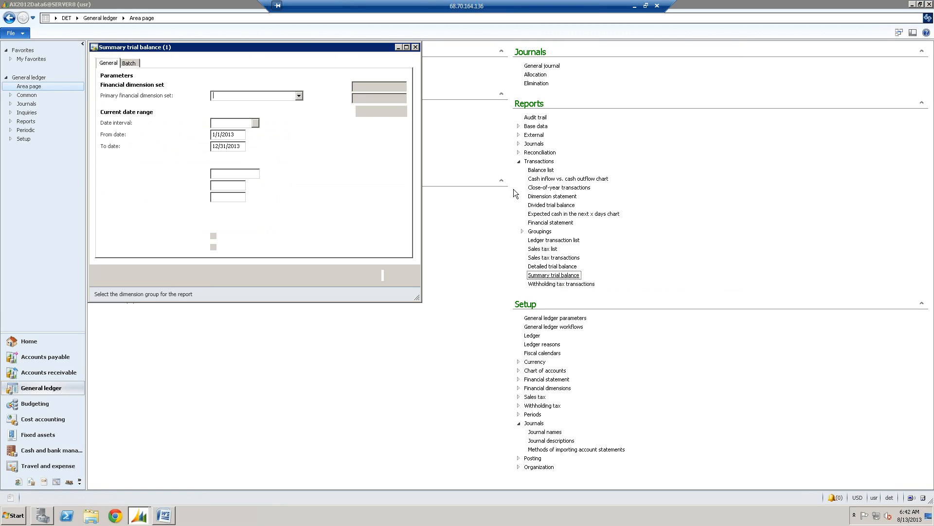
pyautogui.click(299, 96)
pyautogui.click(221, 120)
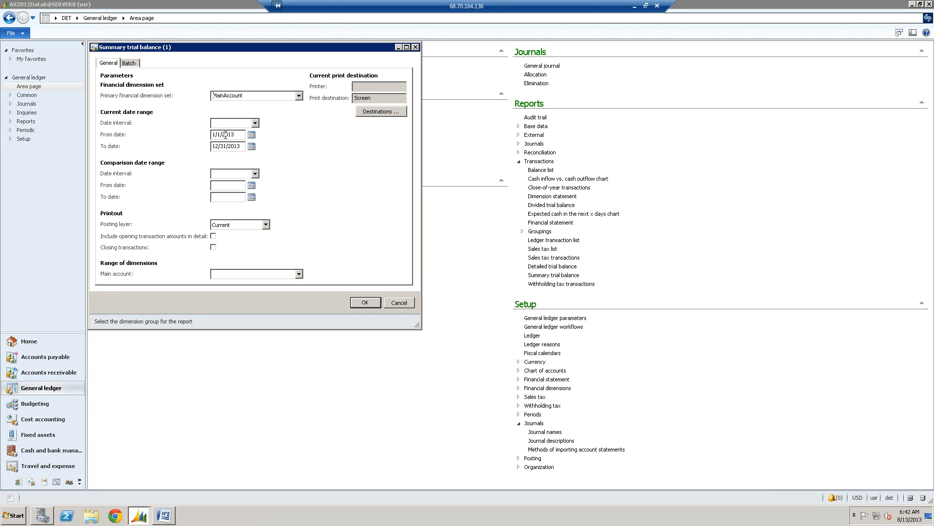
pyautogui.click(214, 135)
pyautogui.doubleClick(214, 146)
pyautogui.write('05')
# - Leave the comparison date range empty, choose the Current posting layer, and run the summary trial balance
pyautogui.click(227, 175)
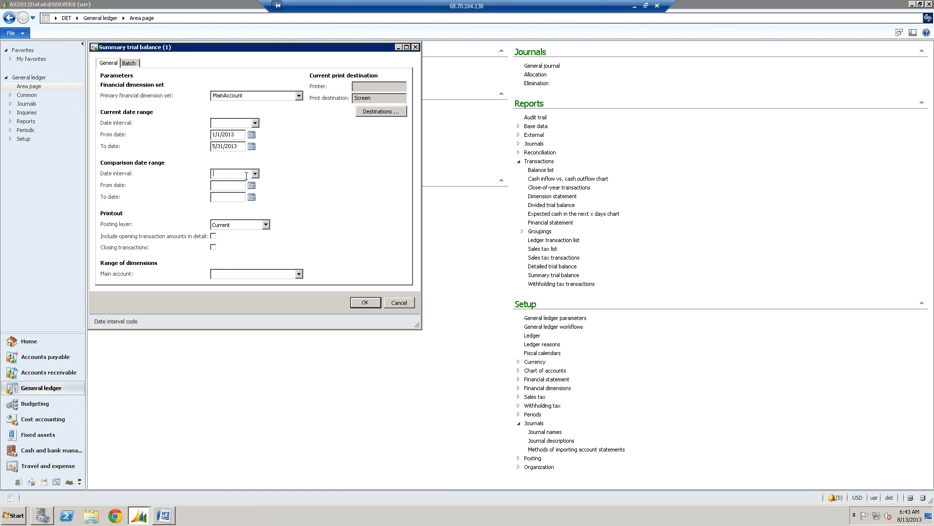
pyautogui.click(217, 187)
pyautogui.click(263, 226)
pyautogui.click(265, 225)
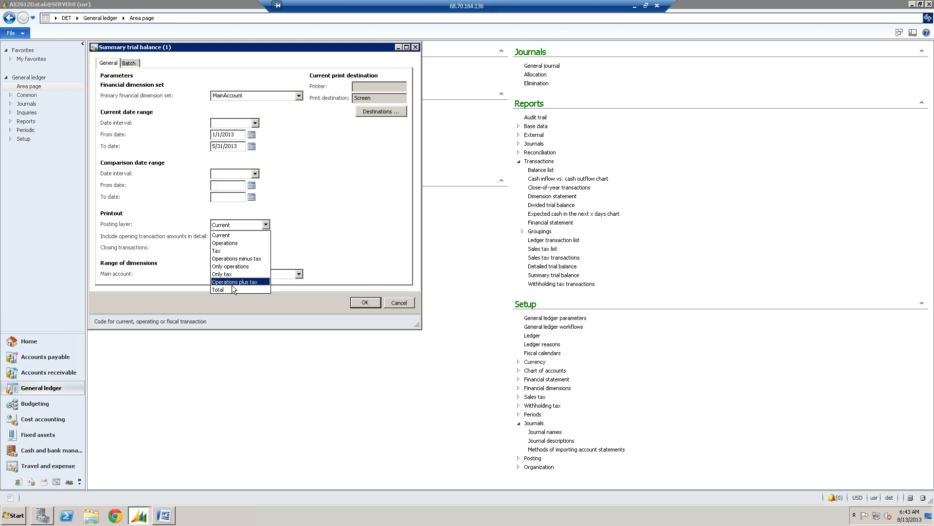
pyautogui.click(238, 237)
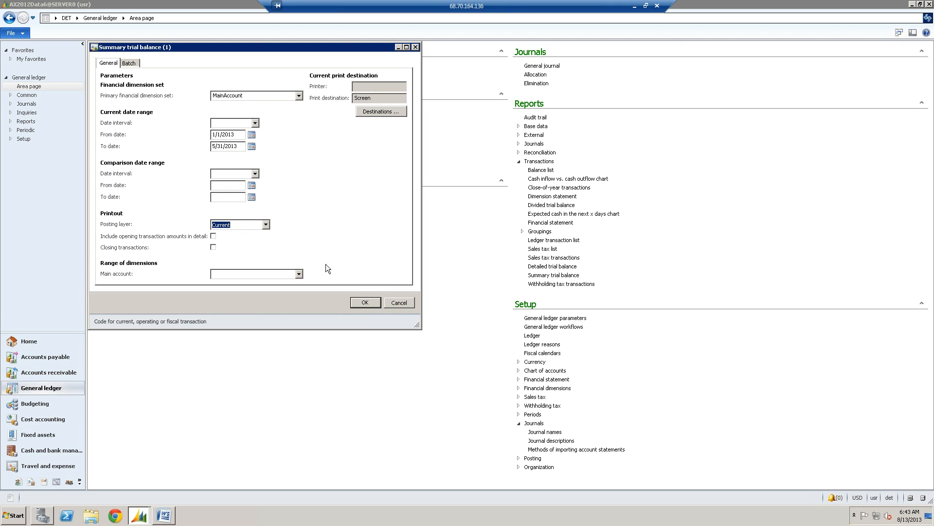
pyautogui.click(364, 301)
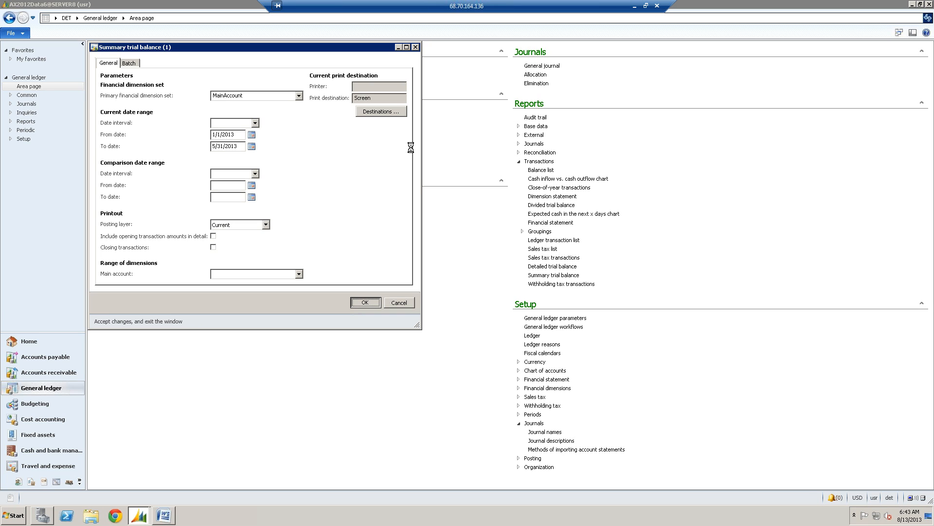
pyautogui.click(634, 6)
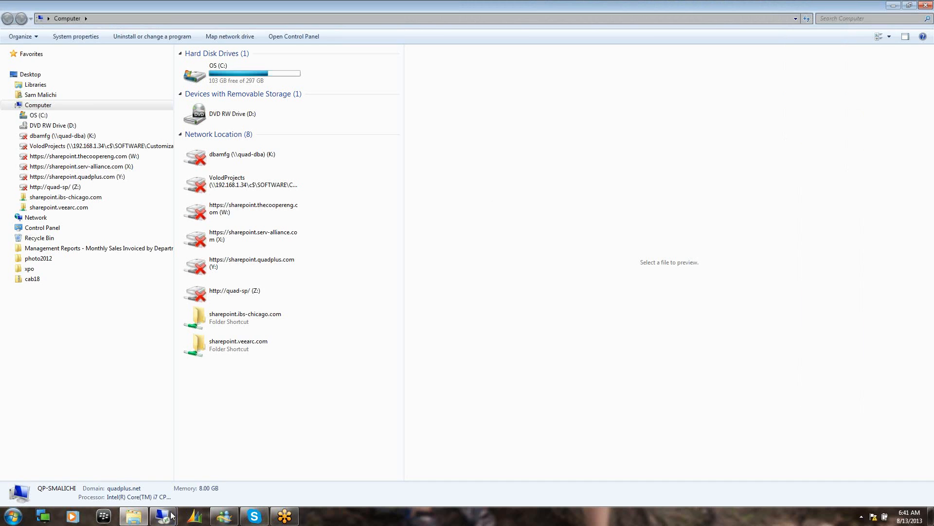
pyautogui.moveTo(166, 519)
pyautogui.click(198, 480)
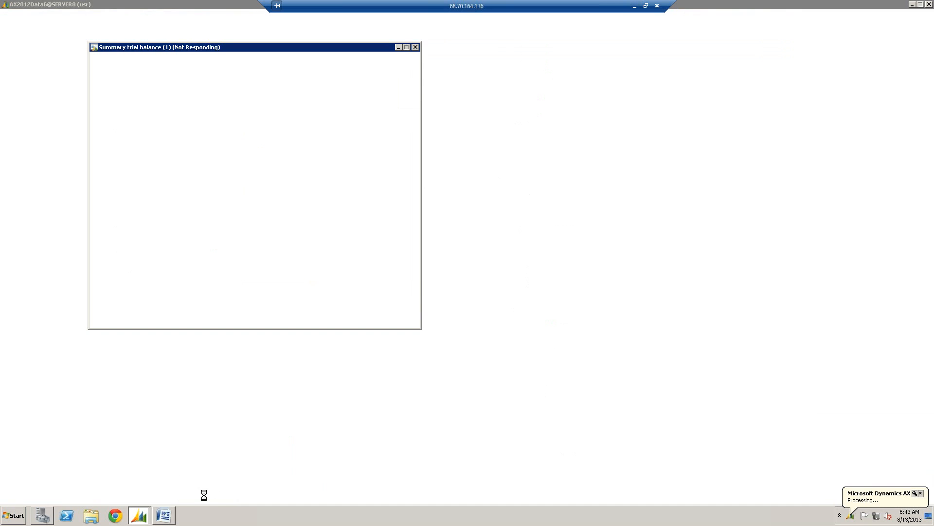
# - Switch to the Word guide and review the Trial Balance change notes on separate reports, posting layer and dimension sets
pyautogui.click(164, 515)
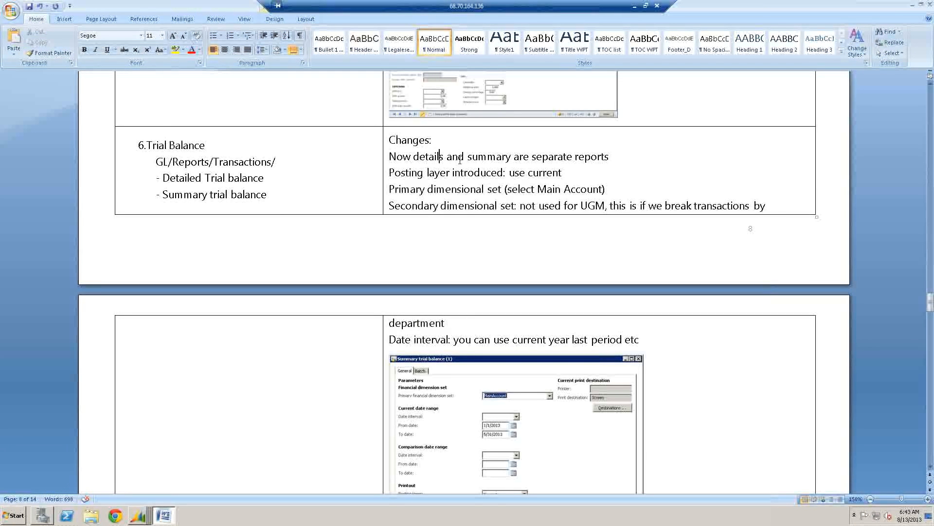
pyautogui.press('Down')
pyautogui.click(524, 174)
pyautogui.click(504, 190)
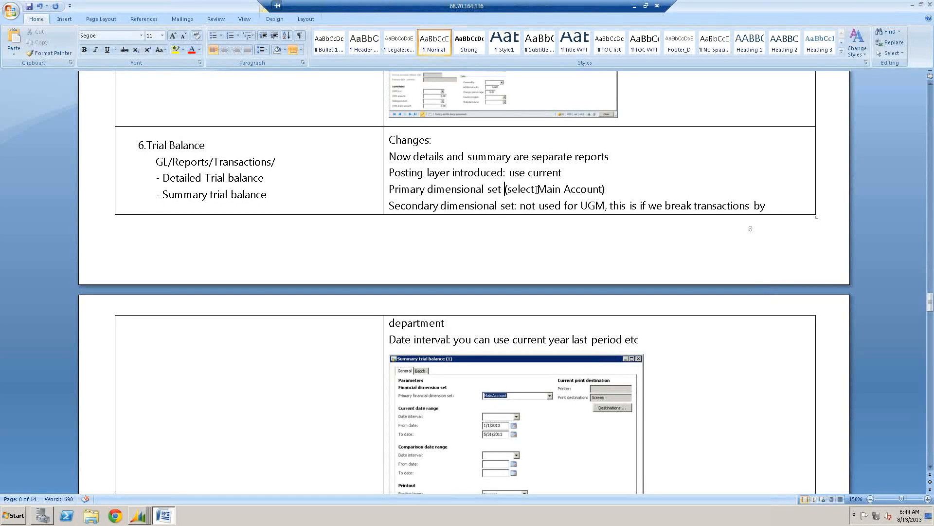
pyautogui.click(602, 189)
pyautogui.click(539, 205)
# - Rewrite the secondary dimensional set note as "will be used for CHI to separate Corporate from SN" and remove the leftover word "department"
pyautogui.moveTo(521, 206); pyautogui.dragTo(767, 207)
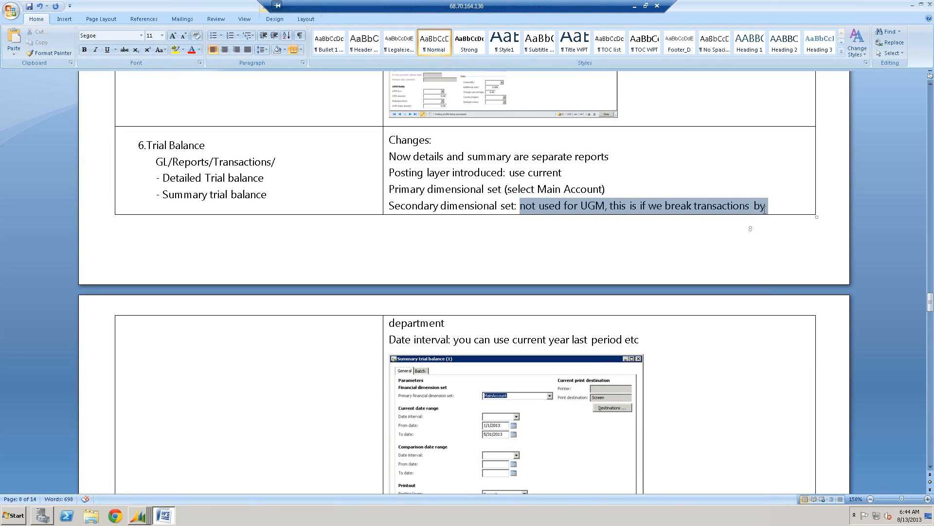
pyautogui.write('will ')
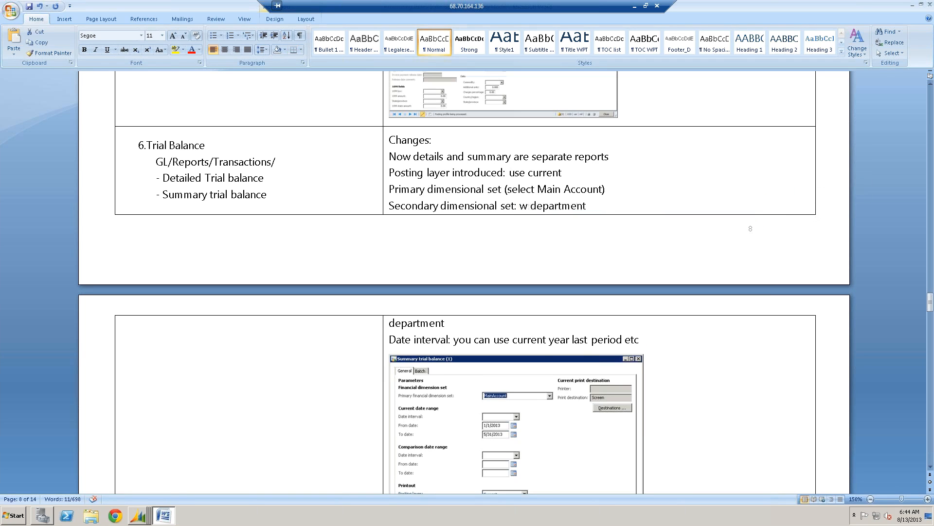
pyautogui.write('be used for CHI to separate Corporate from SN')
pyautogui.hotkey('shift', 'Down')
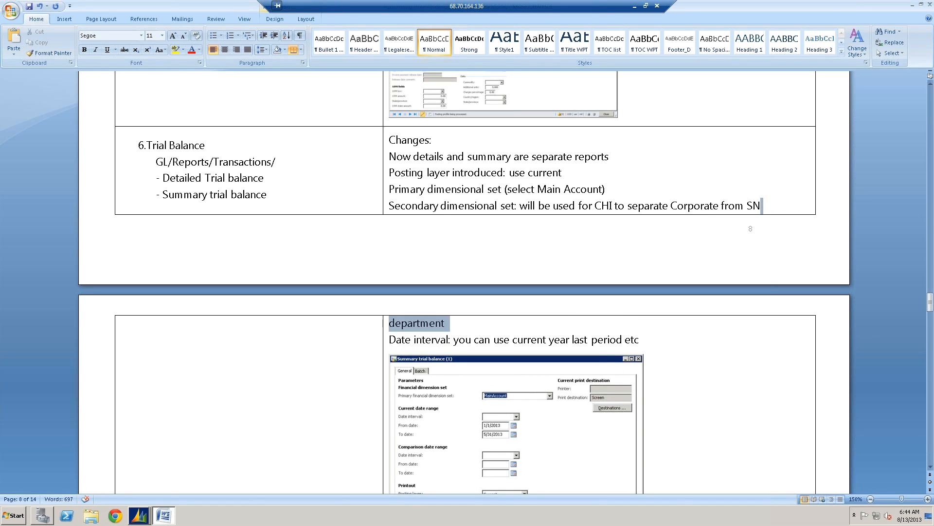
pyautogui.press('Delete')
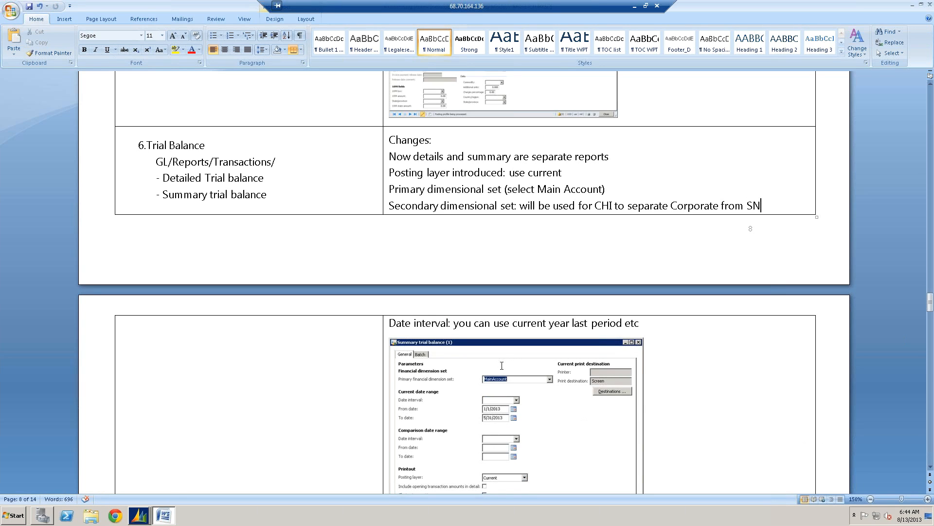
# - Switch to the finished Summary trial balance report in Dynamics AX, view its second page and return to the first
pyautogui.scroll(-5, 502, 365)
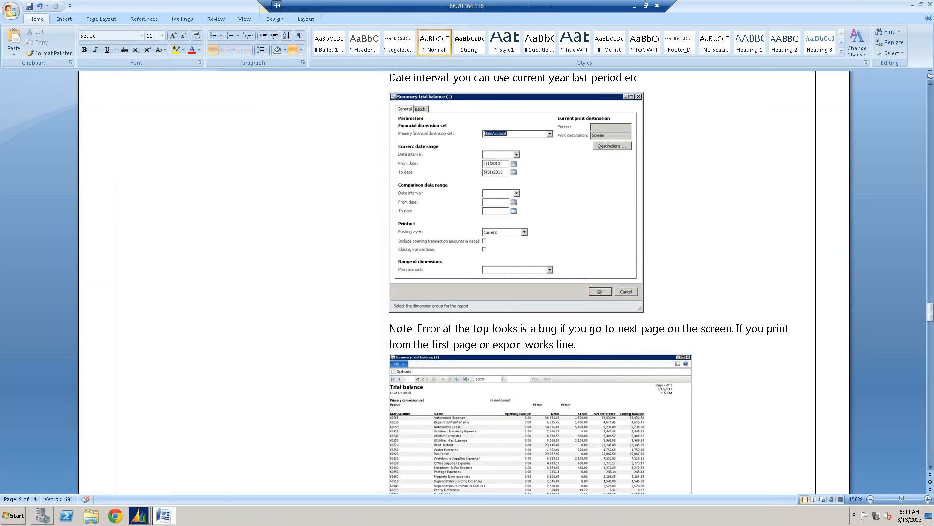
pyautogui.moveTo(139, 515)
pyautogui.click(133, 492)
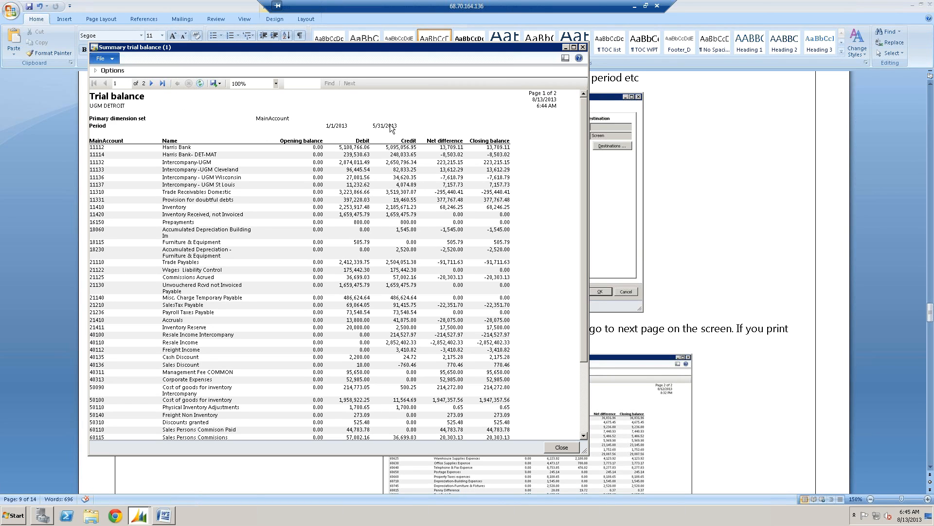
pyautogui.click(152, 83)
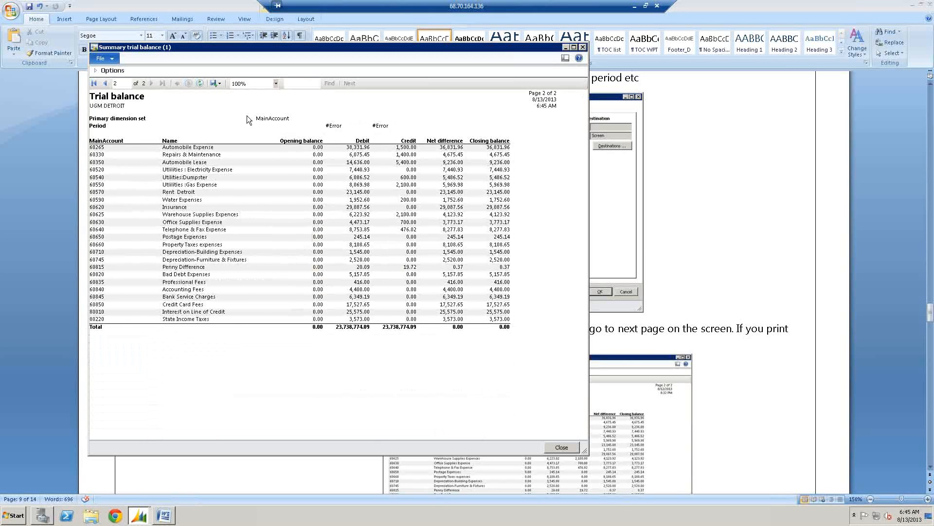
pyautogui.click(105, 83)
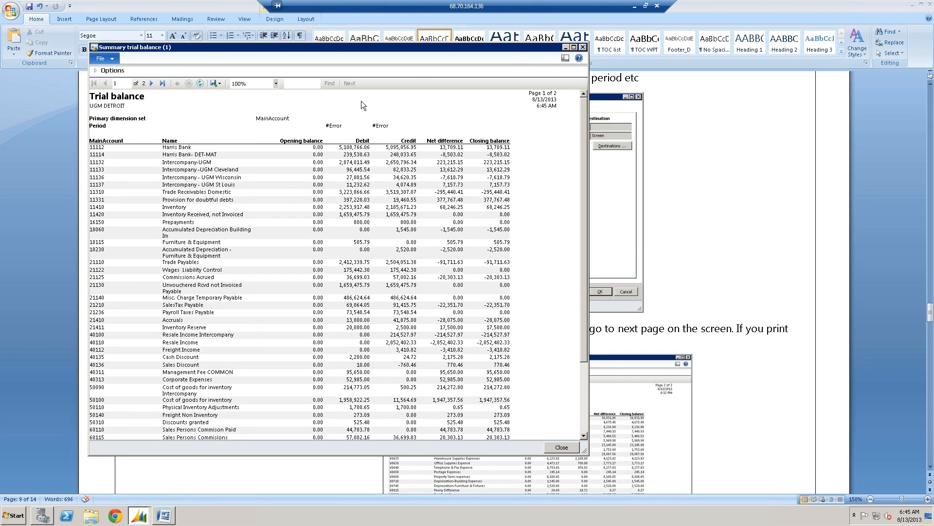
# - Set the report's comparison date range to 1/1/2013 through 4/30/2013 and rerun the summary trial balance
pyautogui.click(98, 70)
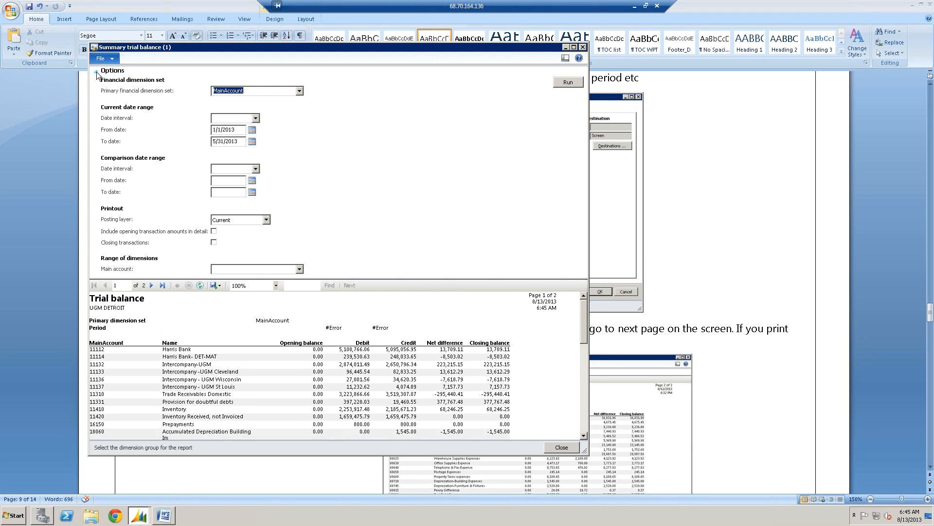
pyautogui.click(98, 70)
pyautogui.click(97, 71)
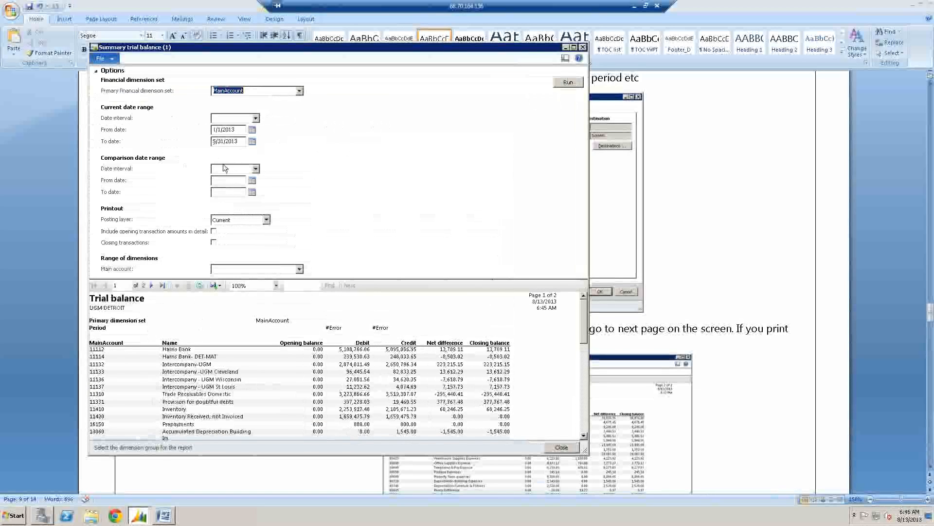
pyautogui.click(220, 181)
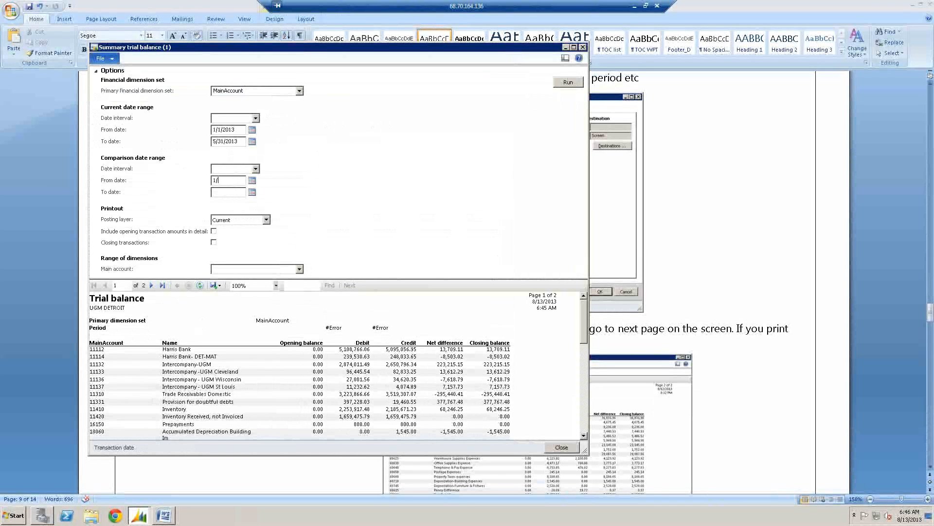
pyautogui.write('1/1')
pyautogui.write('/2013')
pyautogui.press('Tab')
pyautogui.write('4/30/13')
pyautogui.click(227, 180)
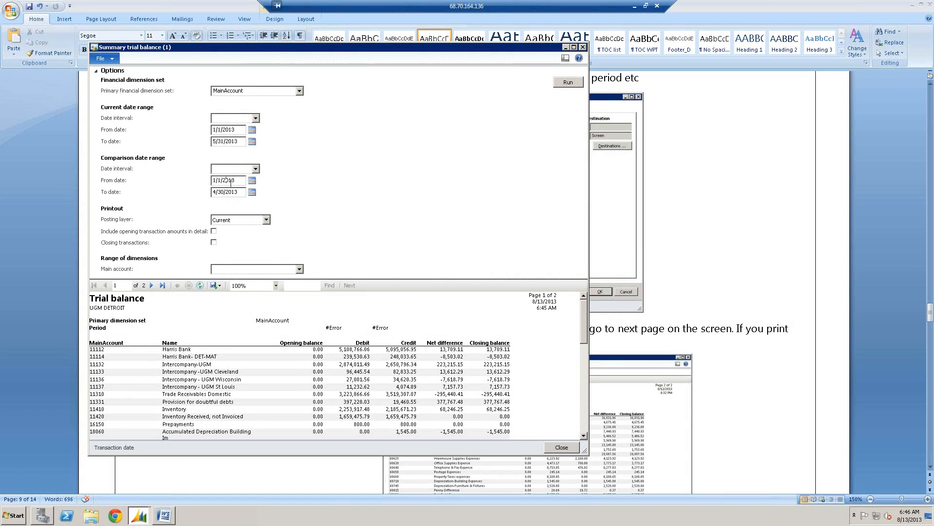
pyautogui.click(559, 86)
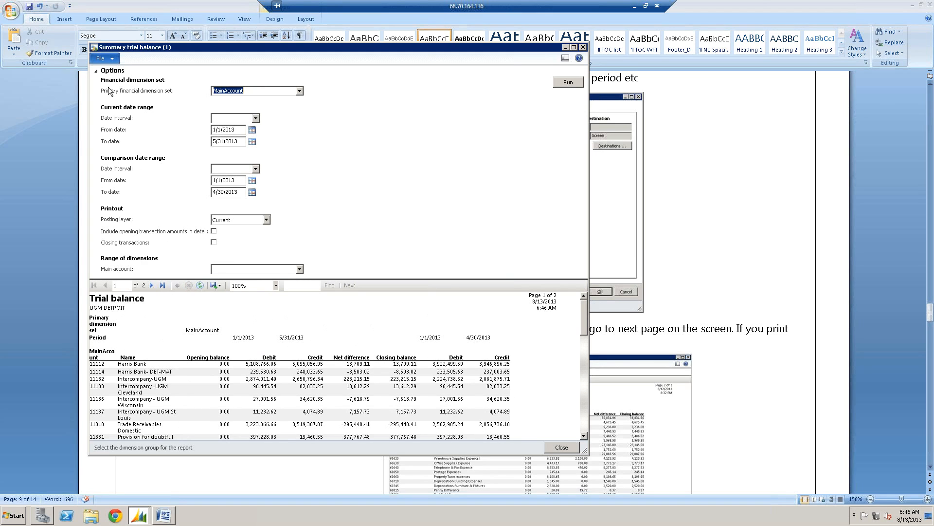
# - Examine both pages of the comparison trial balance with the options collapsed, and expand the options again
pyautogui.click(96, 71)
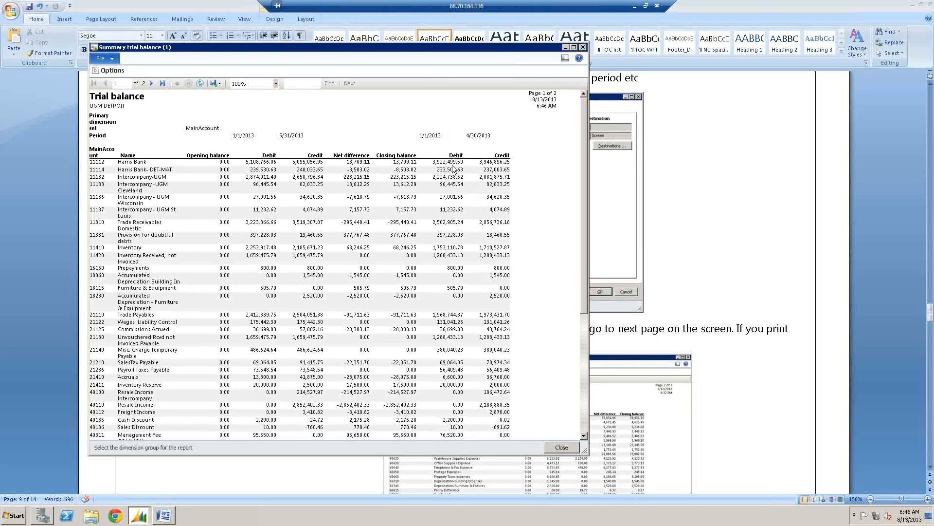
pyautogui.click(151, 83)
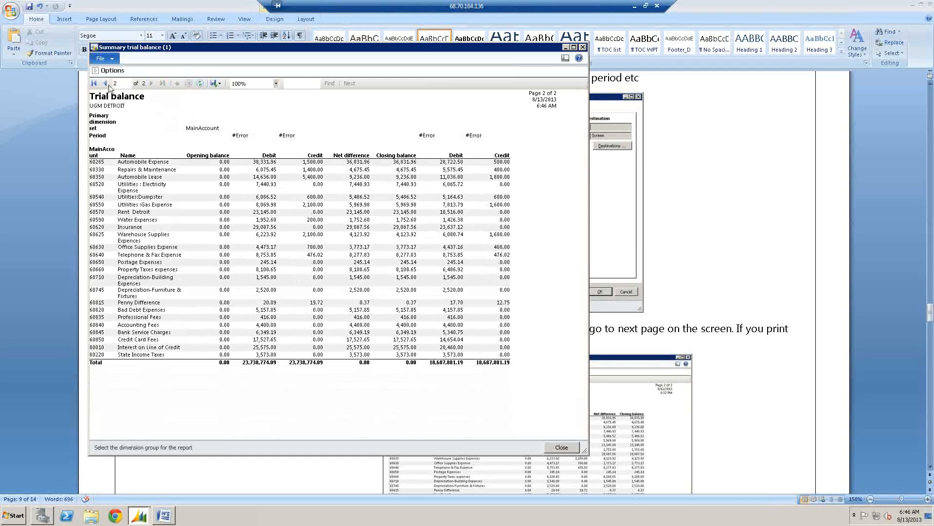
pyautogui.click(105, 83)
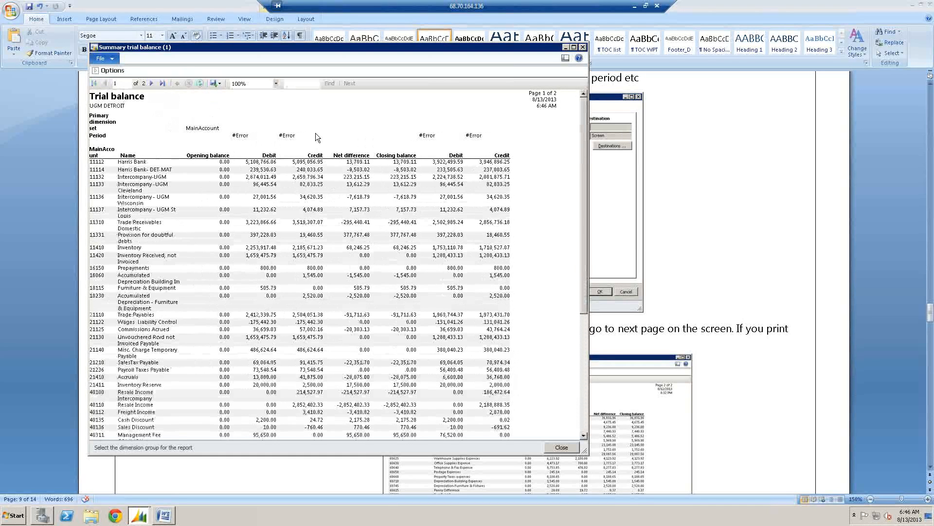
pyautogui.click(109, 71)
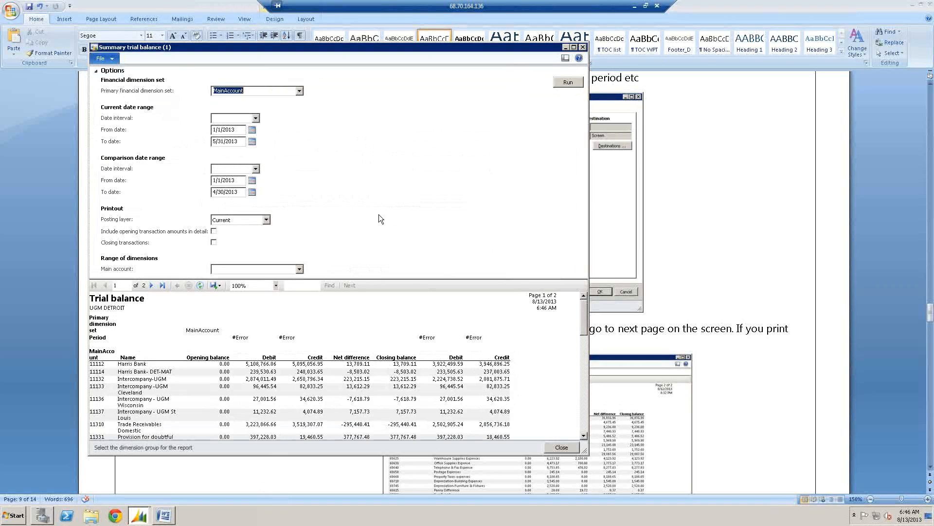
# - Switch to the Word guide and check its notes around the Trial Balance section
pyautogui.click(165, 517)
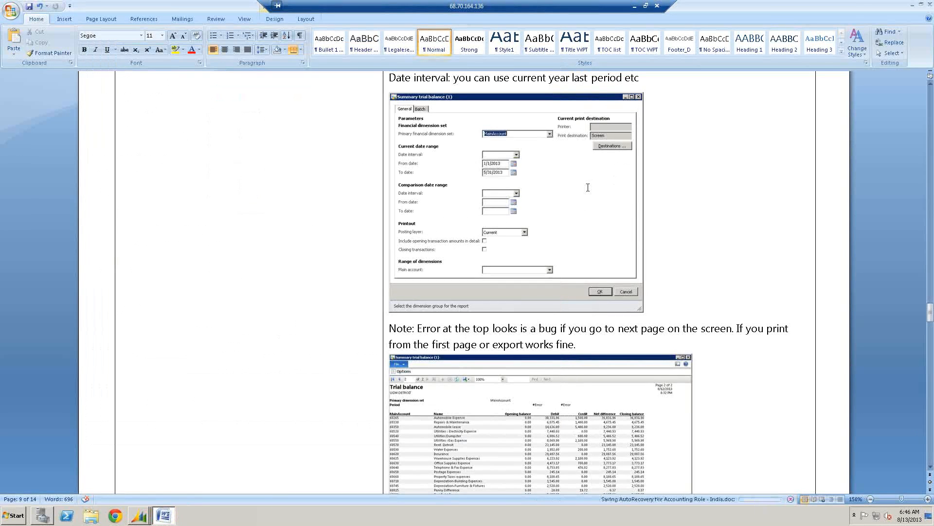
pyautogui.scroll(1, 578, 210)
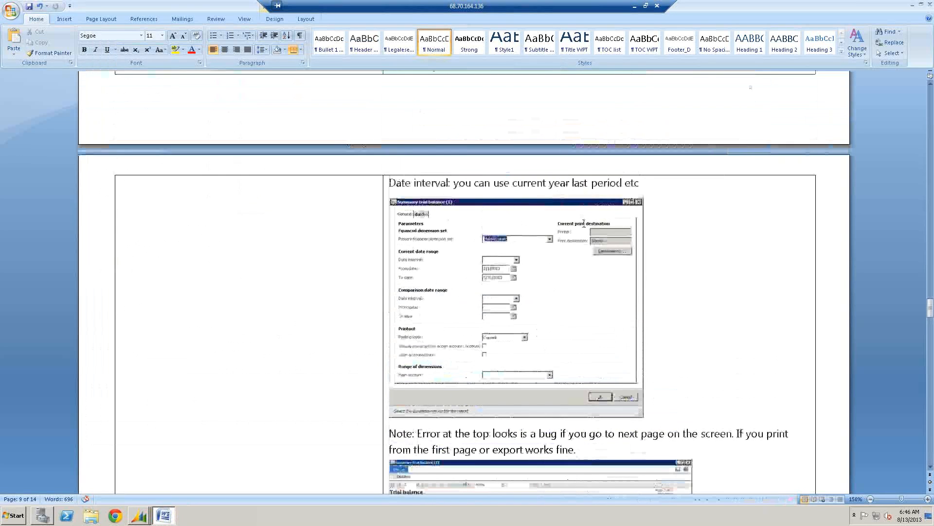
pyautogui.scroll(8, 579, 210)
pyautogui.scroll(3, 584, 223)
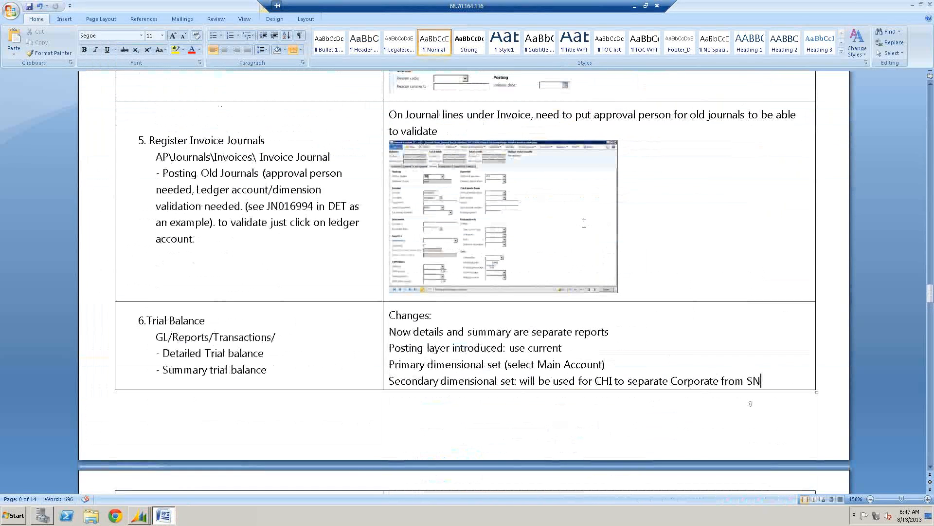
pyautogui.scroll(-3, 584, 224)
pyautogui.scroll(-3, 584, 224)
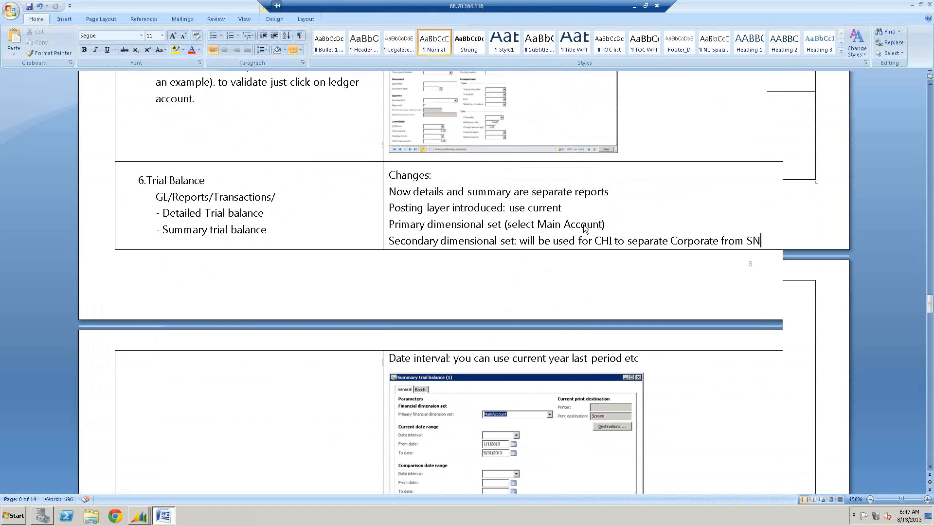
# - Return to the Summary trial balance report in Dynamics AX and close it
pyautogui.moveTo(141, 517)
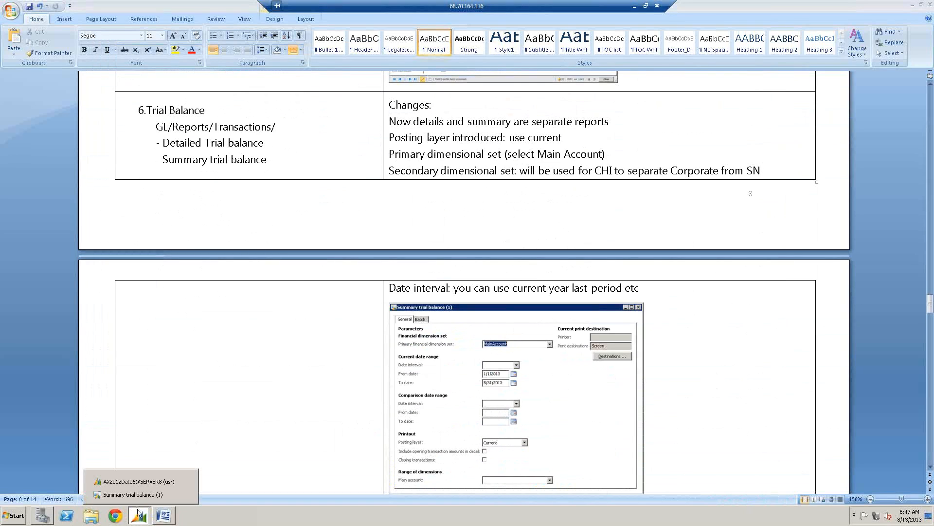
pyautogui.click(145, 495)
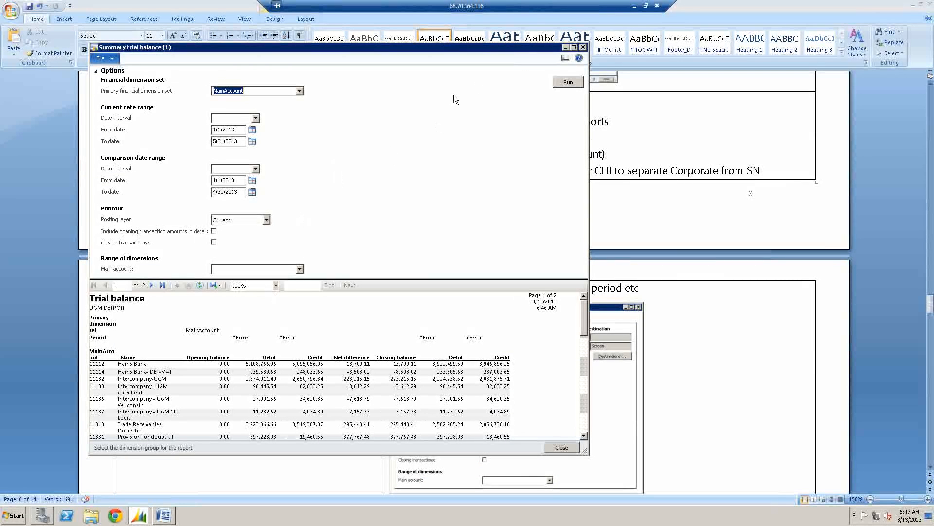
pyautogui.click(582, 48)
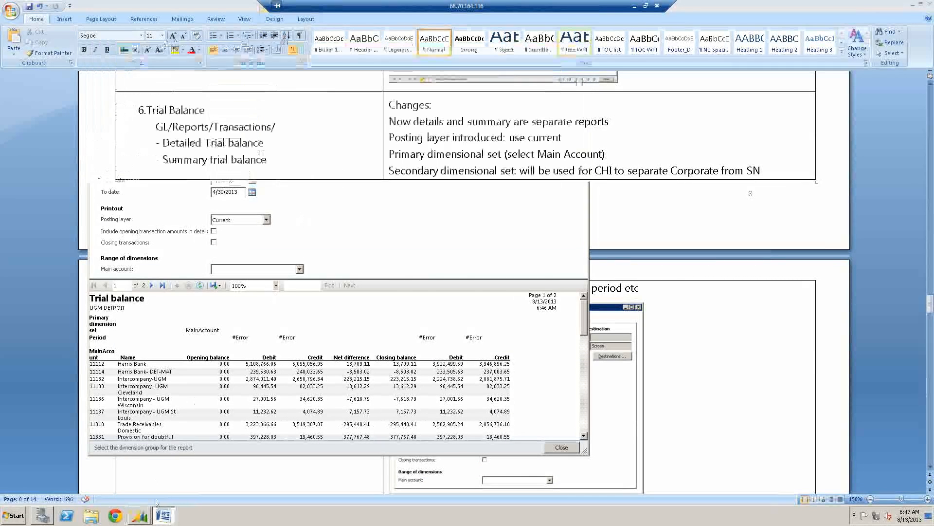
# - Open the Detailed trial balance report in General ledger, inspect the posting type criteria in its query, and cancel the query
pyautogui.click(141, 515)
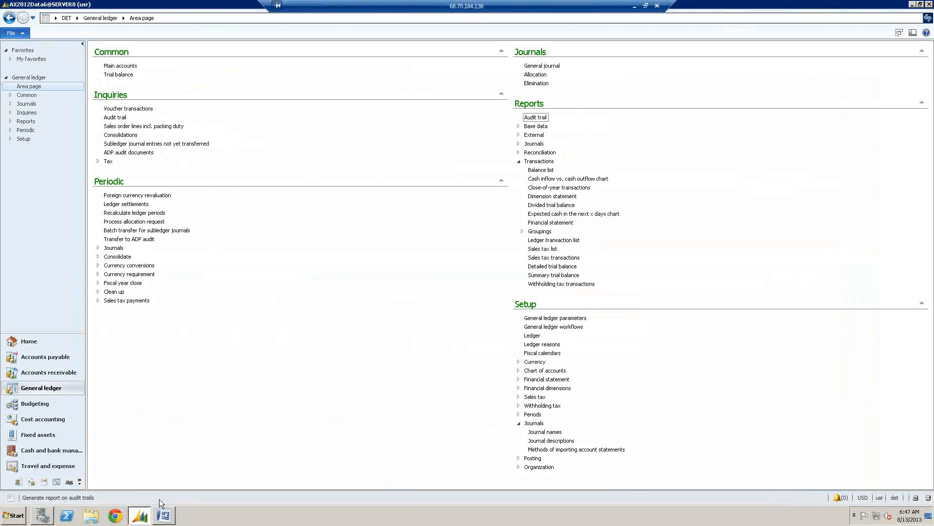
pyautogui.click(562, 268)
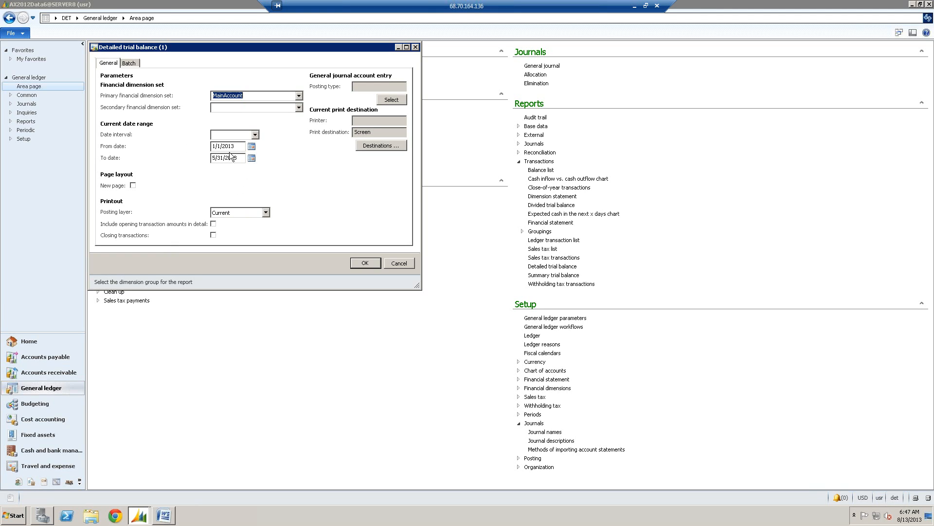
pyautogui.click(393, 104)
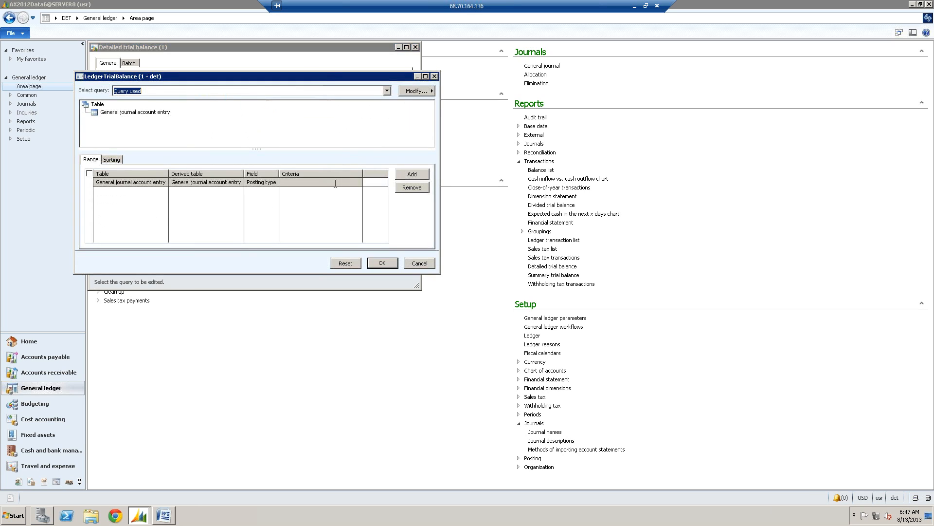
pyautogui.click(315, 183)
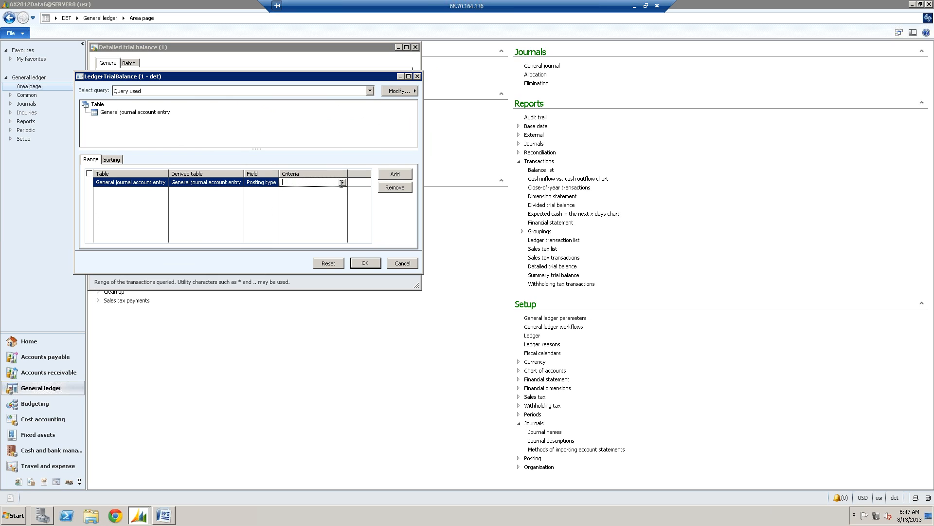
pyautogui.click(342, 183)
pyautogui.click(308, 184)
pyautogui.click(402, 263)
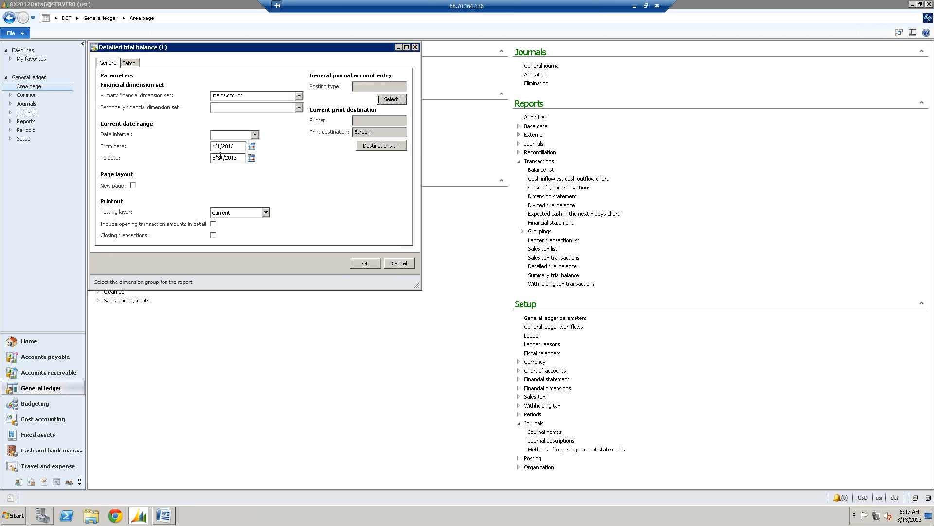
# - Reopen the detailed report's query and try to add a range line next to the posting type criterion
pyautogui.click(384, 99)
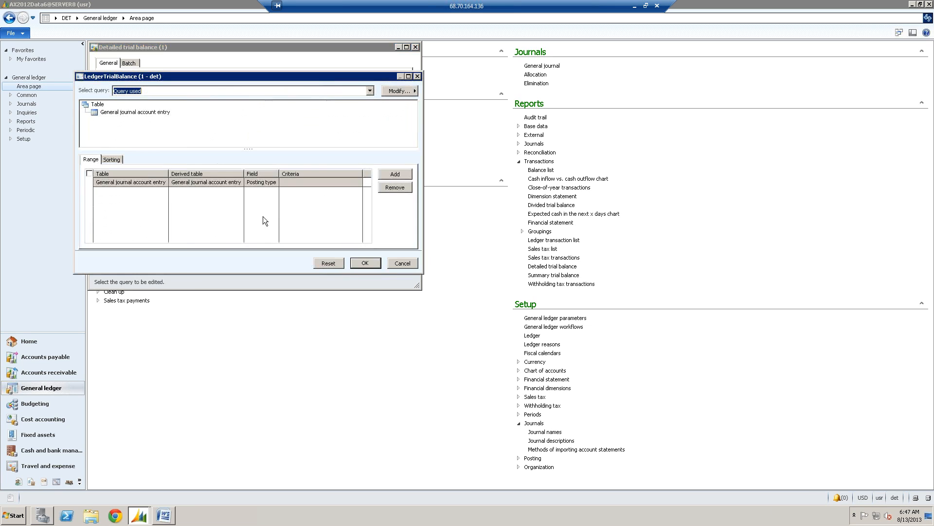
pyautogui.click(205, 183)
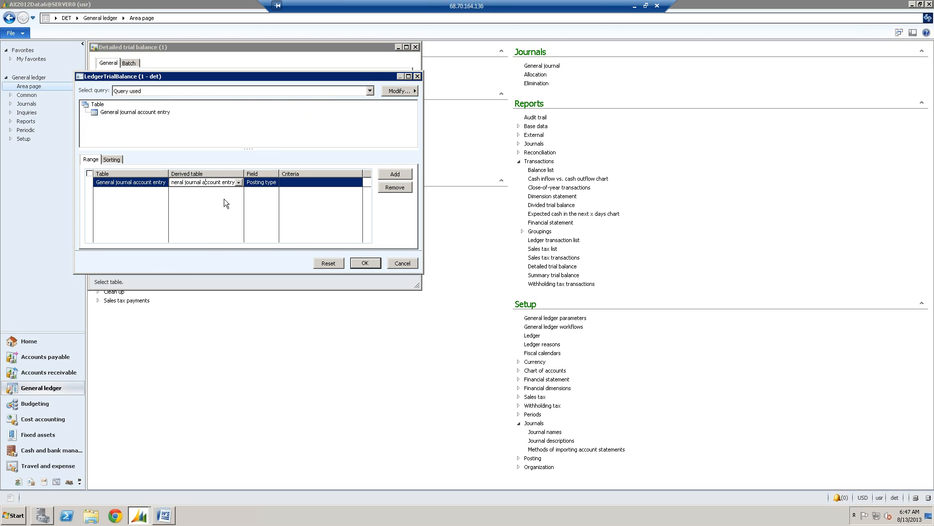
pyautogui.hotkey('ctrl', 'n')
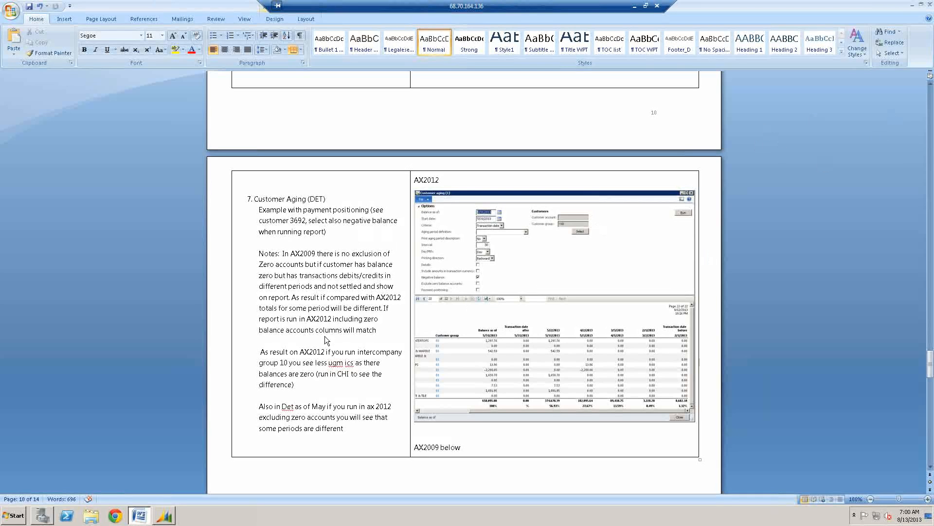
# - Zoom the Word guide to 170% and bring up the Customer Aging (DET) section
pyautogui.click(928, 499)
pyautogui.click(927, 499)
pyautogui.click(928, 499)
pyautogui.click(928, 499)
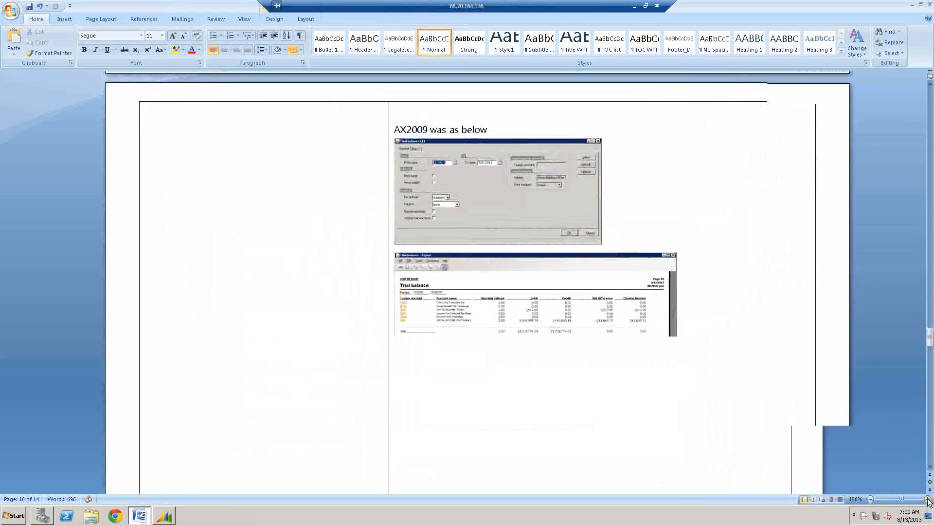
pyautogui.click(927, 499)
pyautogui.click(927, 499)
pyautogui.click(927, 499)
pyautogui.scroll(-3, 624, 315)
pyautogui.scroll(-10, 625, 315)
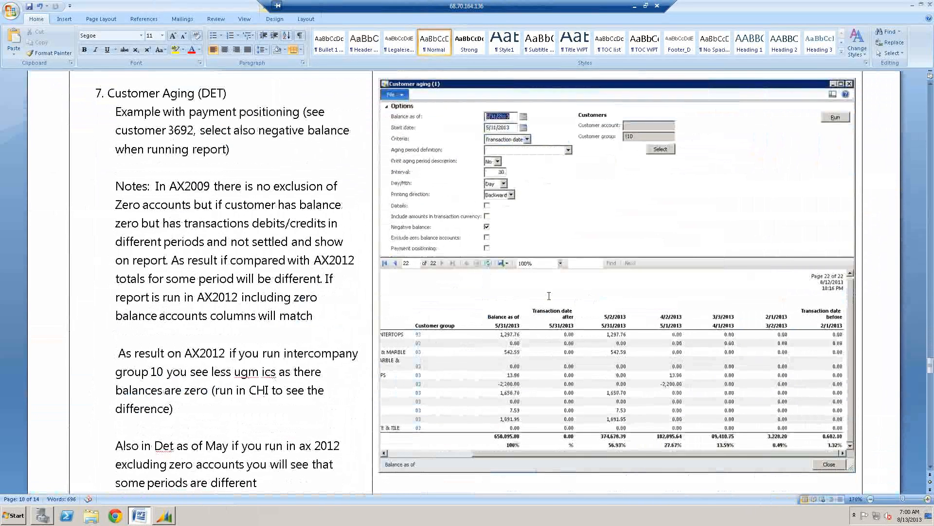
# - Switch to Dynamics AX and open the Customer aging report from the Accounts receivable status reports
pyautogui.scroll(1, 473, 279)
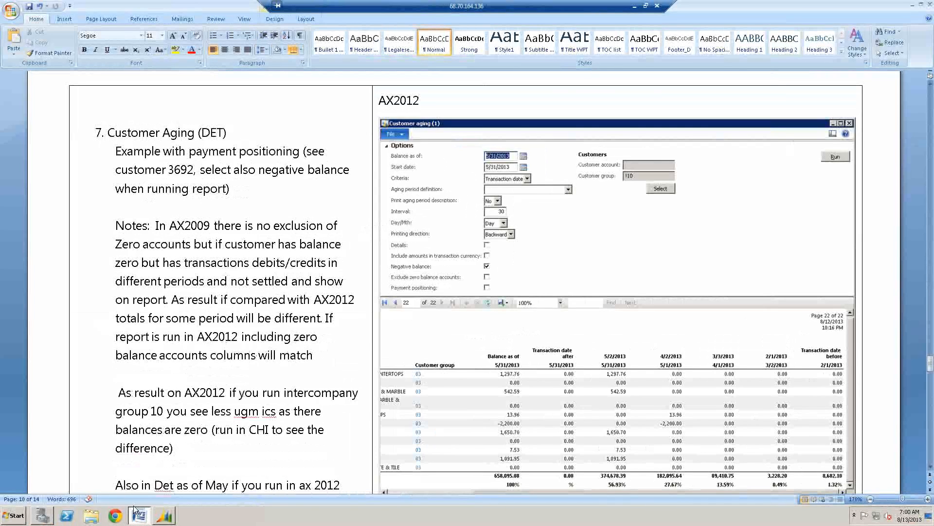
pyautogui.click(165, 516)
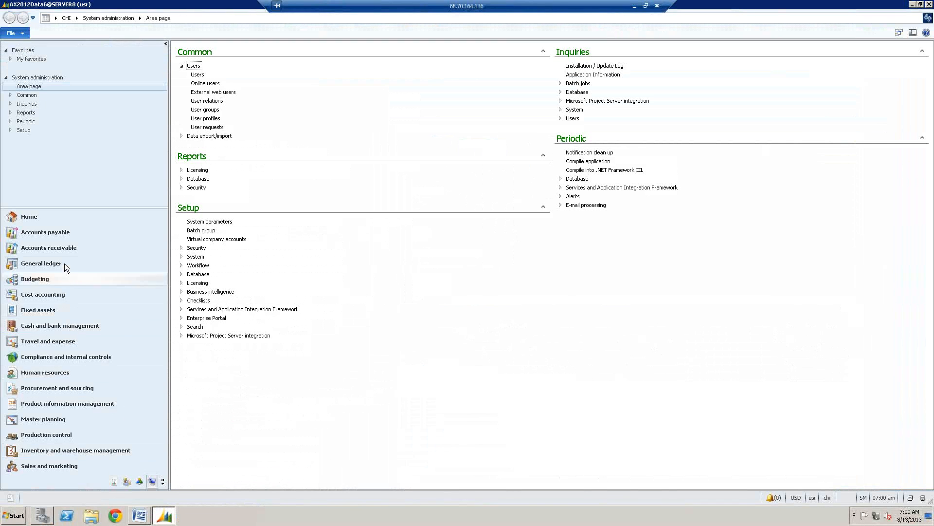
pyautogui.click(63, 250)
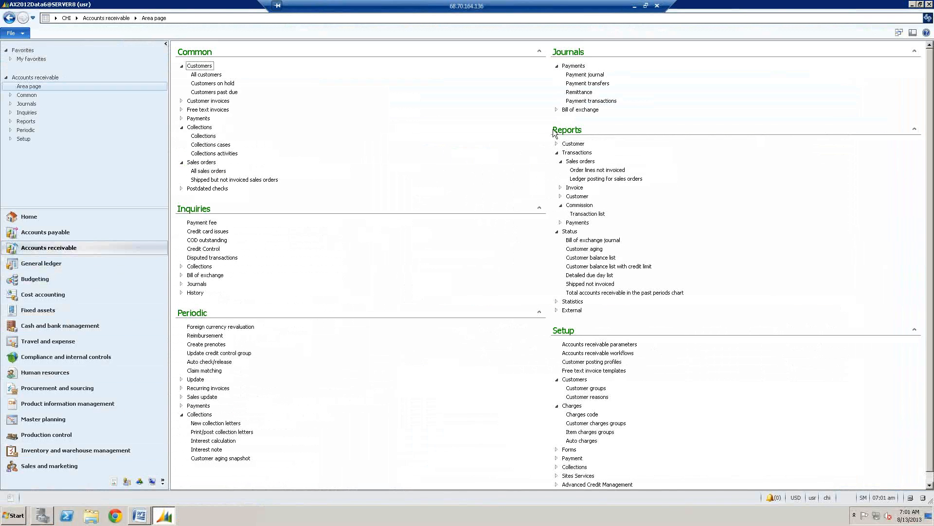
pyautogui.click(556, 154)
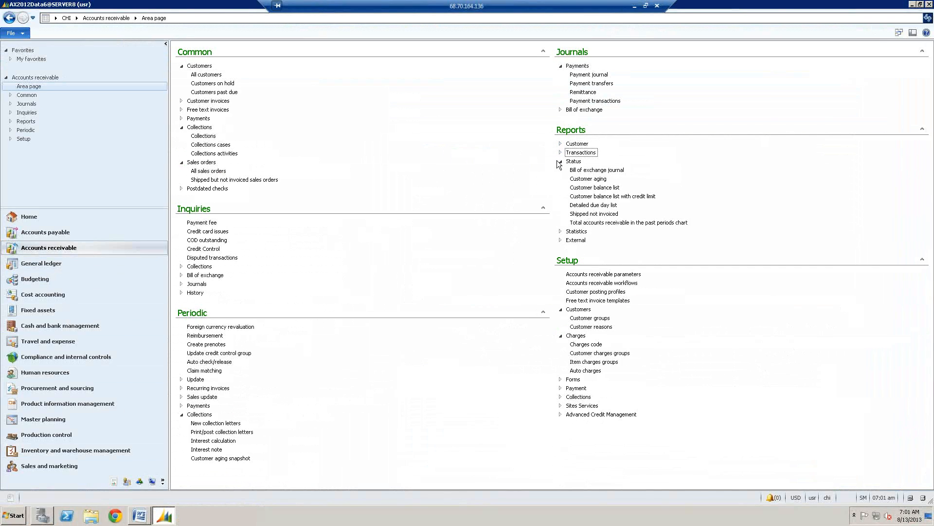
pyautogui.click(556, 160)
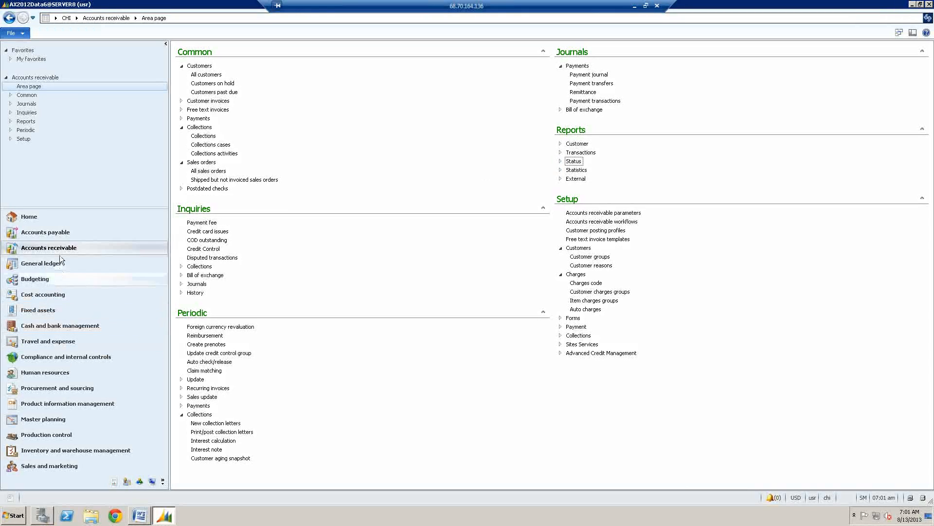
pyautogui.click(78, 248)
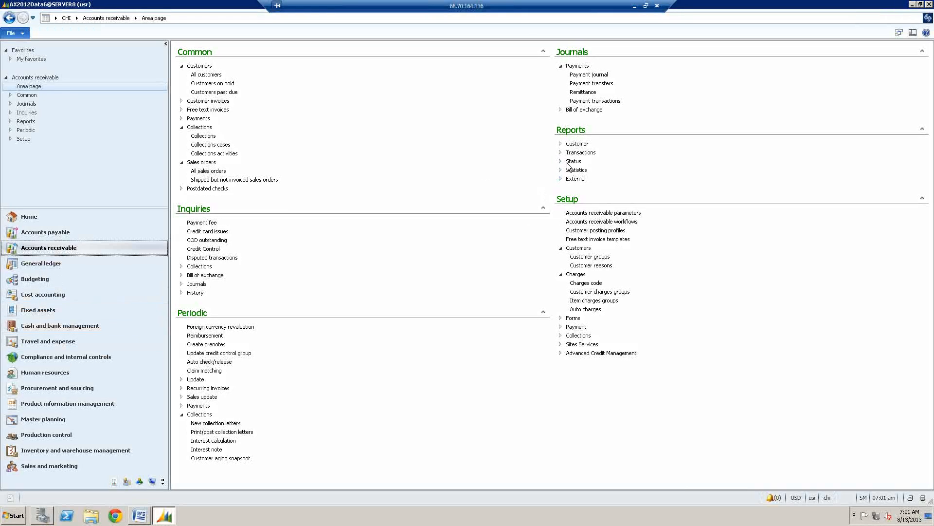
pyautogui.click(561, 161)
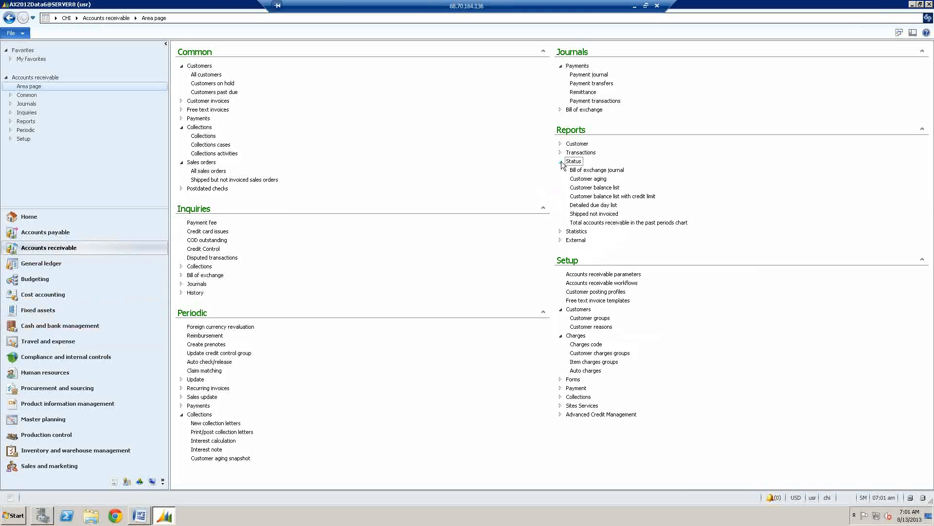
pyautogui.click(595, 180)
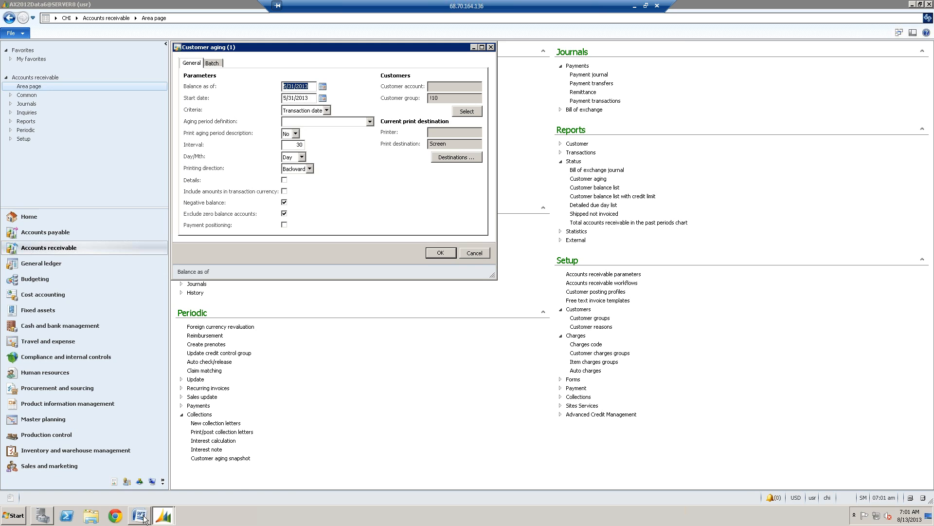
# - Check the Word guide's customer aging notes, return to the Customer aging parameters and turn off Exclude zero balance accounts
pyautogui.moveTo(145, 517)
pyautogui.click(146, 523)
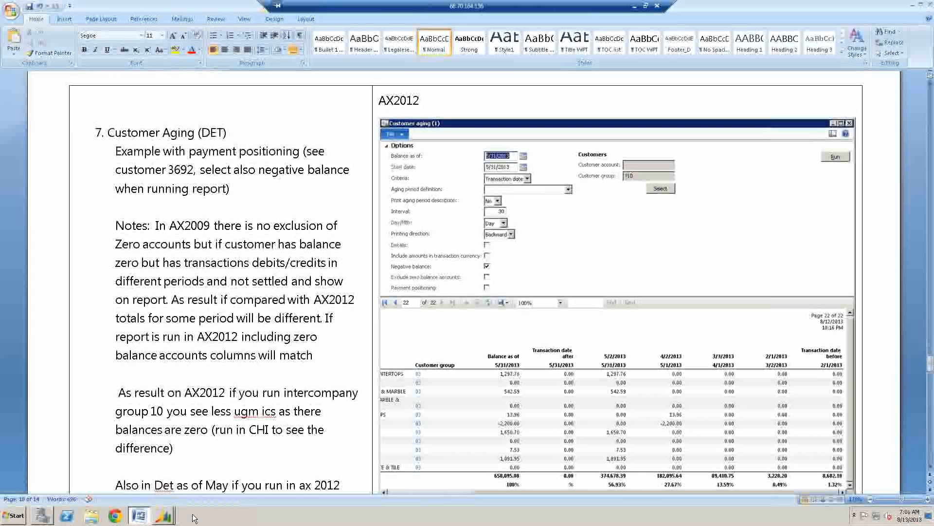
pyautogui.moveTo(166, 513)
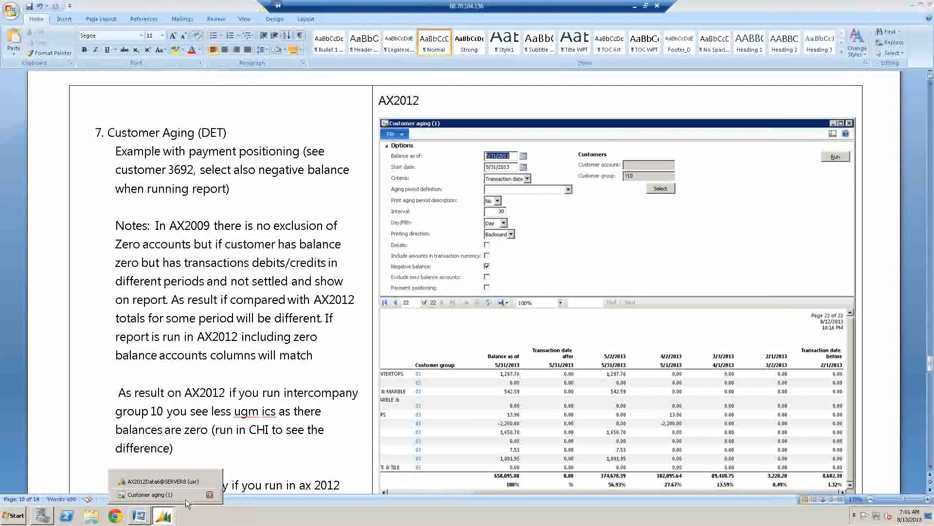
pyautogui.click(186, 495)
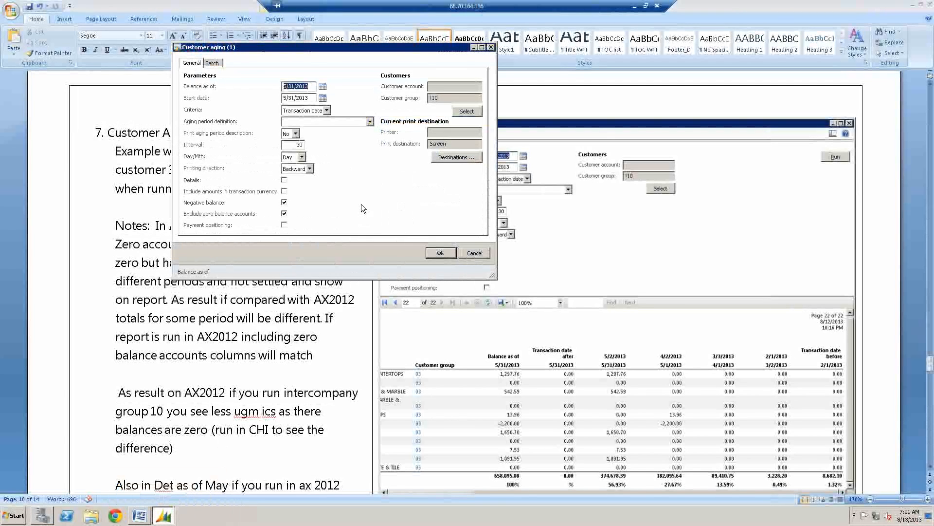
pyautogui.click(283, 214)
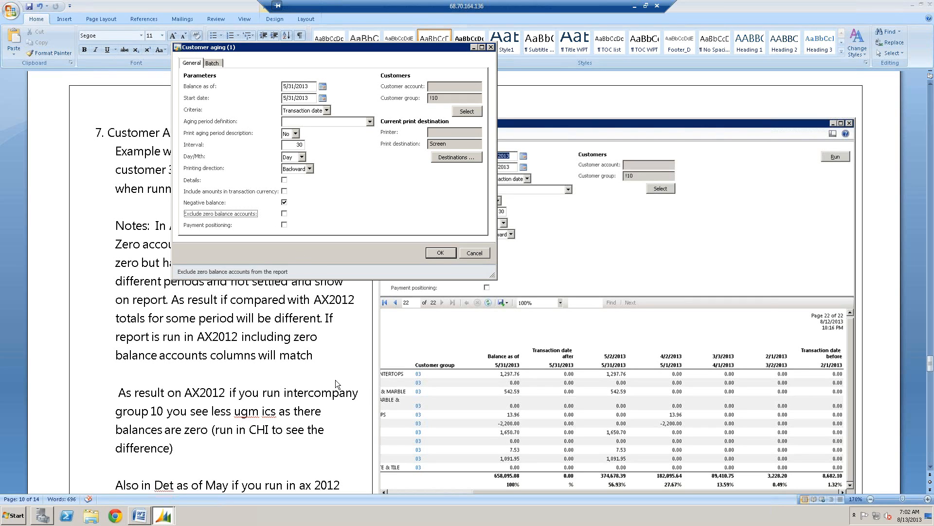
# - Review the AX2012 and AX2009 customer aging parameters and report totals in the Word guide
pyautogui.click(365, 305)
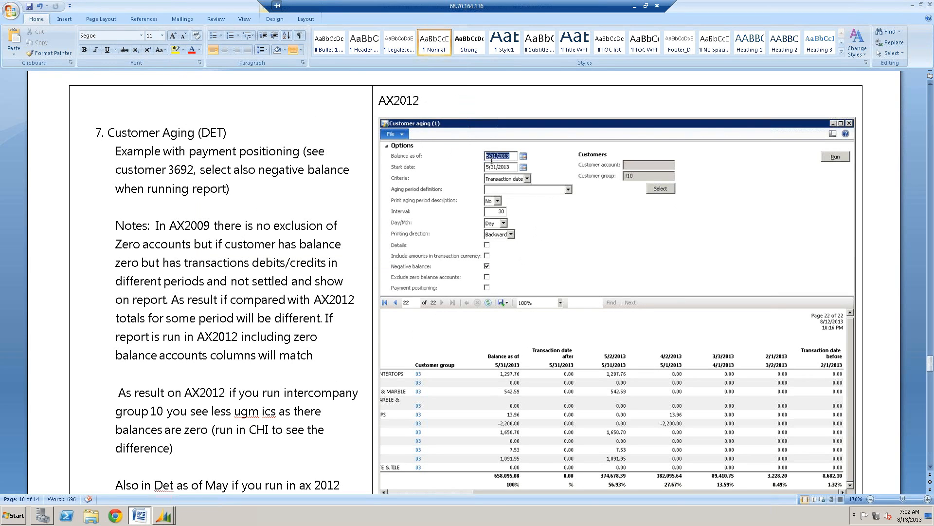
pyautogui.scroll(-3, 612, 376)
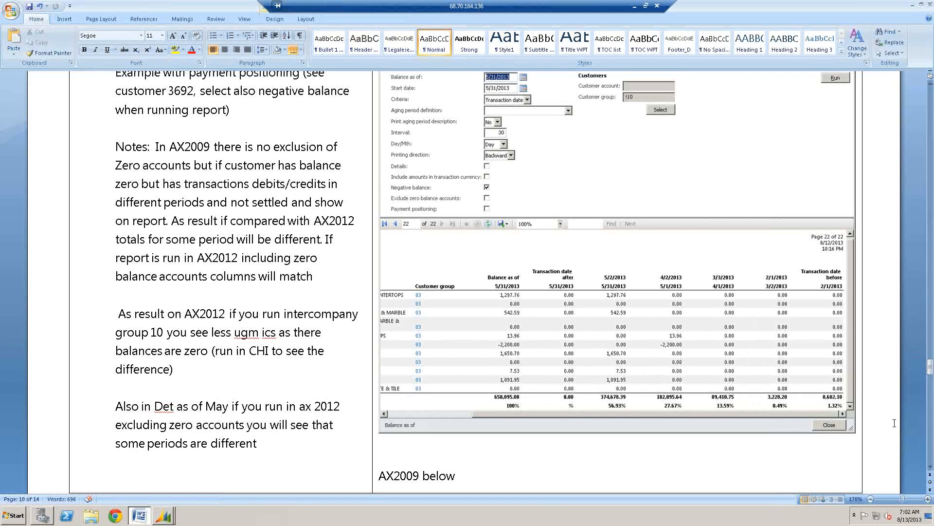
pyautogui.scroll(-10, 206, 380)
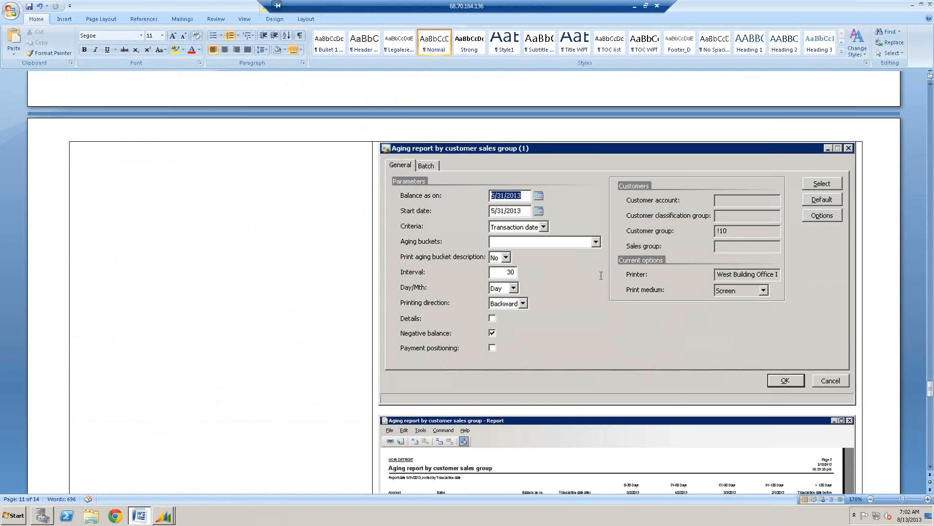
pyautogui.scroll(-4, 584, 263)
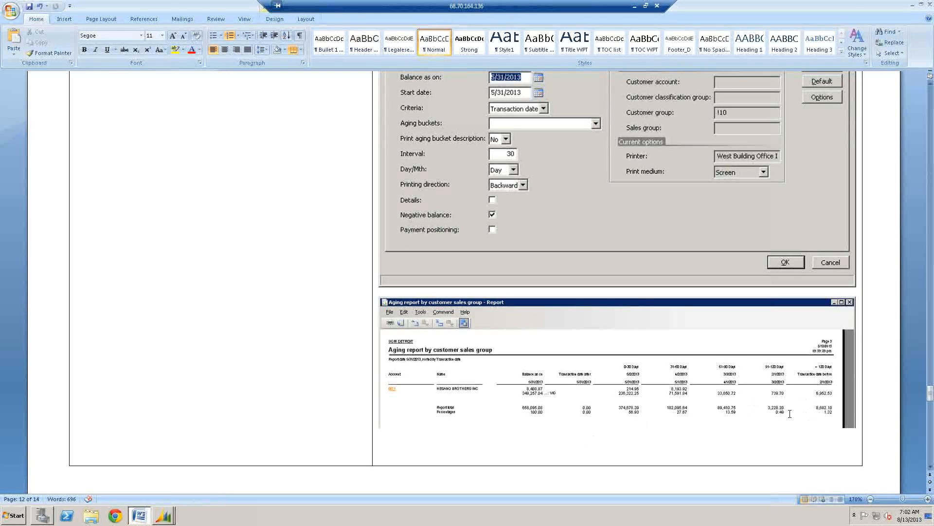
# - Return to the Customer aging parameters, turn on Exclude zero balance accounts, and run the report for company CHI
pyautogui.moveTo(163, 516)
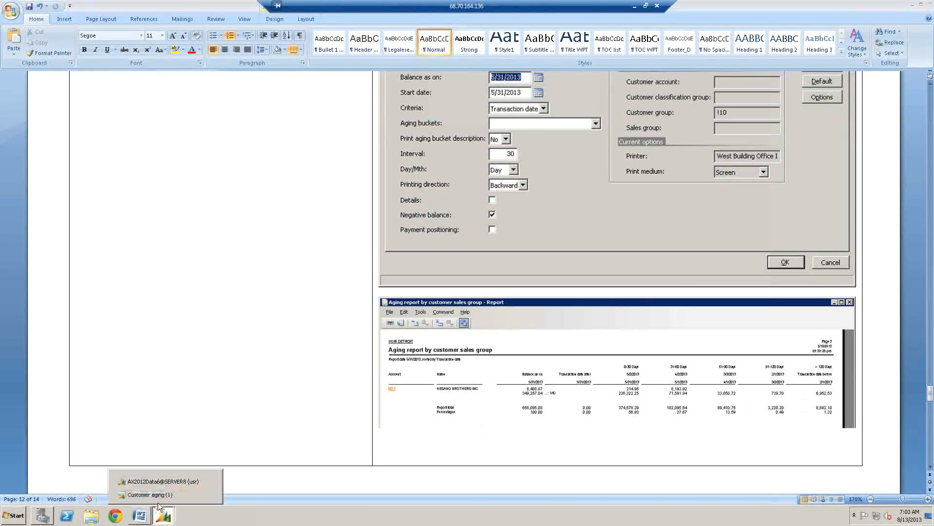
pyautogui.click(153, 494)
pyautogui.click(224, 214)
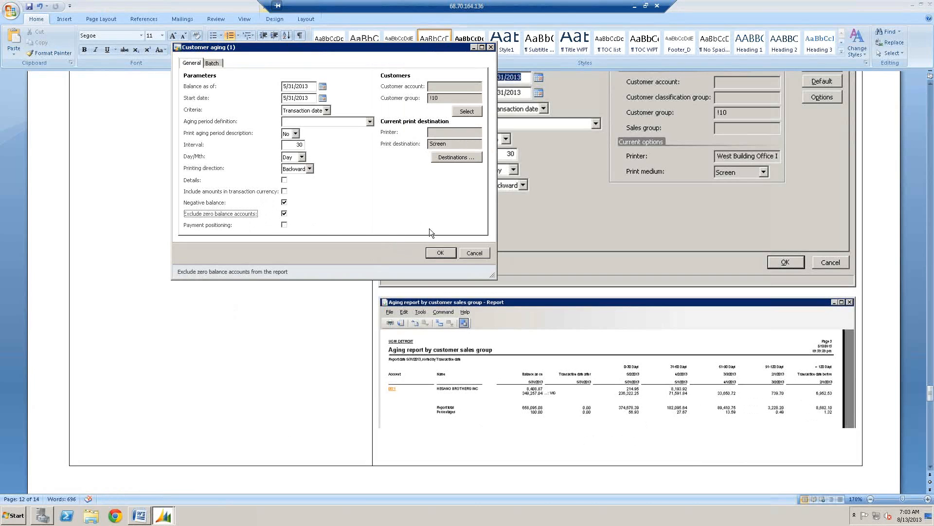
pyautogui.click(440, 253)
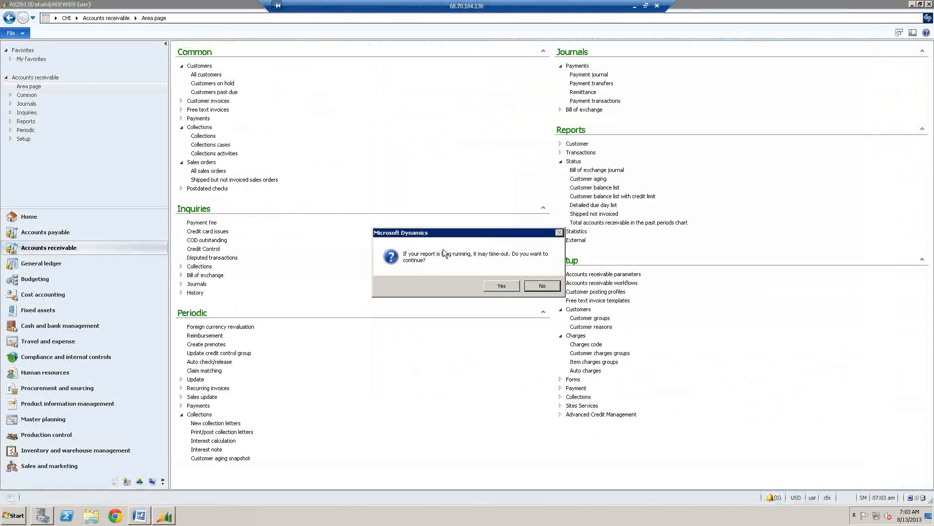
pyautogui.click(499, 290)
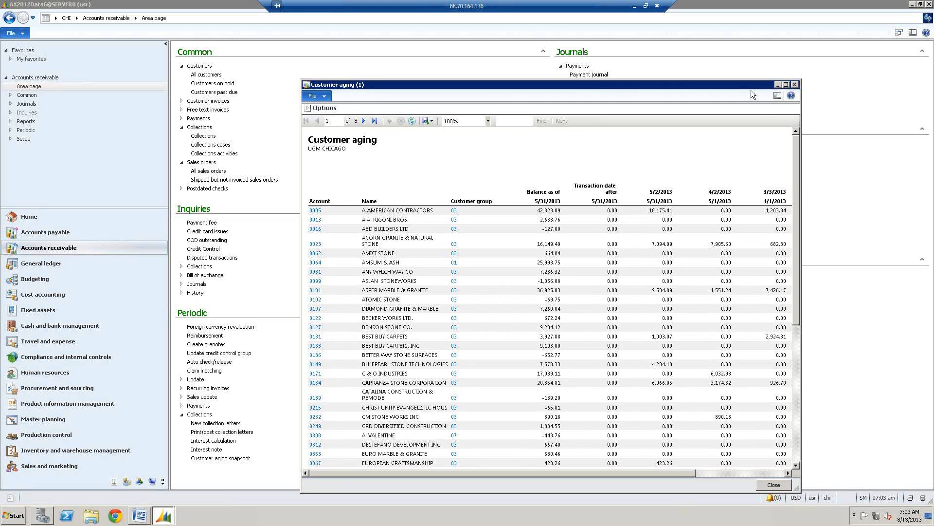
# - Examine the grand totals across all aging columns on the last page of the CHI report and close it
pyautogui.moveTo(733, 87); pyautogui.dragTo(690, 83)
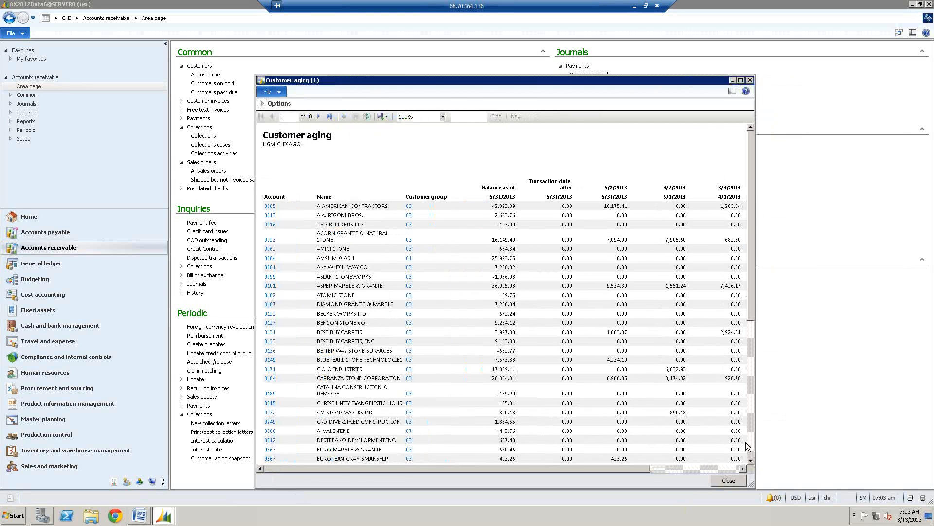
pyautogui.click(331, 116)
pyautogui.scroll(-1, 752, 455)
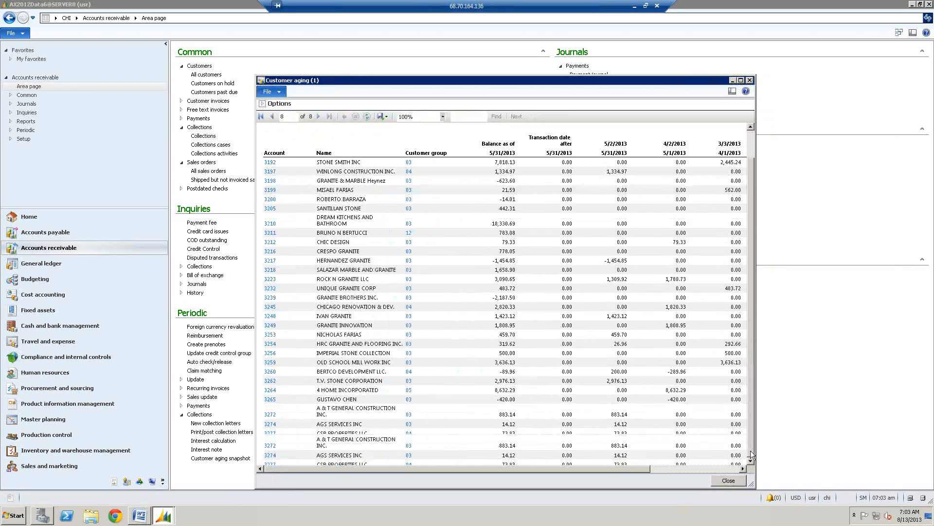
pyautogui.click(743, 468)
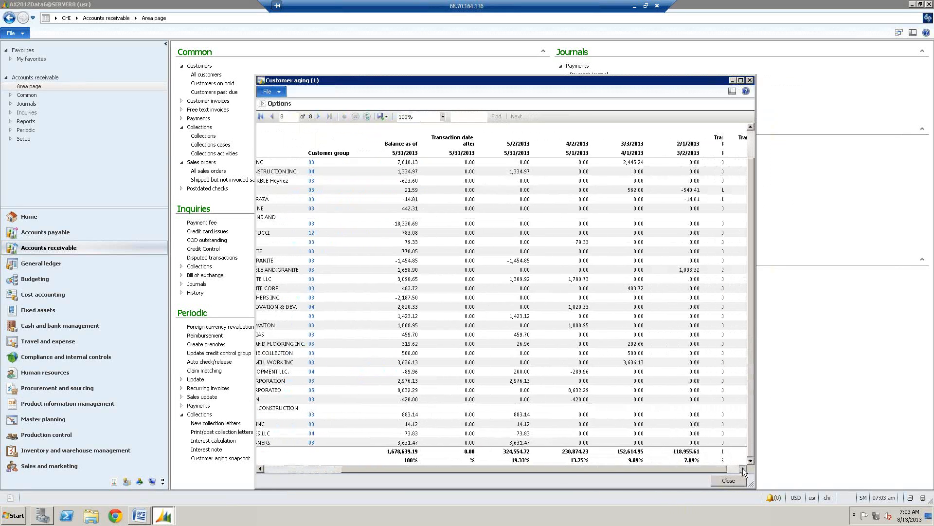
pyautogui.click(743, 468)
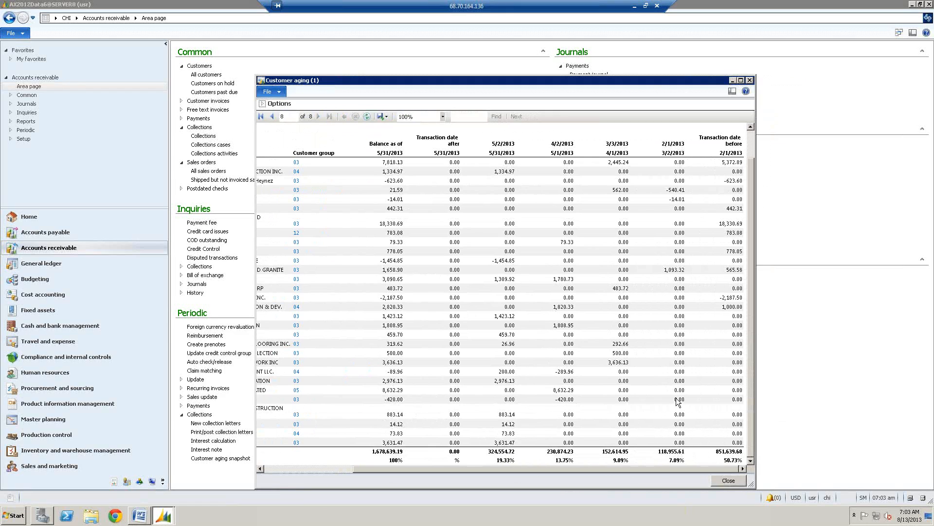
pyautogui.click(749, 79)
# - Switch the current company to DET
pyautogui.click(826, 498)
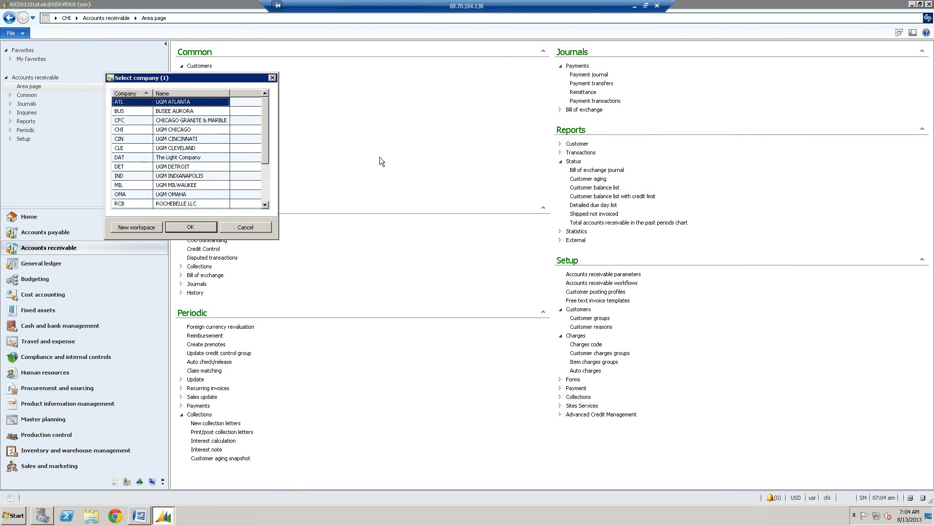
pyautogui.click(127, 166)
pyautogui.click(197, 227)
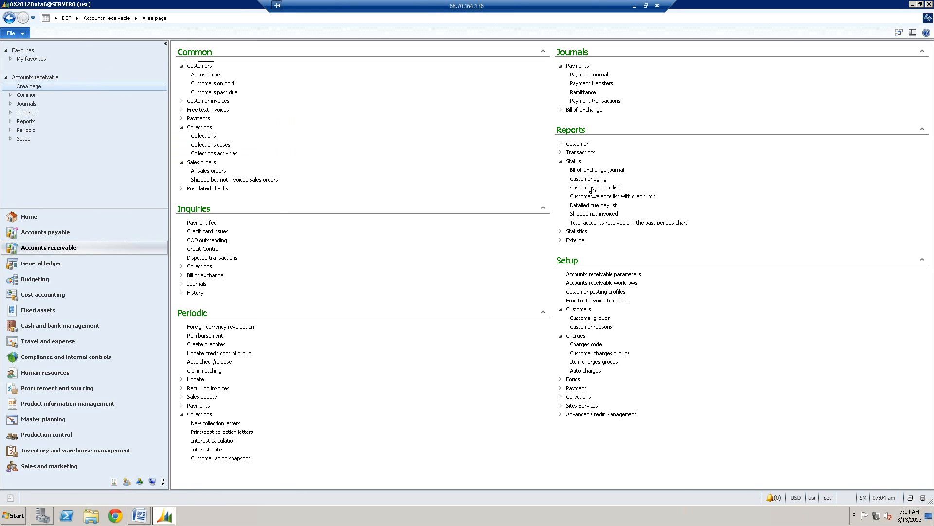
# - Run the Customer aging report with Exclude zero balance accounts turned on, and show all columns of its last page
pyautogui.click(589, 179)
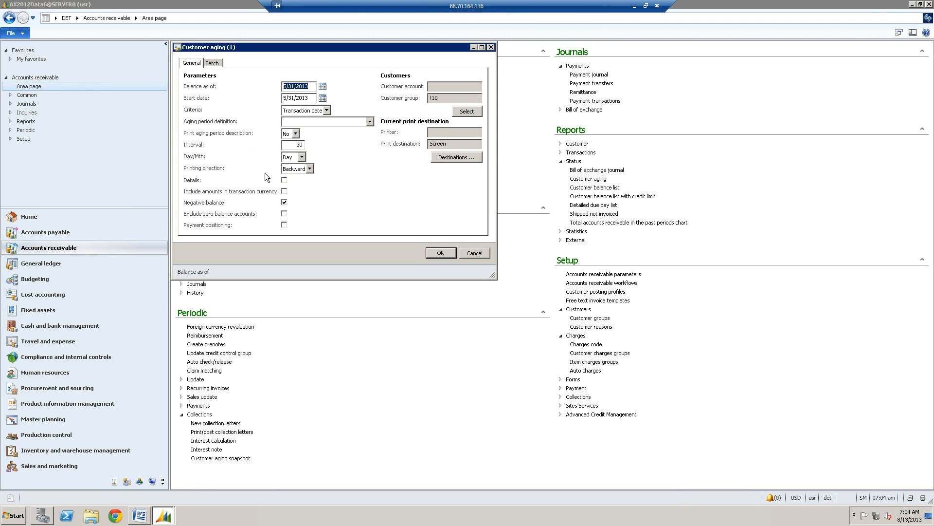
pyautogui.click(285, 213)
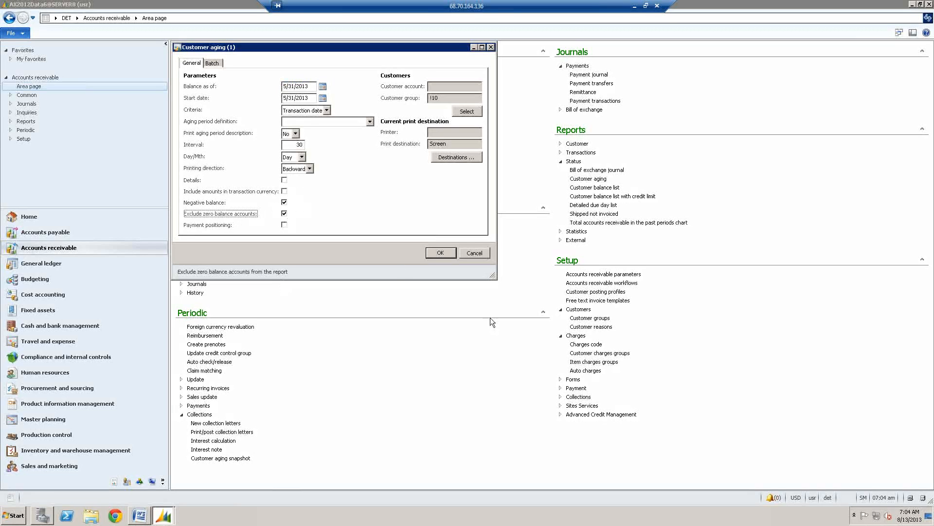
pyautogui.click(440, 250)
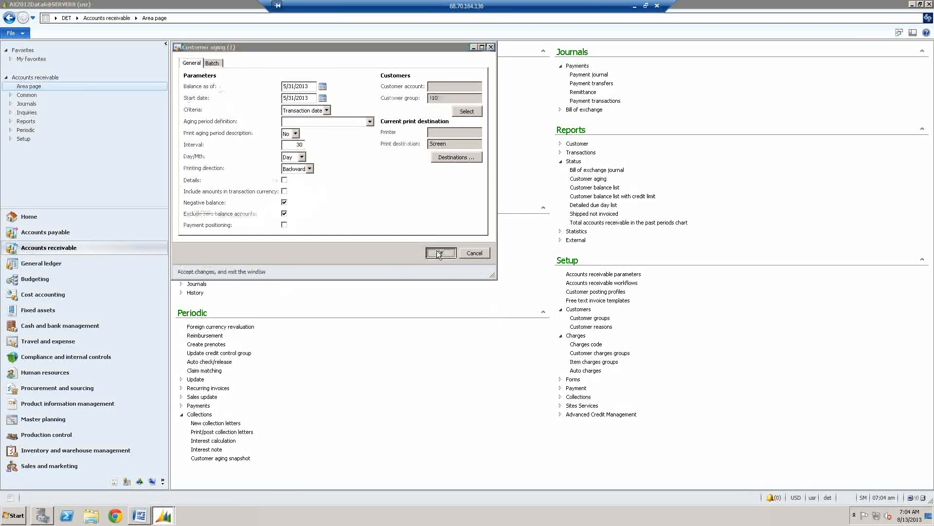
pyautogui.click(492, 286)
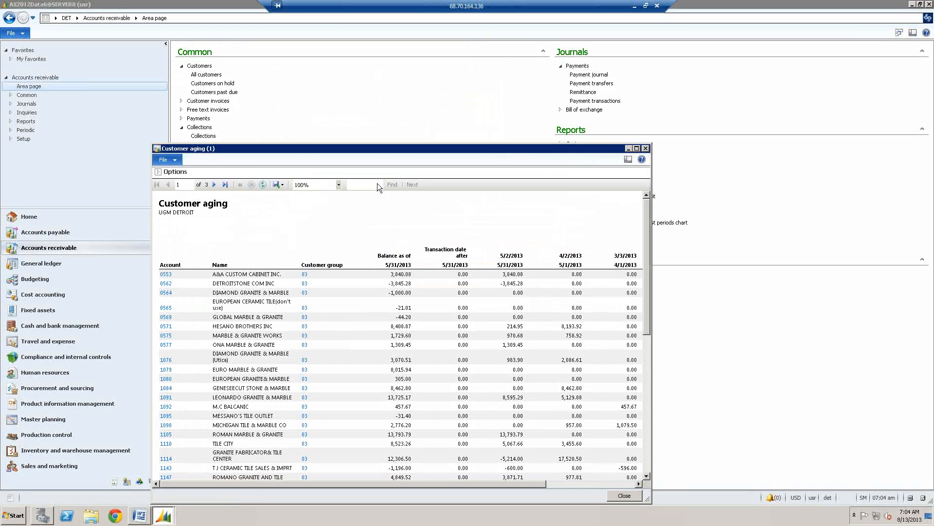
pyautogui.click(226, 184)
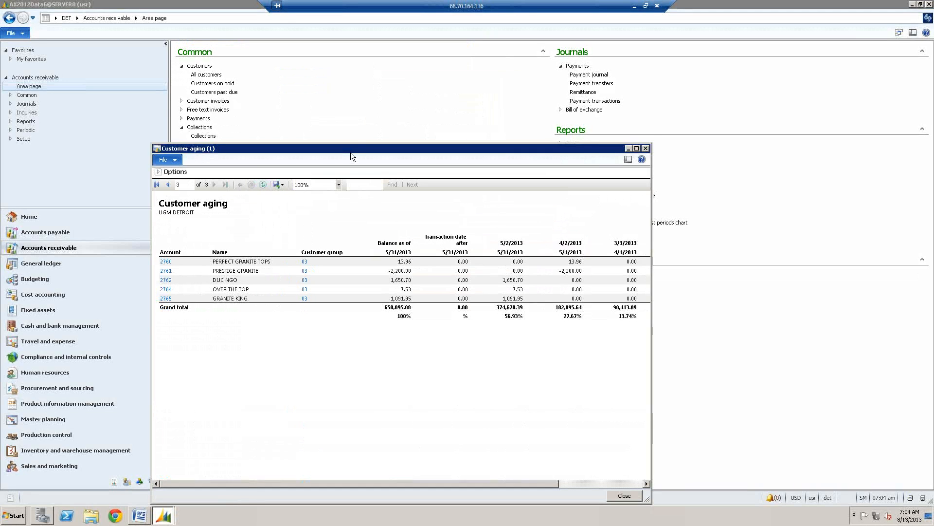
pyautogui.moveTo(651, 401); pyautogui.dragTo(830, 372)
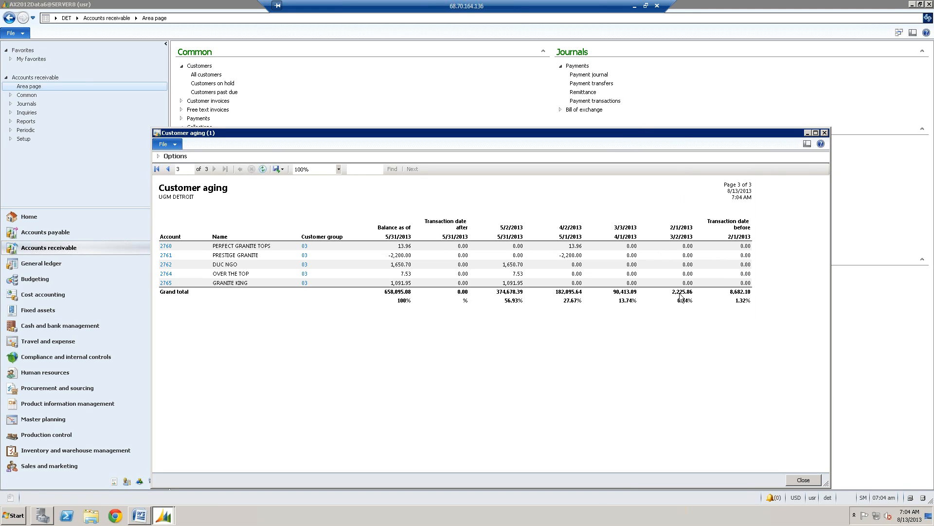
# - Return to the AX2012 example in the Word guide's Customer Aging (DET) section to compare its totals
pyautogui.click(143, 520)
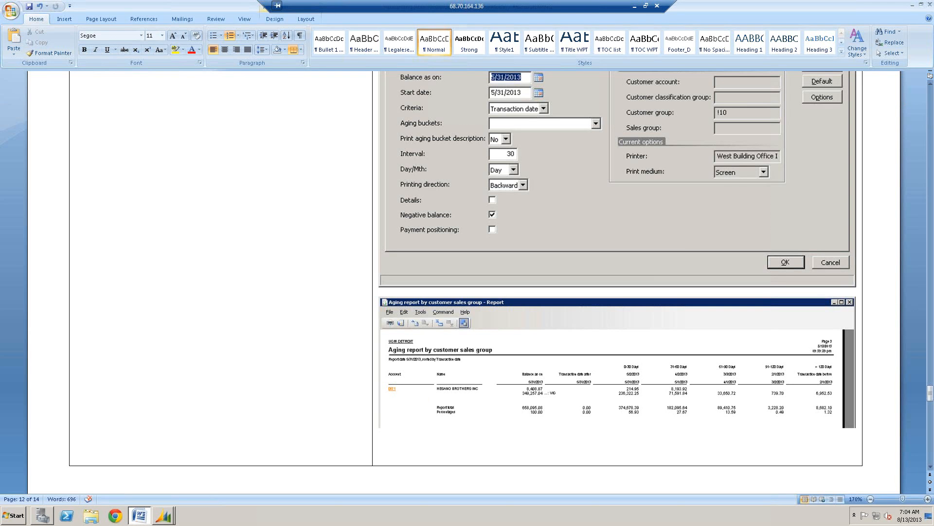
pyautogui.click(930, 173)
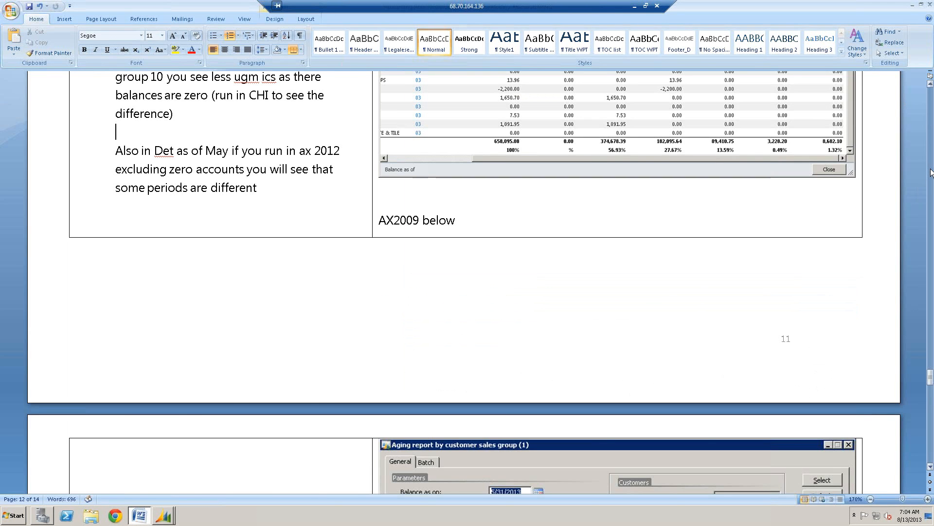
pyautogui.click(931, 173)
pyautogui.scroll(-3, 468, 269)
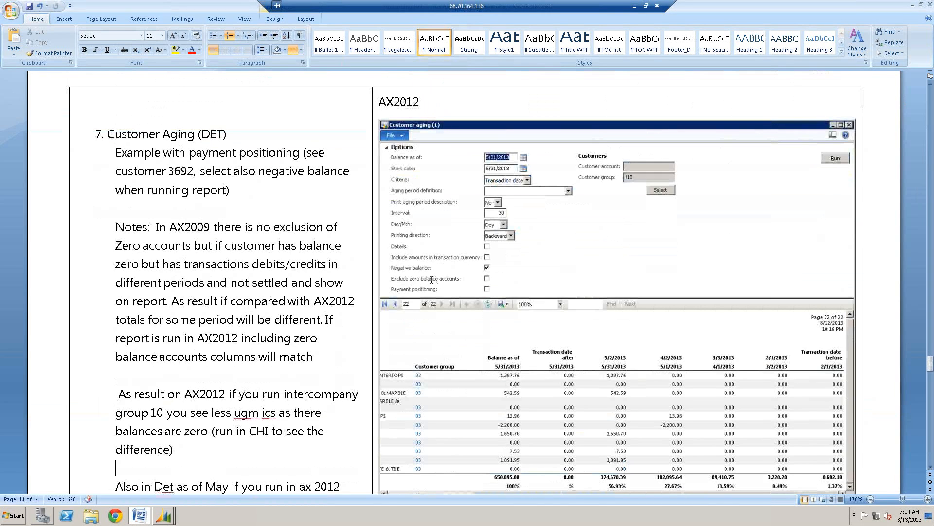
# - Compare the grand totals per aging period in the DET Customer aging report with the guide's AX2012 example
pyautogui.scroll(-1, 682, 382)
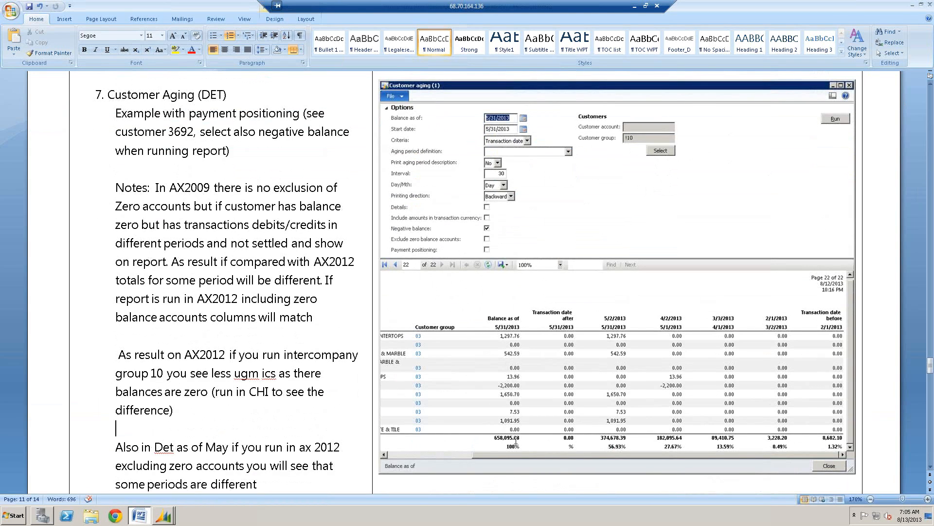
pyautogui.click(164, 515)
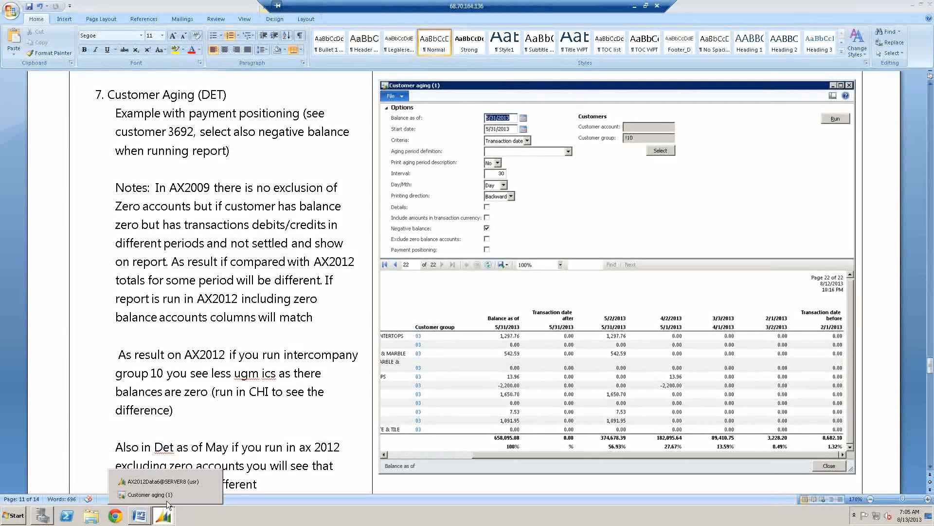
pyautogui.click(207, 491)
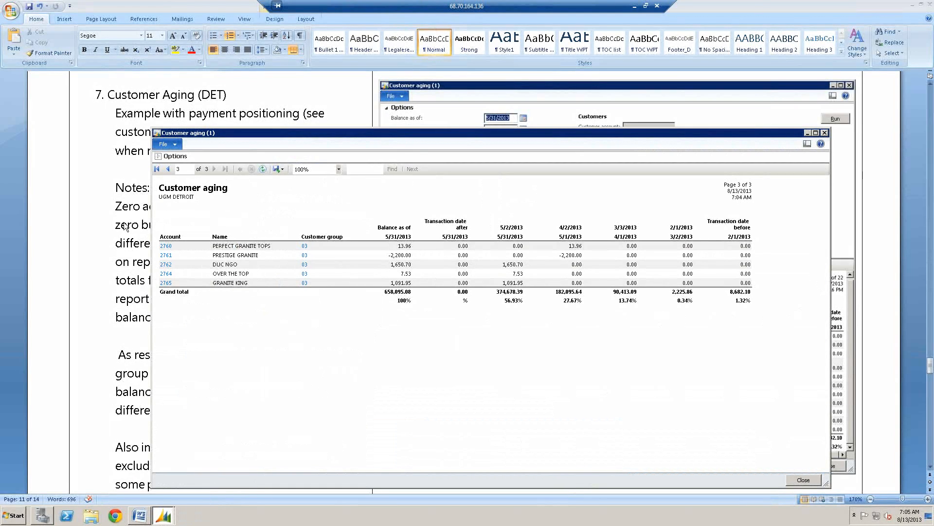
pyautogui.click(136, 214)
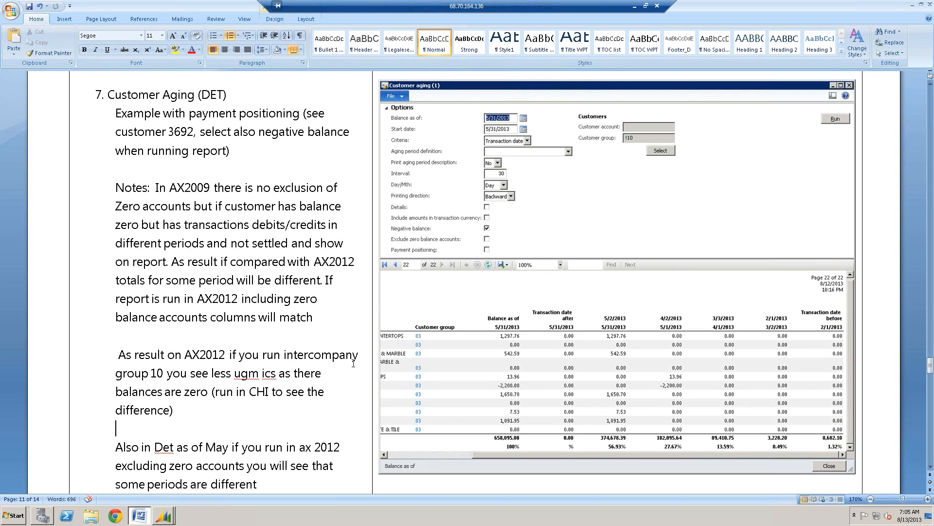
# - Expand the Customer aging report's options and turn on Payment positioning, keeping Exclude zero balance accounts on
pyautogui.click(162, 515)
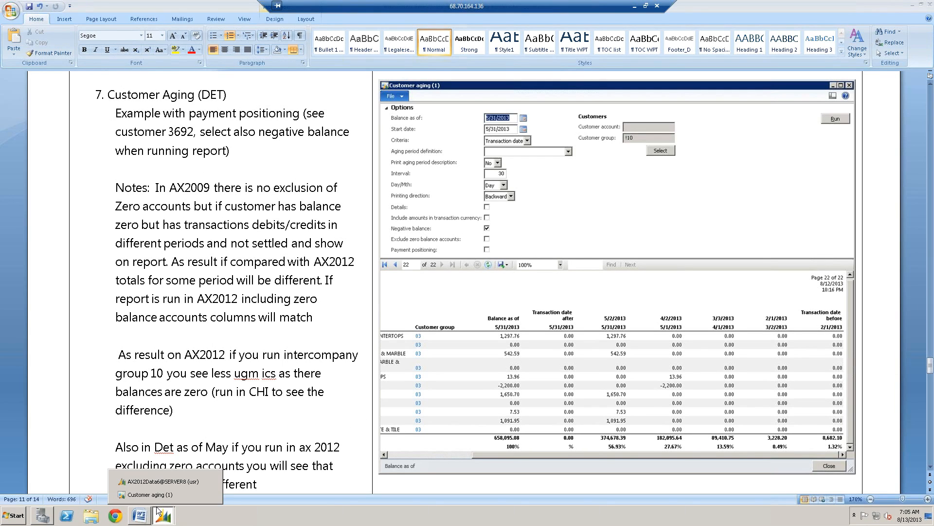
pyautogui.click(156, 494)
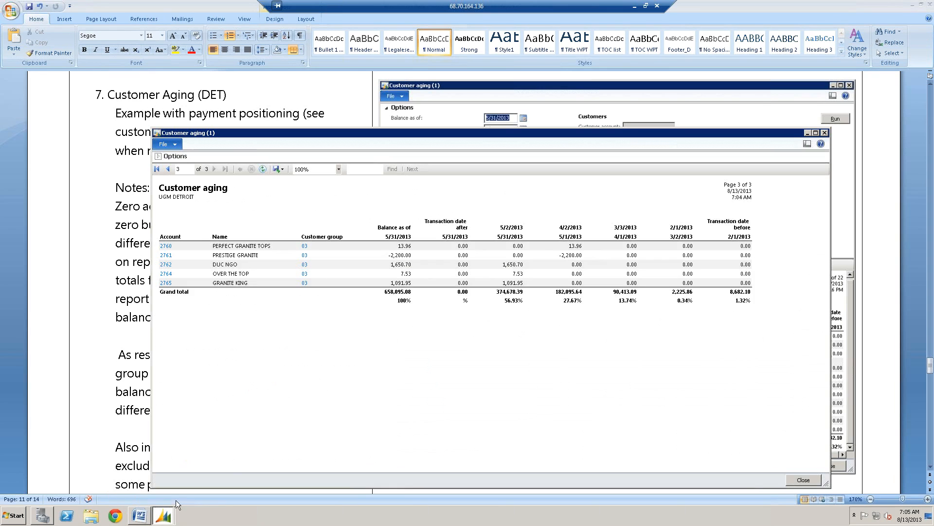
pyautogui.click(164, 156)
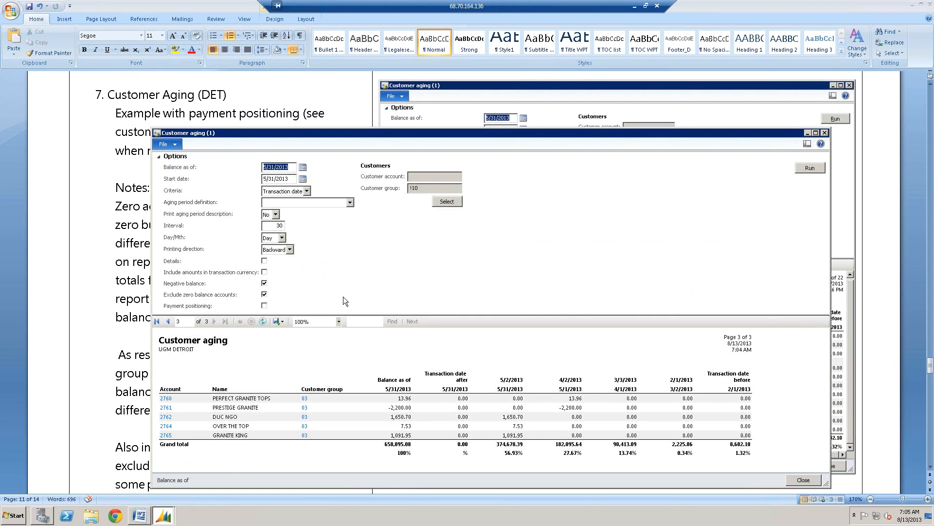
pyautogui.click(265, 294)
pyautogui.click(265, 294)
pyautogui.click(264, 305)
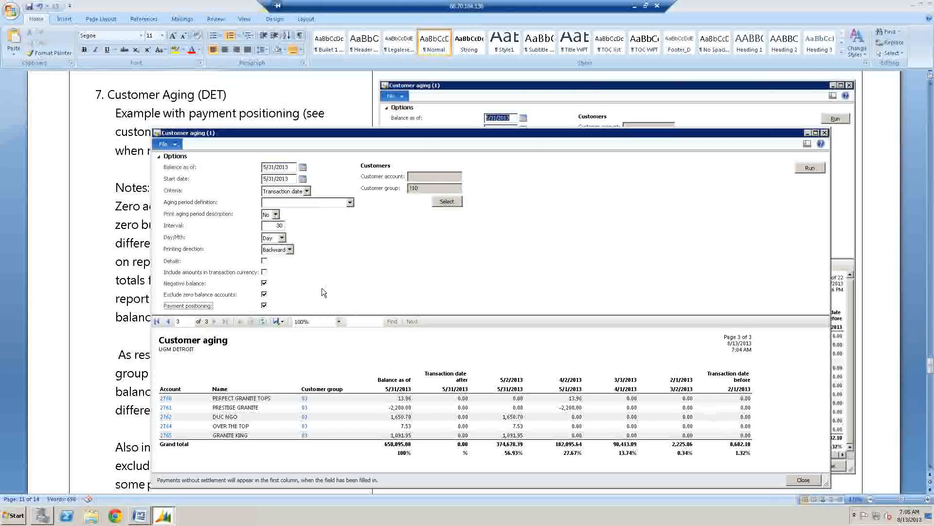
# - Review the Word guide's Customer Aging (DET) notes on payment positioning, negative balances and zero-balance accounts
pyautogui.click(134, 229)
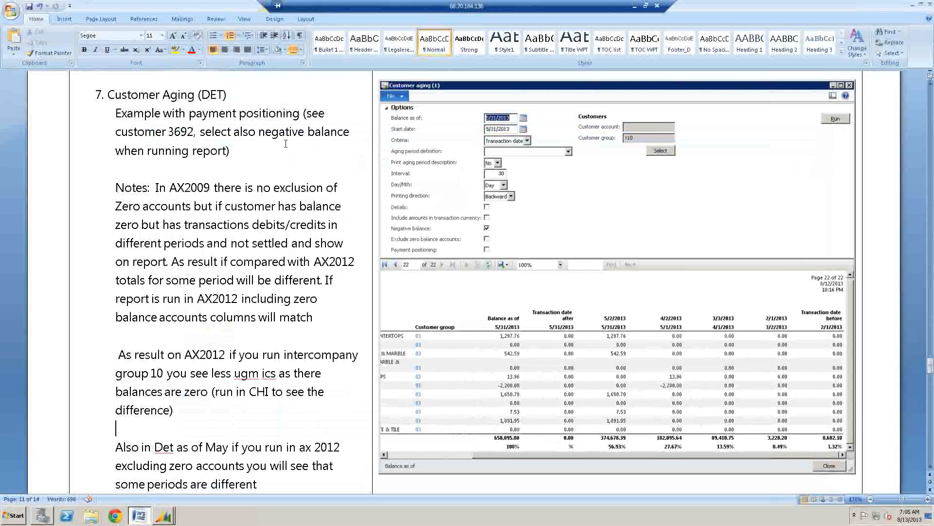
pyautogui.click(227, 243)
pyautogui.scroll(-2, 226, 252)
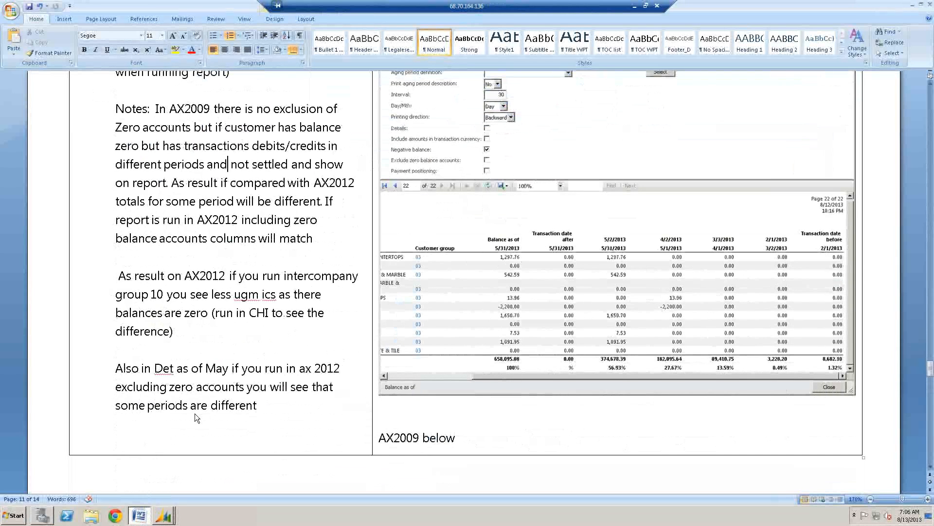
pyautogui.scroll(2, 248, 264)
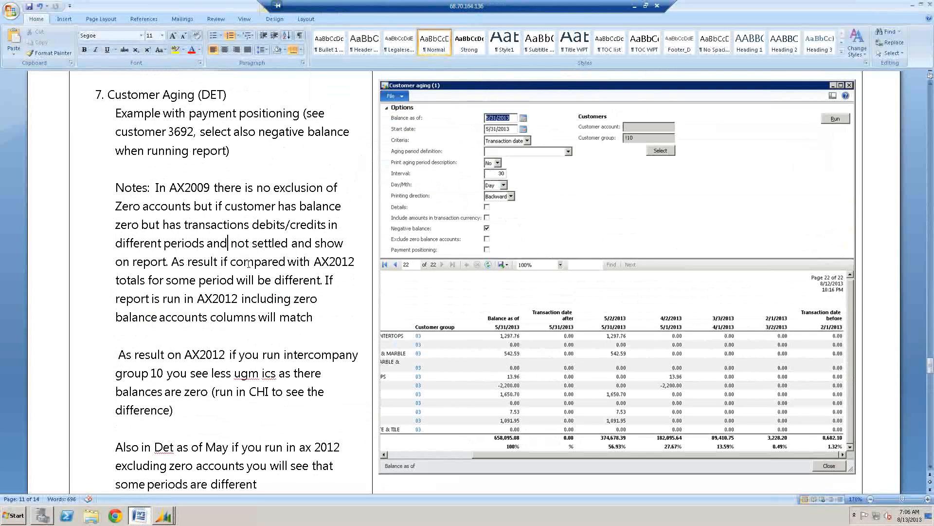
# - Filter the Customer aging query to the guide's example customer account, keeping the !10 customer group criterion, and run the report
pyautogui.moveTo(163, 515)
pyautogui.click(180, 495)
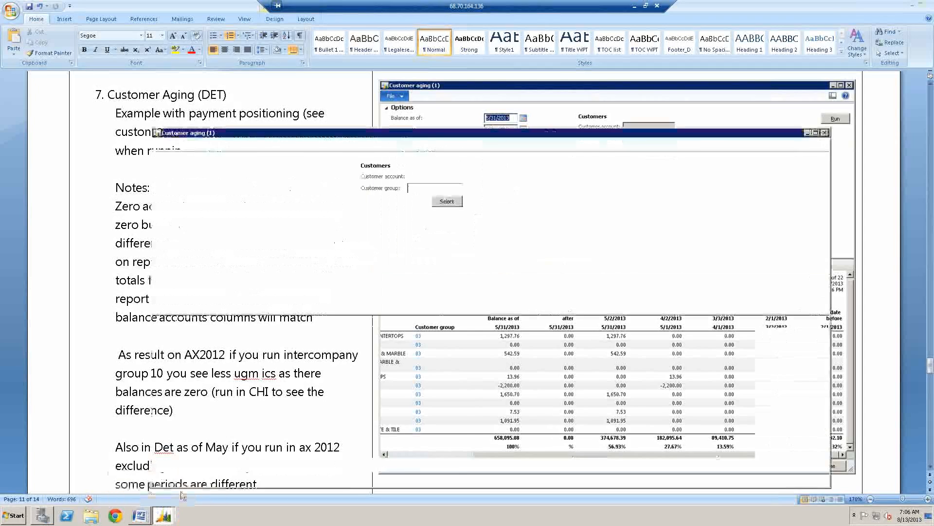
pyautogui.click(450, 201)
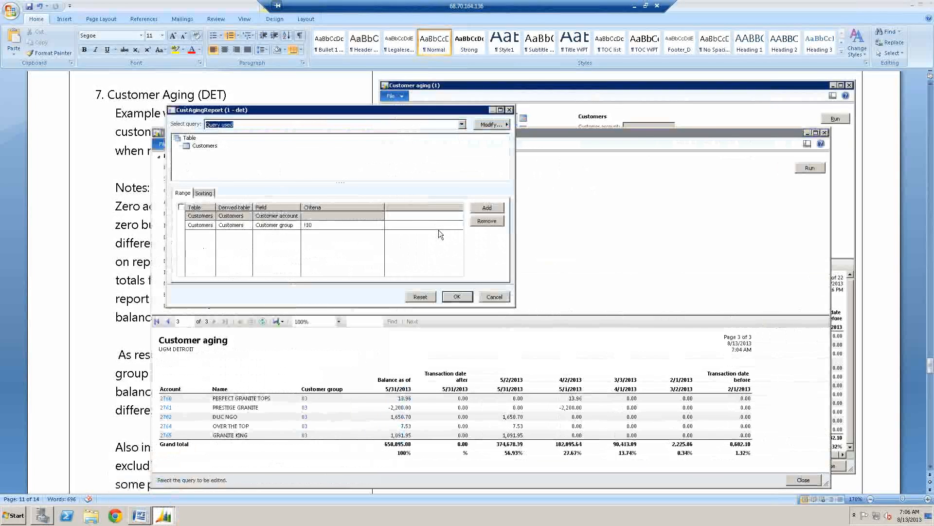
pyautogui.click(294, 224)
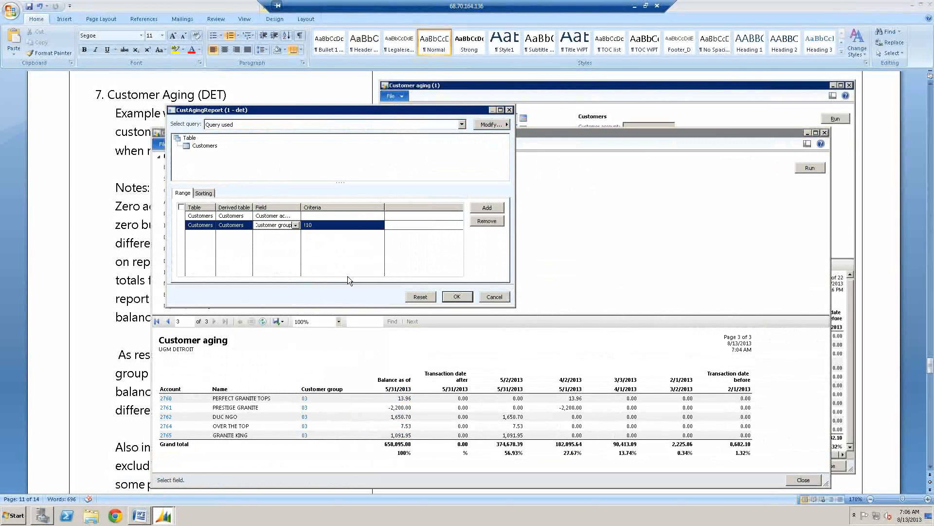
pyautogui.click(320, 226)
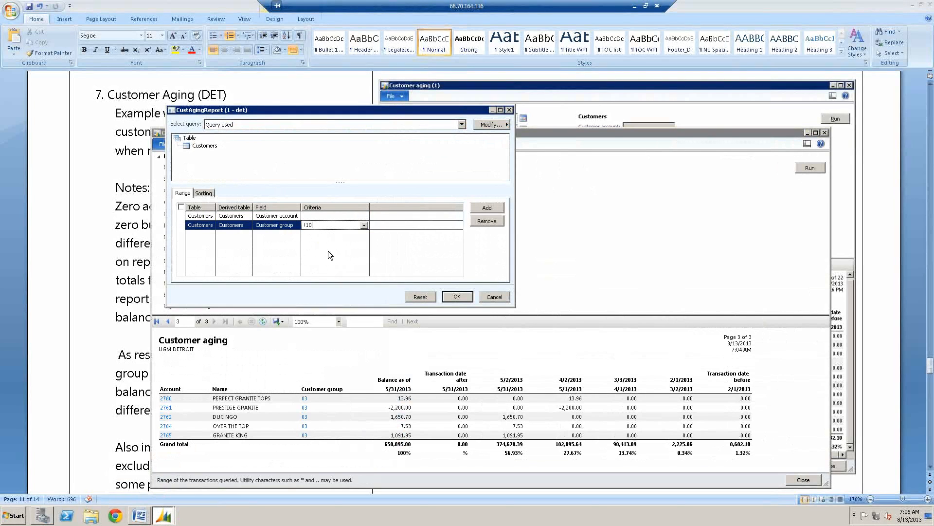
pyautogui.click(288, 226)
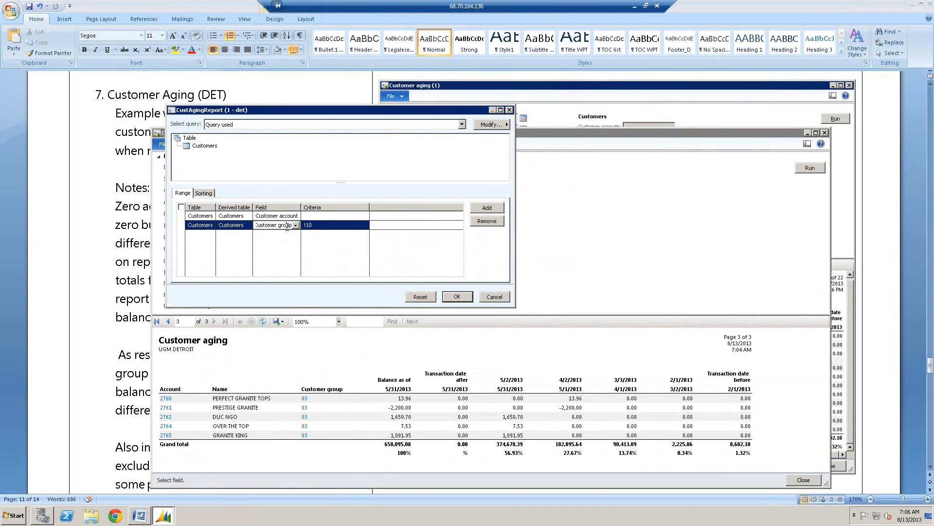
pyautogui.click(318, 215)
pyautogui.moveTo(303, 111); pyautogui.dragTo(437, 135)
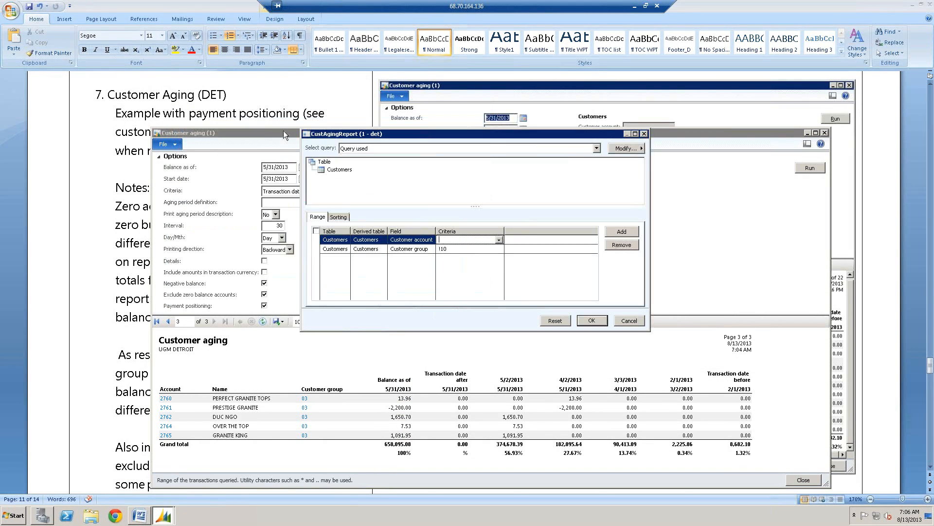
pyautogui.moveTo(262, 130); pyautogui.dragTo(324, 213)
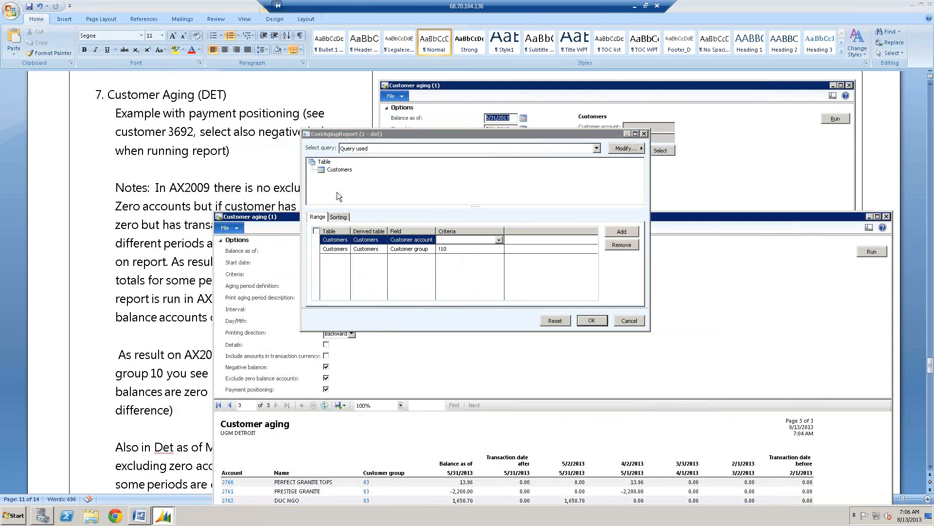
pyautogui.click(381, 133)
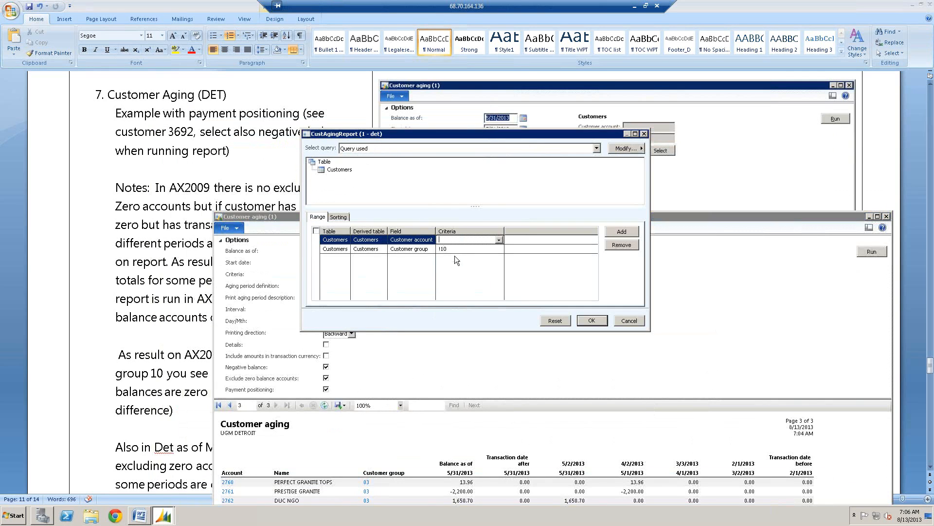
pyautogui.write('36')
pyautogui.write('92')
pyautogui.click(591, 321)
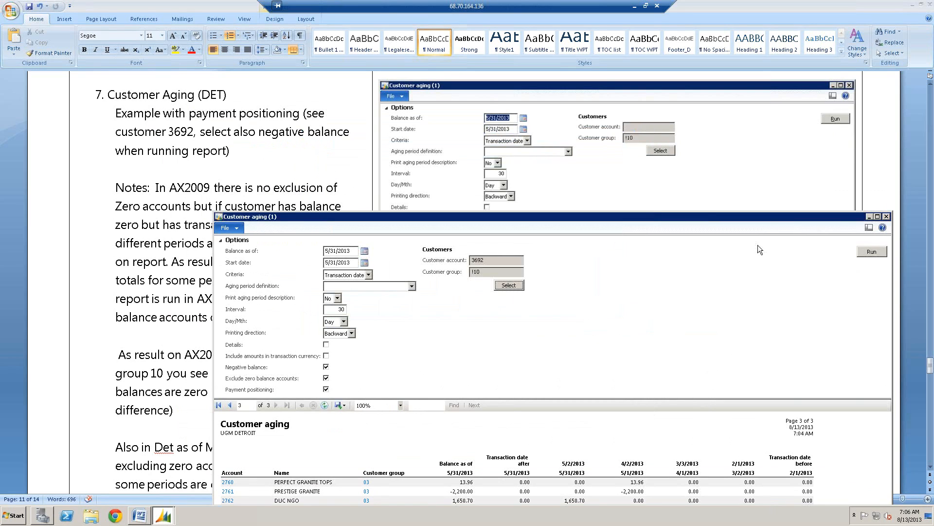
pyautogui.click(862, 250)
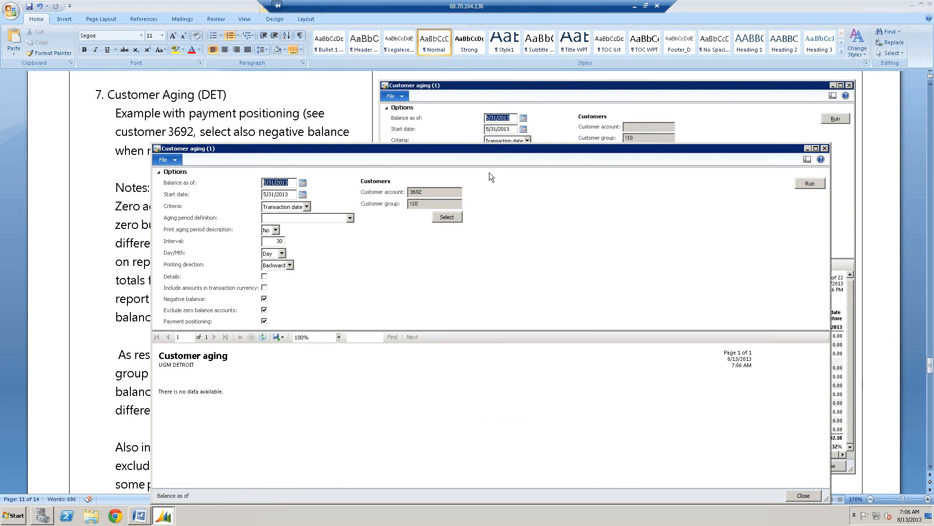
# - Turn off Negative balance and Exclude zero balance accounts, and rerun the Customer aging report for the same customer
pyautogui.moveTo(474, 151); pyautogui.dragTo(540, 119)
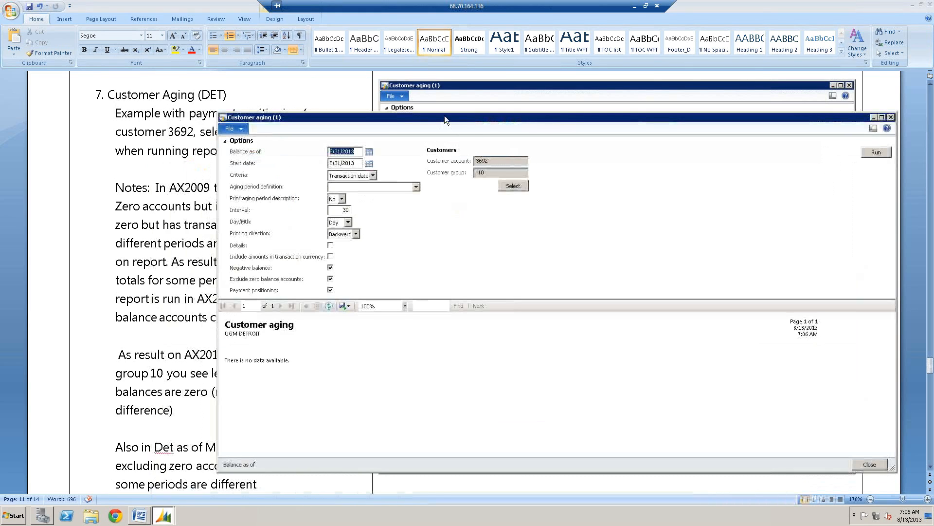
pyautogui.click(331, 268)
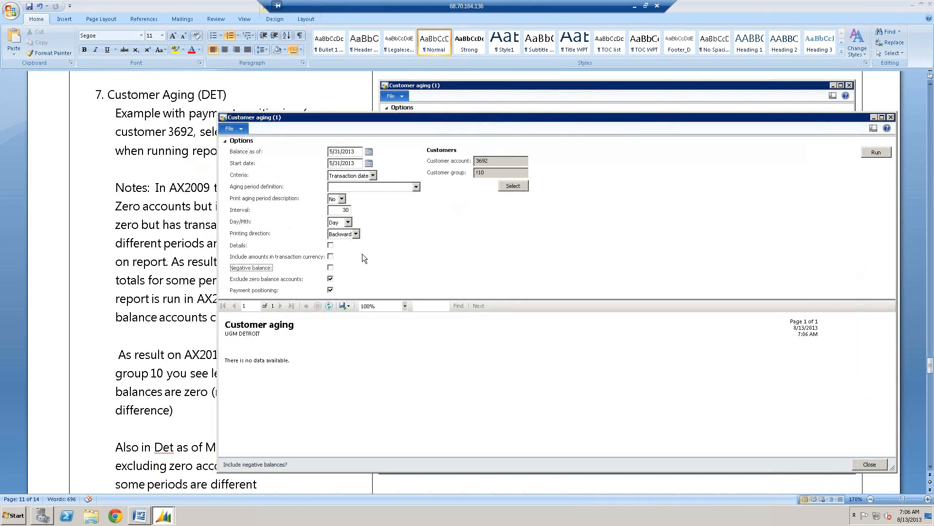
pyautogui.click(330, 278)
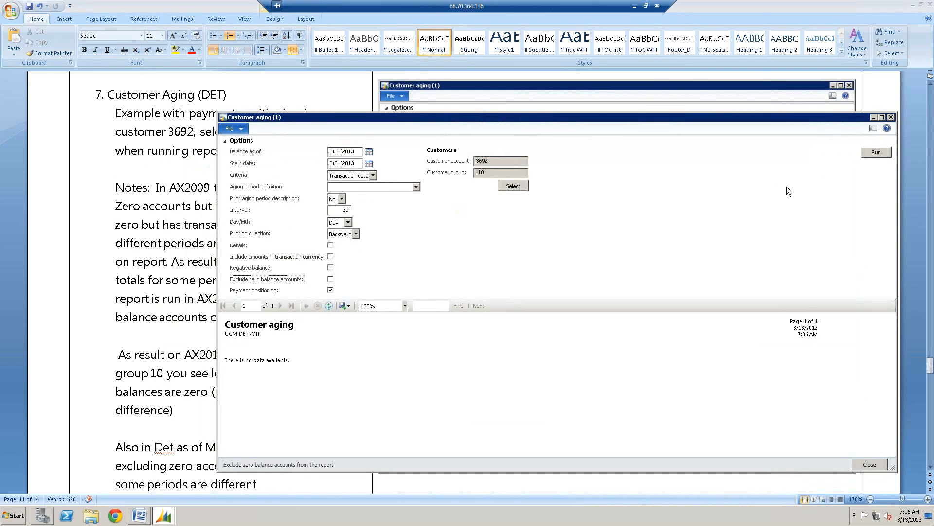
pyautogui.click(879, 153)
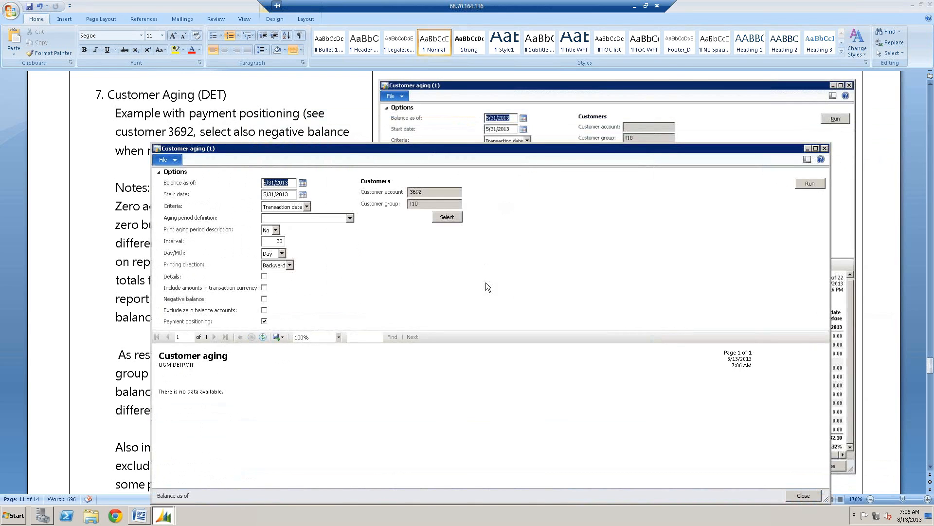
pyautogui.moveTo(341, 147); pyautogui.dragTo(453, 117)
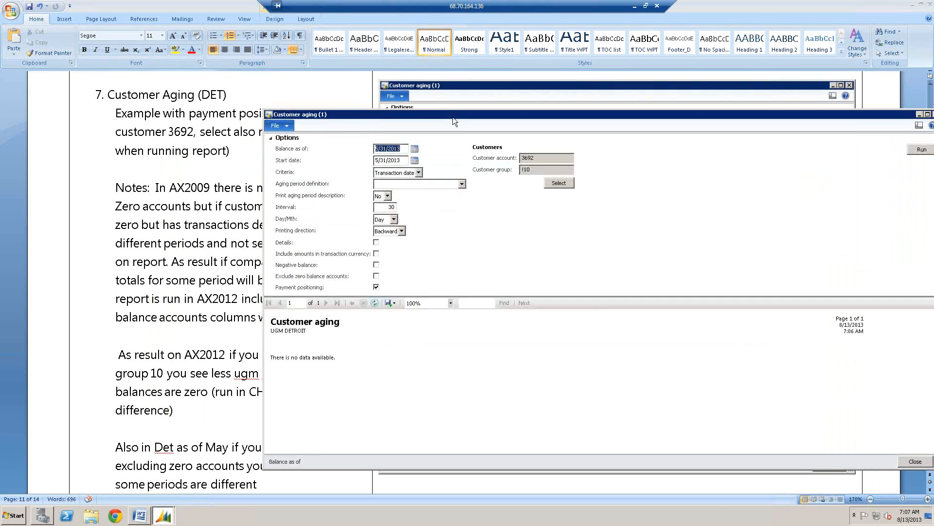
pyautogui.click(164, 512)
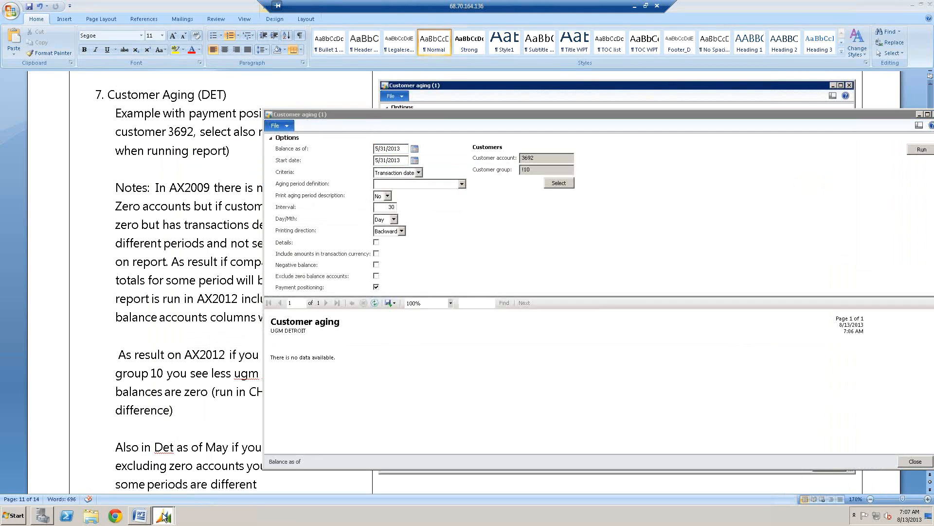
pyautogui.click(163, 482)
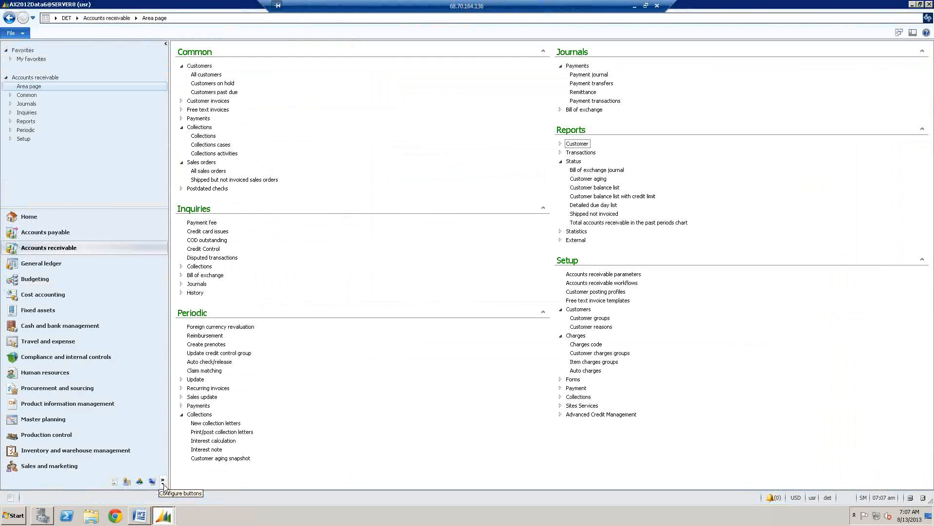
pyautogui.click(156, 518)
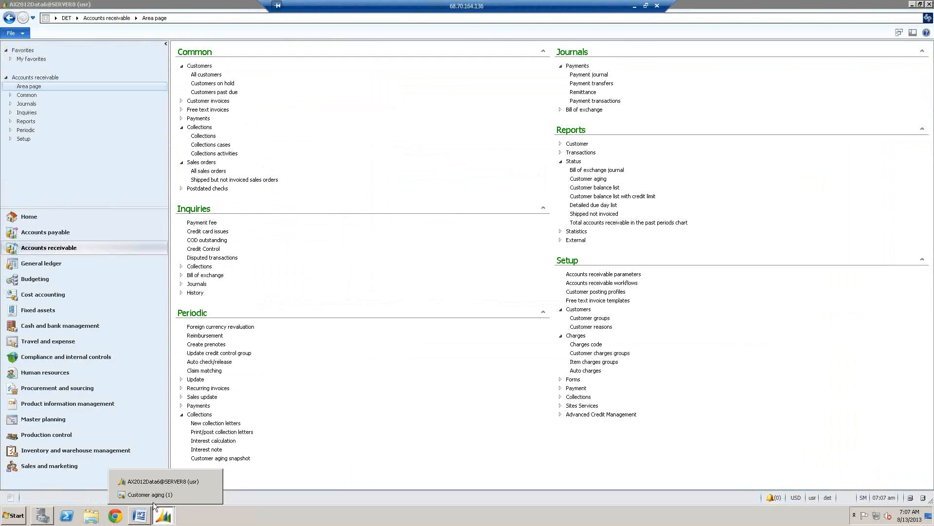
pyautogui.click(150, 494)
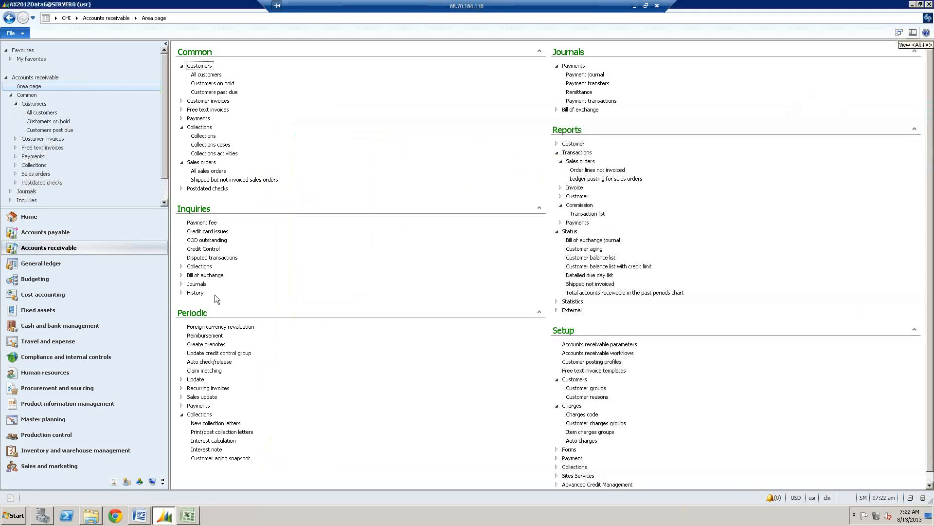
# - Open the Sales and marketing area page for CHI and collapse the Transactions group under Reports
pyautogui.click(62, 232)
pyautogui.click(63, 249)
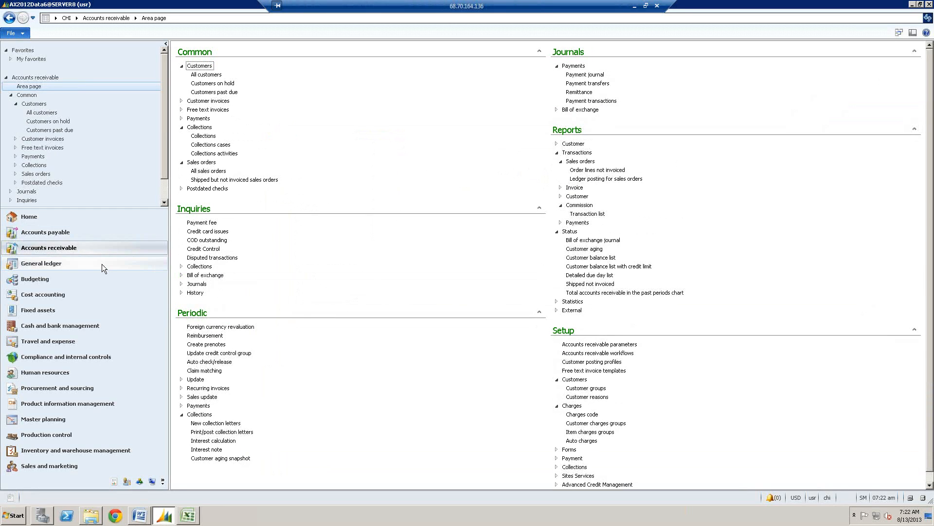
pyautogui.click(65, 246)
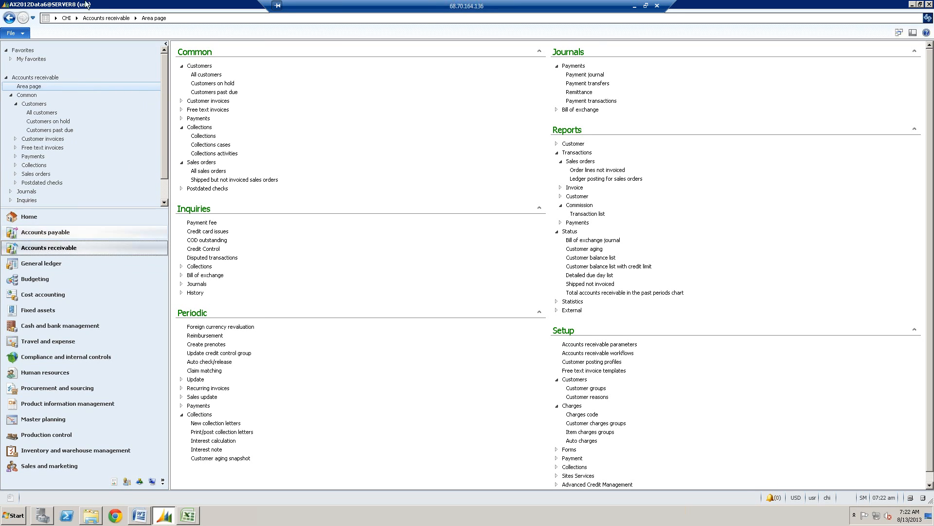
pyautogui.click(77, 18)
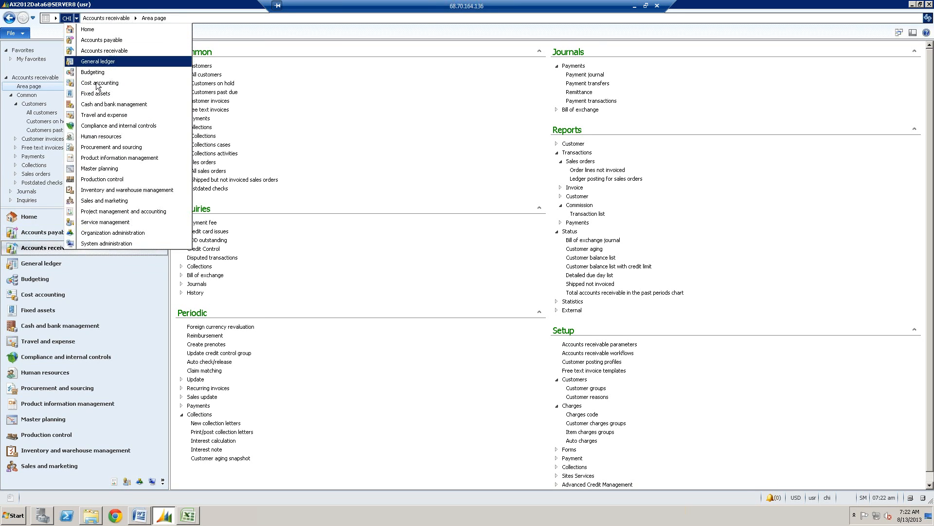
pyautogui.click(121, 200)
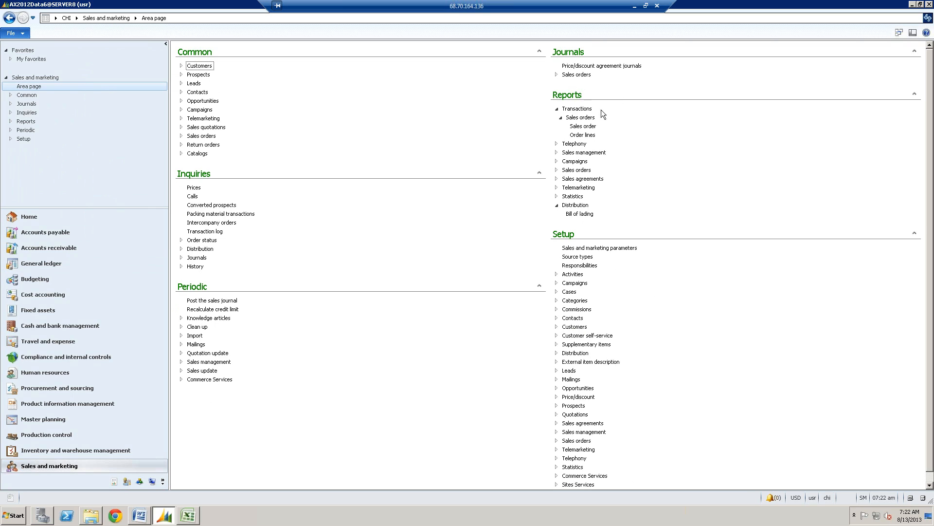
pyautogui.click(557, 108)
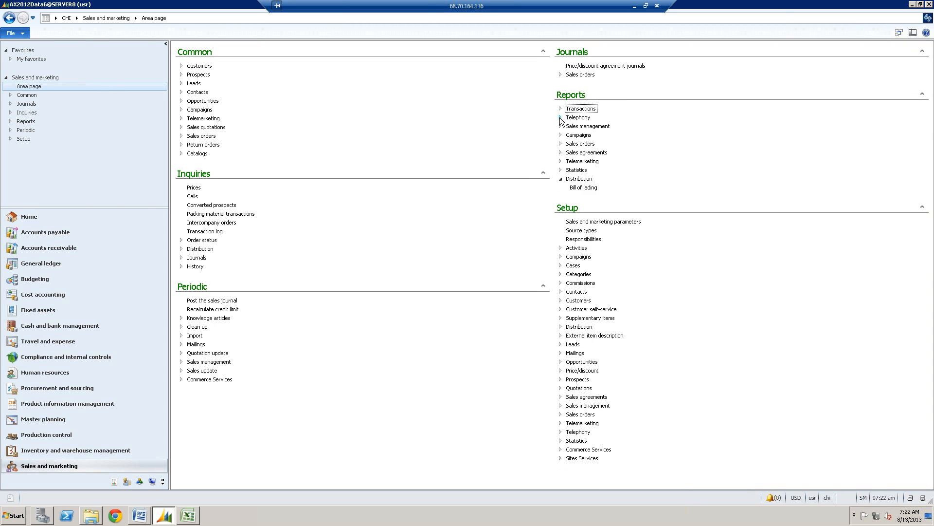
# - Expand the Statistics reports and check the Posting choices offered by the Customer/item statistics report, without running it
pyautogui.click(560, 169)
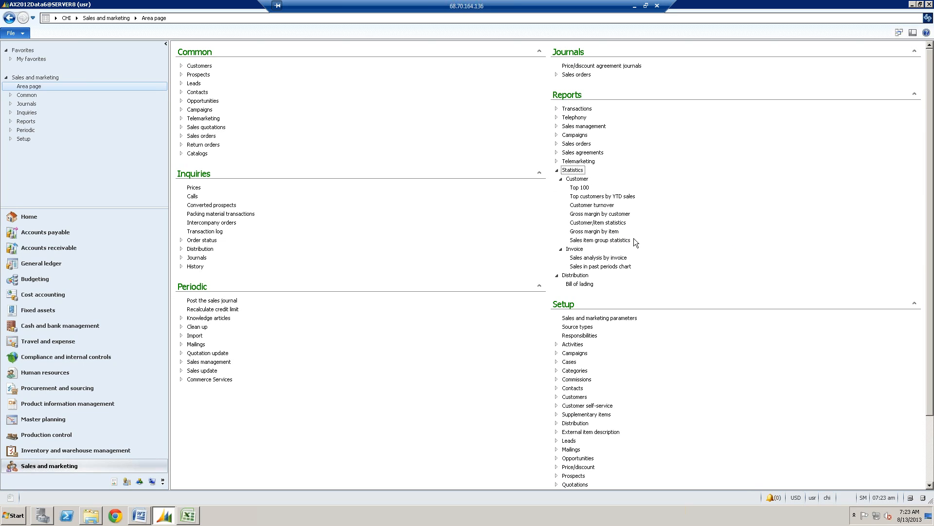
pyautogui.click(598, 223)
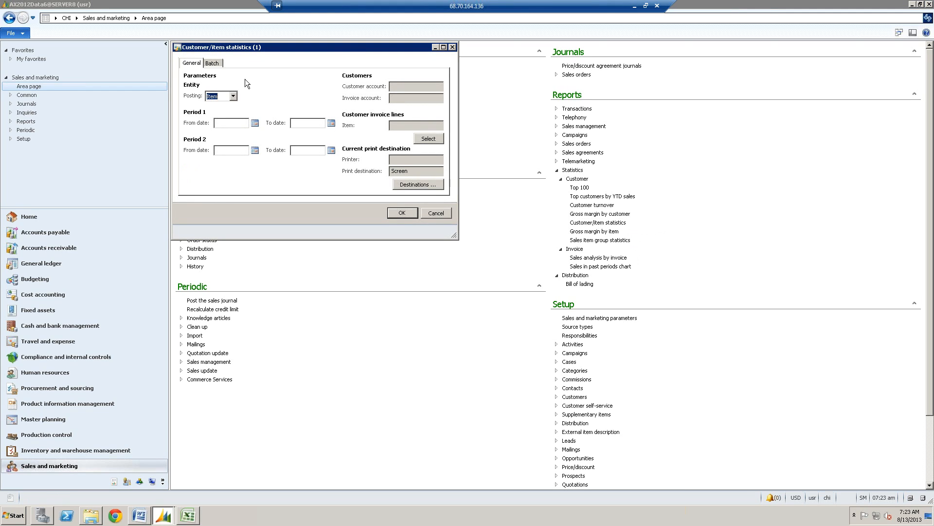
pyautogui.click(233, 96)
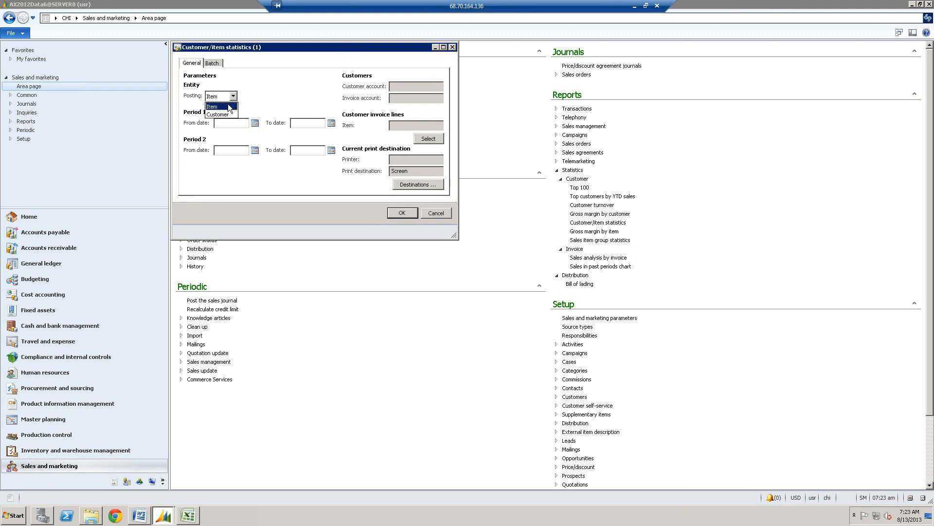
pyautogui.click(275, 92)
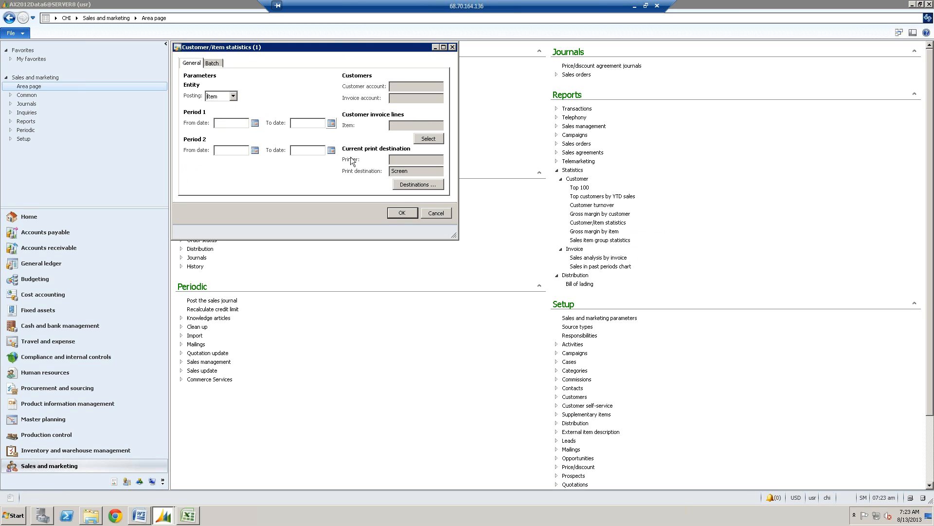
pyautogui.click(442, 213)
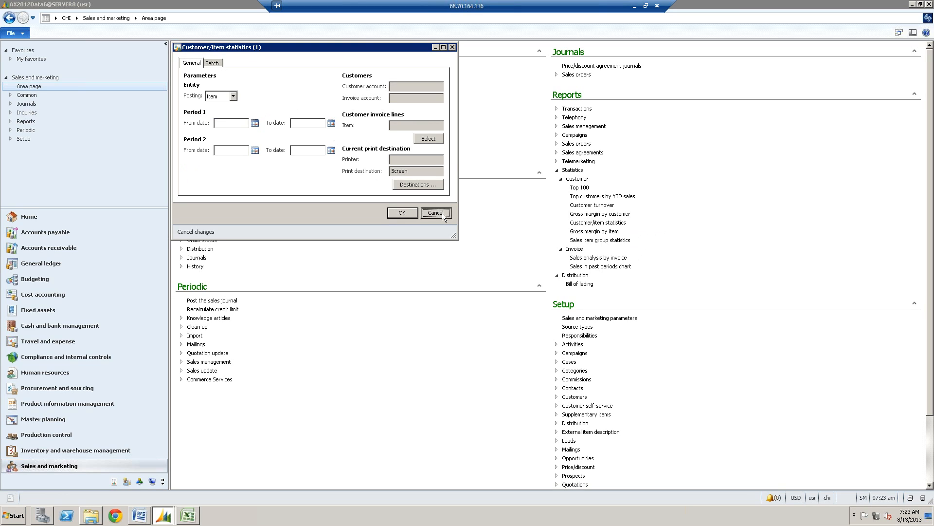
# - Switch the current company to DET (UGM DETROIT)
pyautogui.click(827, 497)
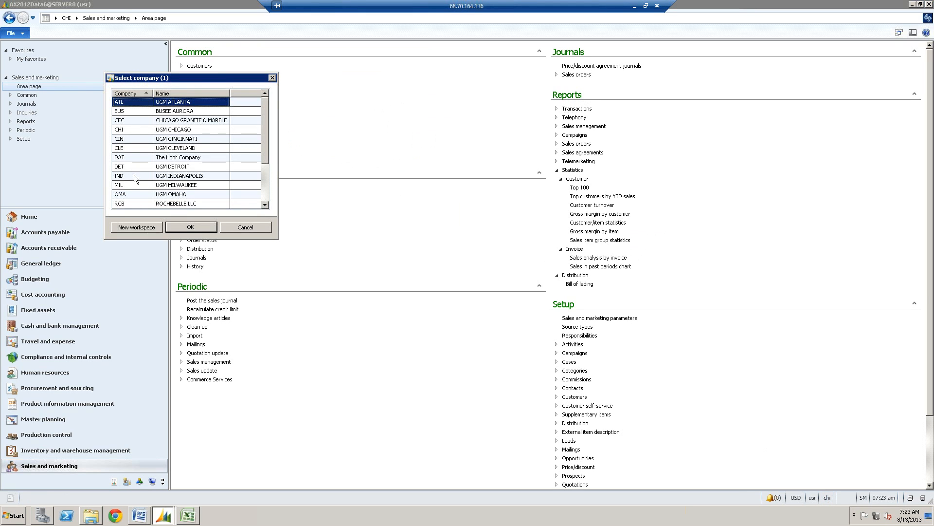
pyautogui.click(130, 167)
pyautogui.click(191, 228)
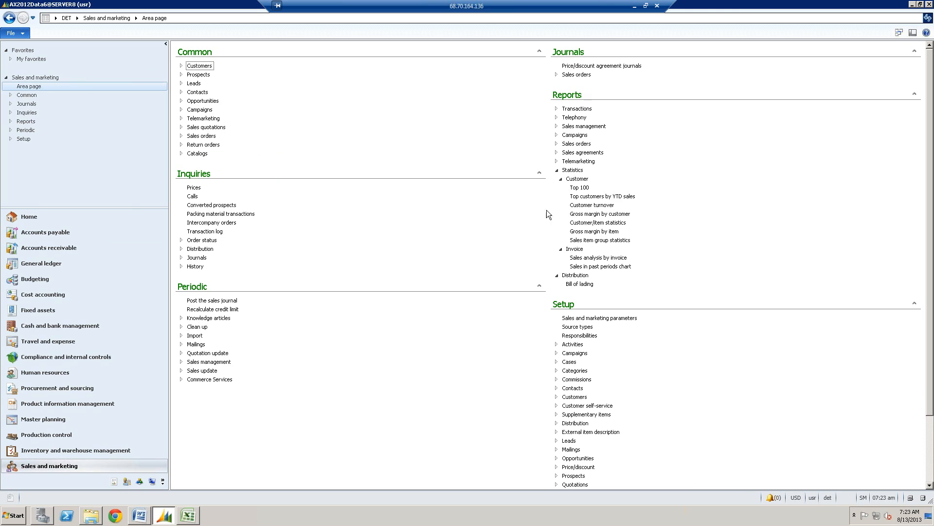
# - Open the Customer/item statistics report parameters and set Period 1 from 5/1/2013 to 5/31/2013
pyautogui.click(600, 224)
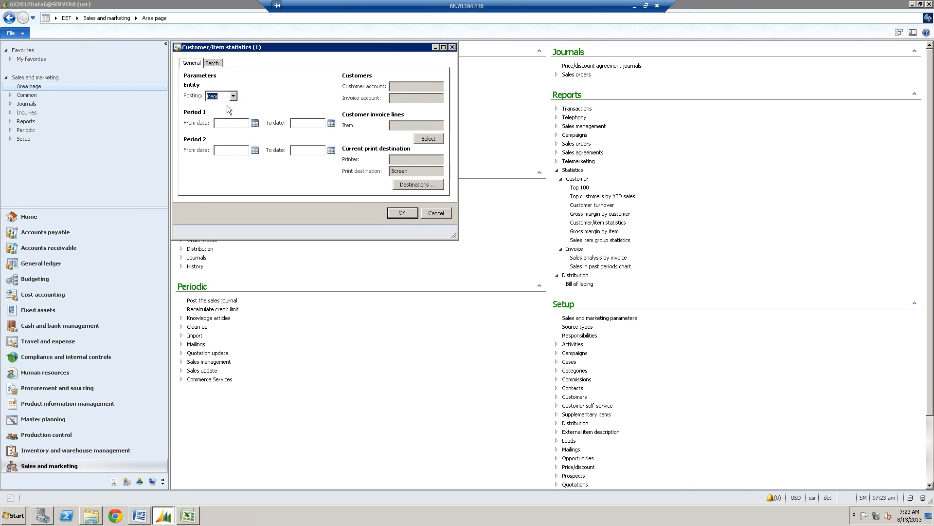
pyautogui.click(229, 124)
pyautogui.write('5/1/13')
pyautogui.click(322, 125)
pyautogui.write('5/31/13')
pyautogui.press('Tab')
# - Set Period 2 of the Customer/item statistics report from 4/1/2013 to 4/30/2013
pyautogui.moveTo(241, 125); pyautogui.dragTo(185, 129)
pyautogui.click(226, 150)
pyautogui.write('4/1/2013')
pyautogui.press('Tab')
pyautogui.write('4/3')
# - Run the Customer/item statistics report with Posting by Item and no query criteria, and maximize the report window
pyautogui.click(424, 141)
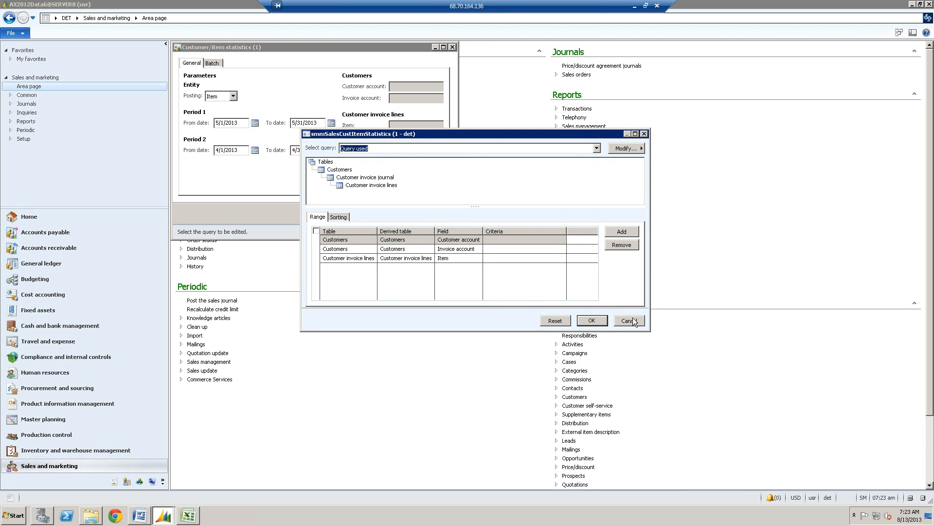
pyautogui.click(634, 322)
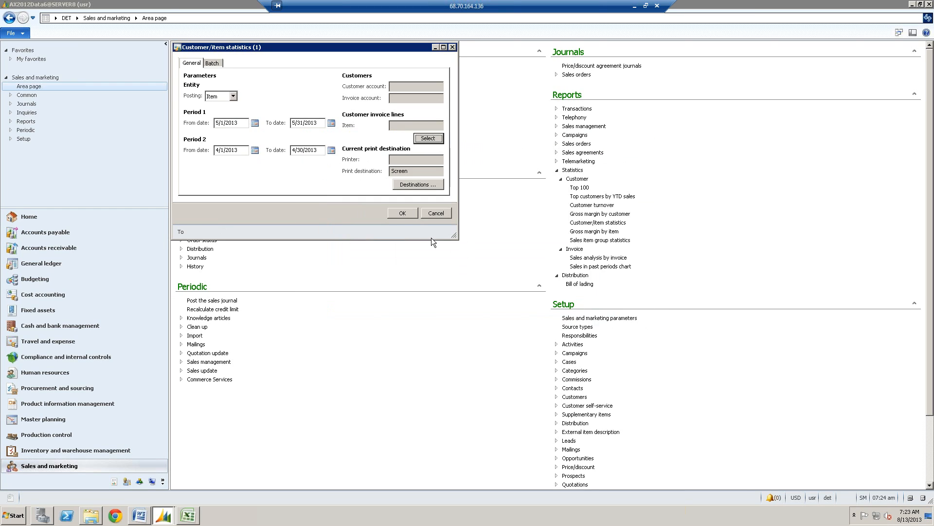
pyautogui.click(404, 212)
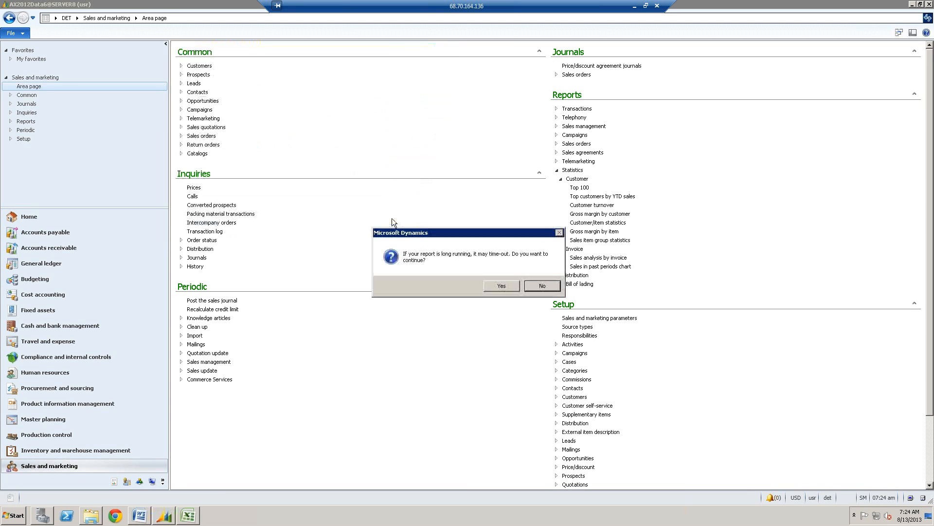
pyautogui.click(493, 286)
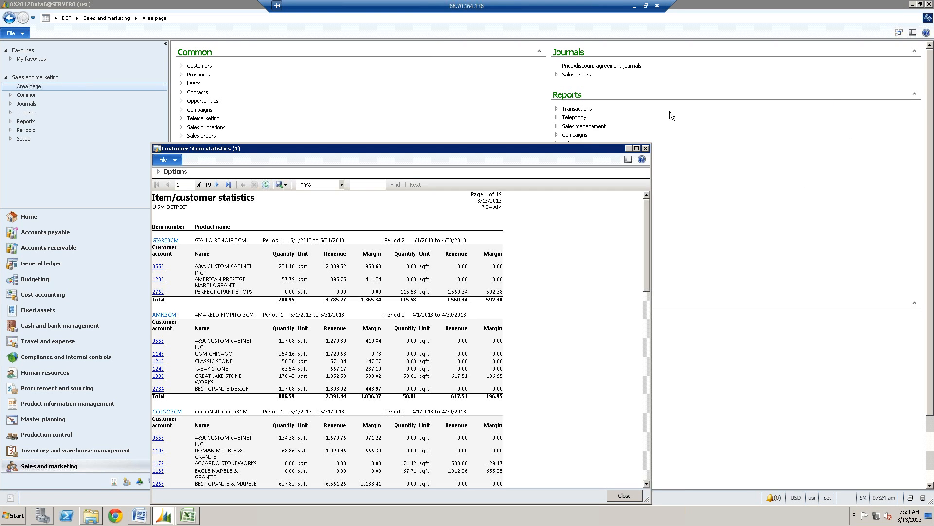
pyautogui.click(636, 148)
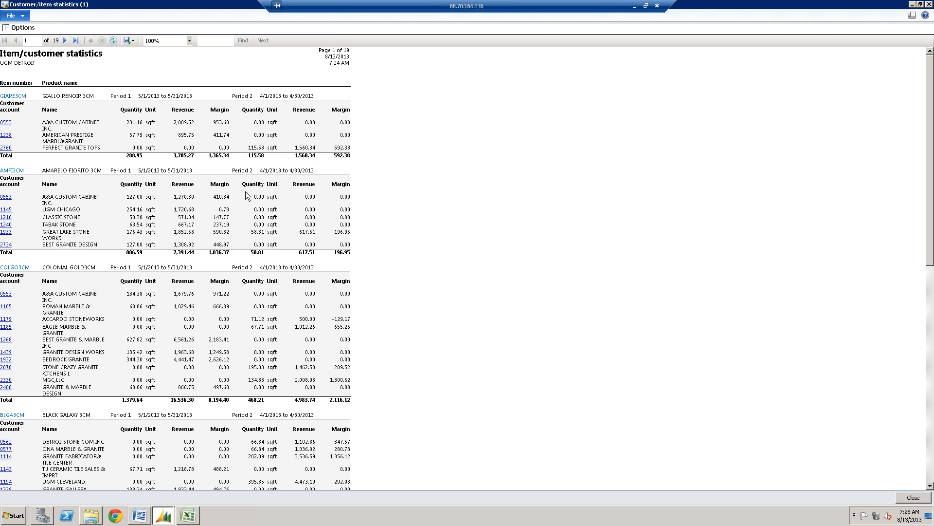
# - Open the A&A CUSTOM CABINET INC. customer record from the AMARELO FIORITO 3CM section of the report, and close it
pyautogui.click(6, 197)
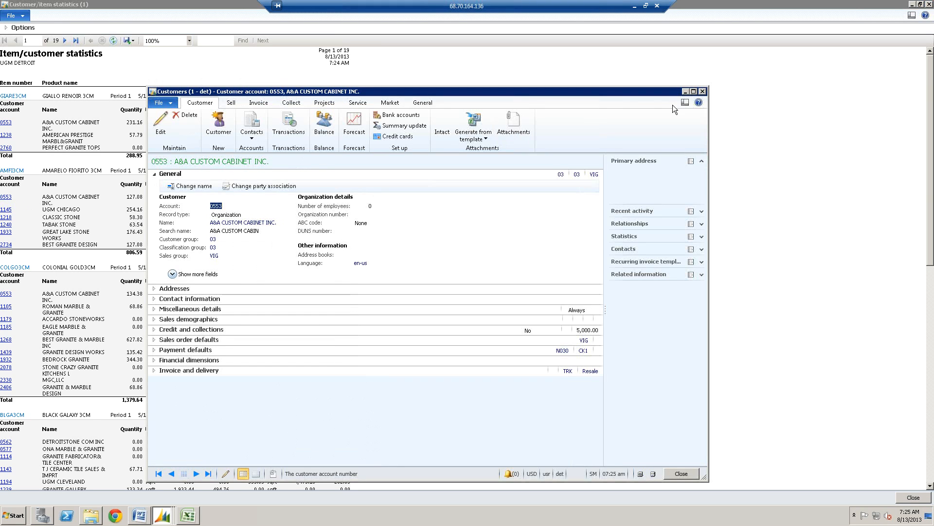
pyautogui.click(703, 91)
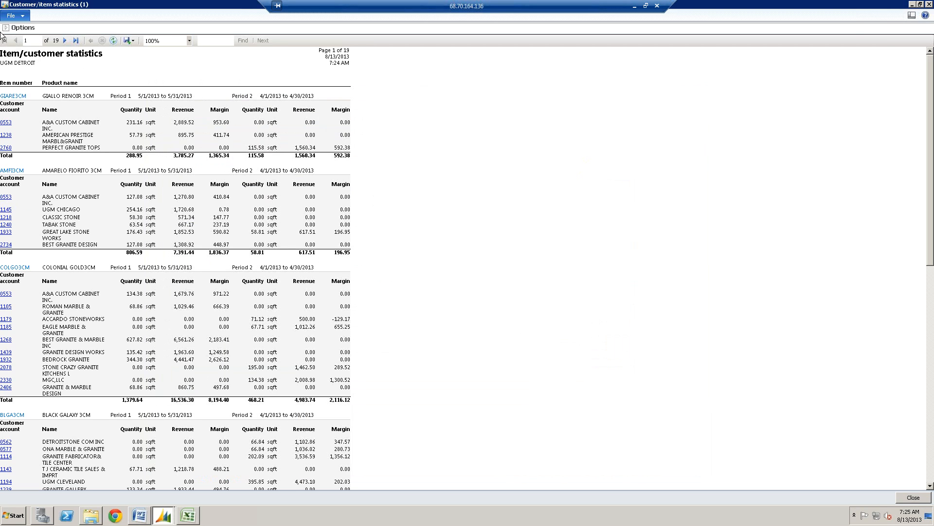
# - Rerun the Customer/item statistics report with Posting by Customer and reposition the restored report window over the area page
pyautogui.click(7, 29)
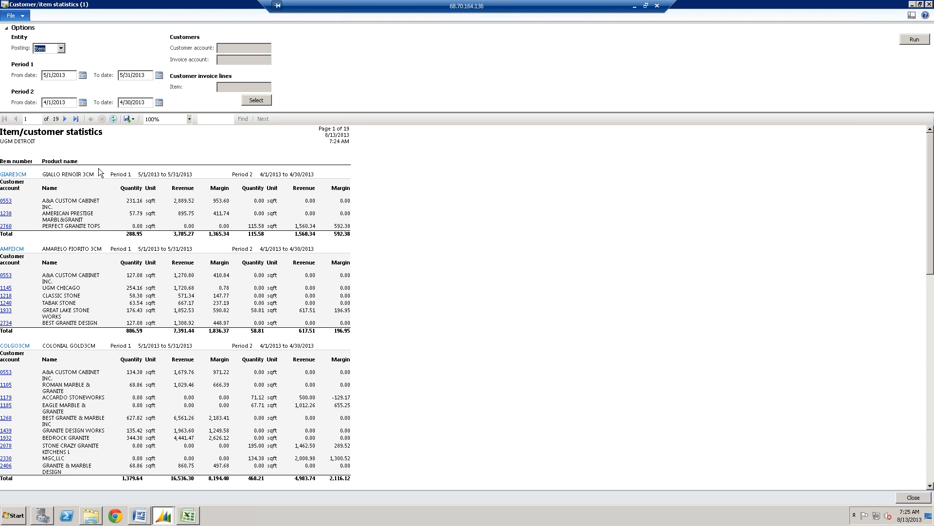
pyautogui.click(60, 49)
pyautogui.click(55, 66)
pyautogui.click(906, 42)
pyautogui.click(499, 287)
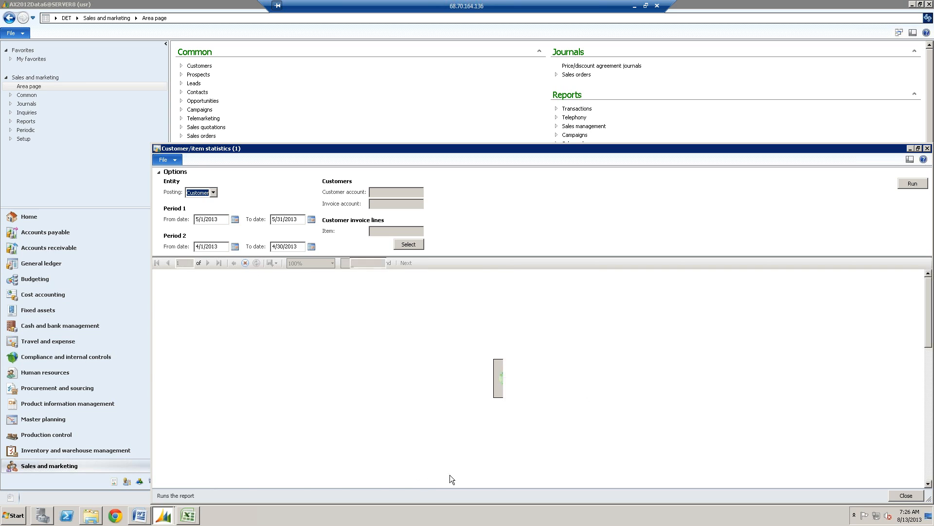
pyautogui.moveTo(581, 151); pyautogui.dragTo(498, 80)
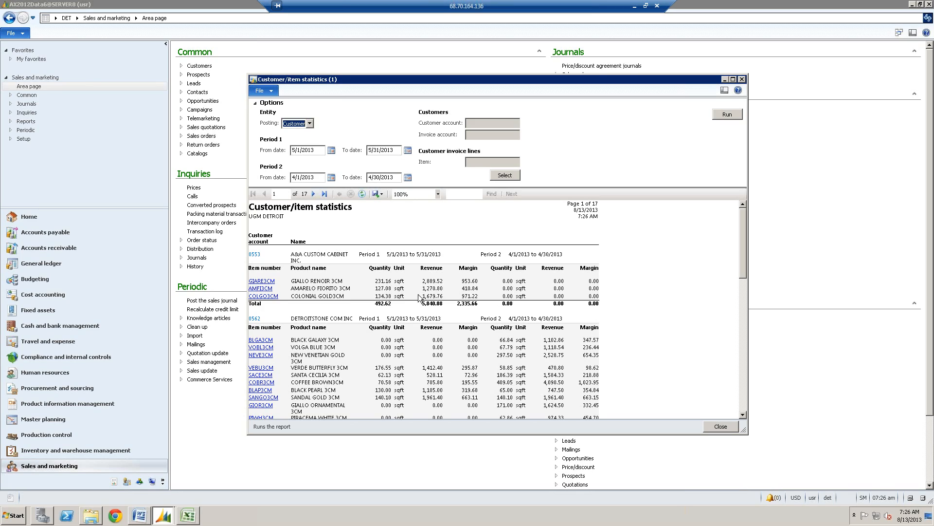
# - Examine the item quantities, revenue and margins per customer in the Customer/item statistics report, and close it
pyautogui.click(469, 281)
pyautogui.scroll(-1, 440, 319)
pyautogui.scroll(-7, 439, 319)
pyautogui.scroll(-3, 453, 334)
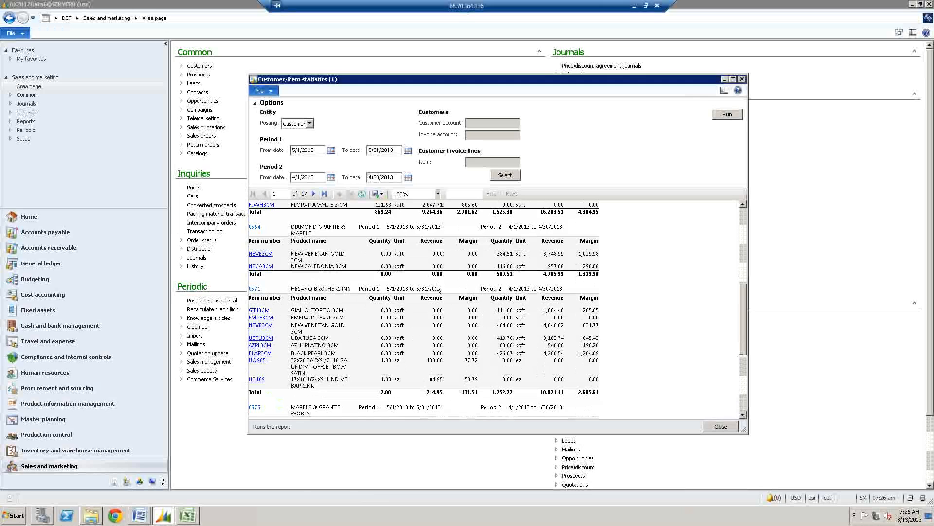
pyautogui.click(744, 80)
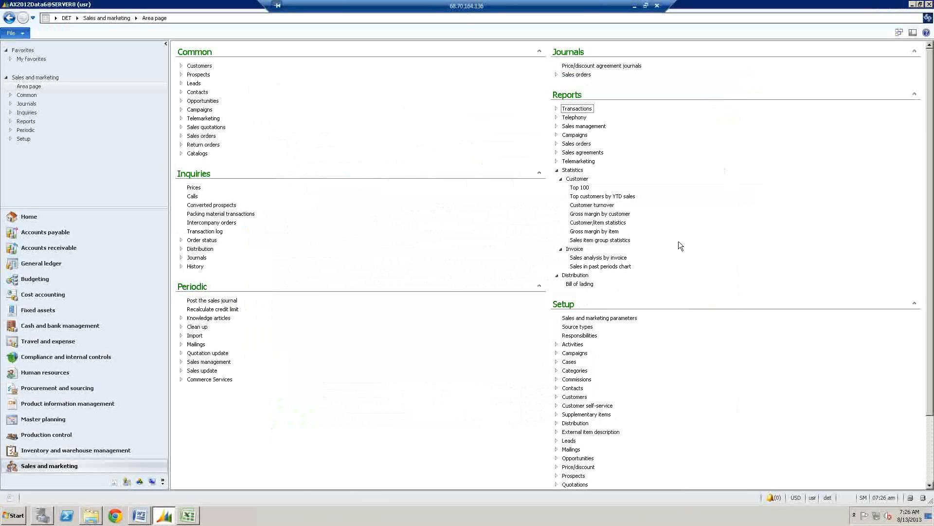
# - Open the Sales and marketing Gross margin by item report parameters and its query criteria
pyautogui.click(602, 232)
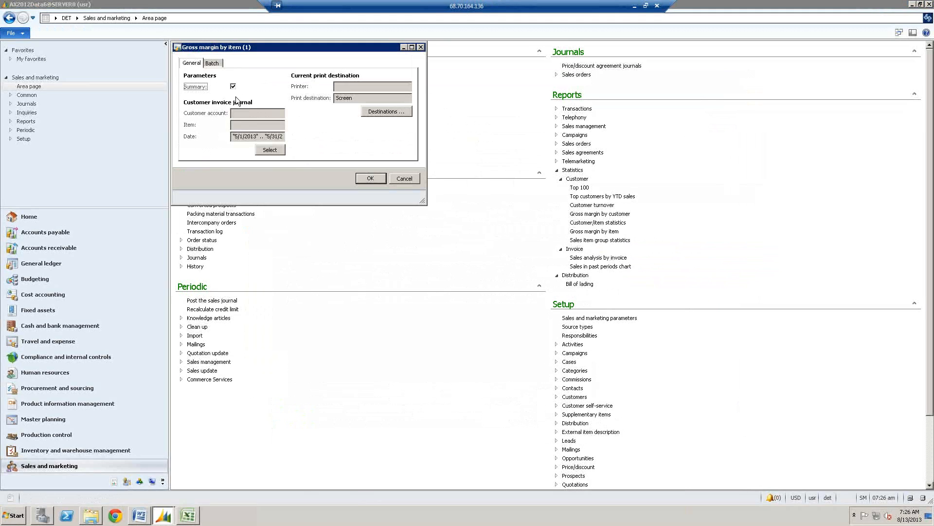
pyautogui.click(265, 149)
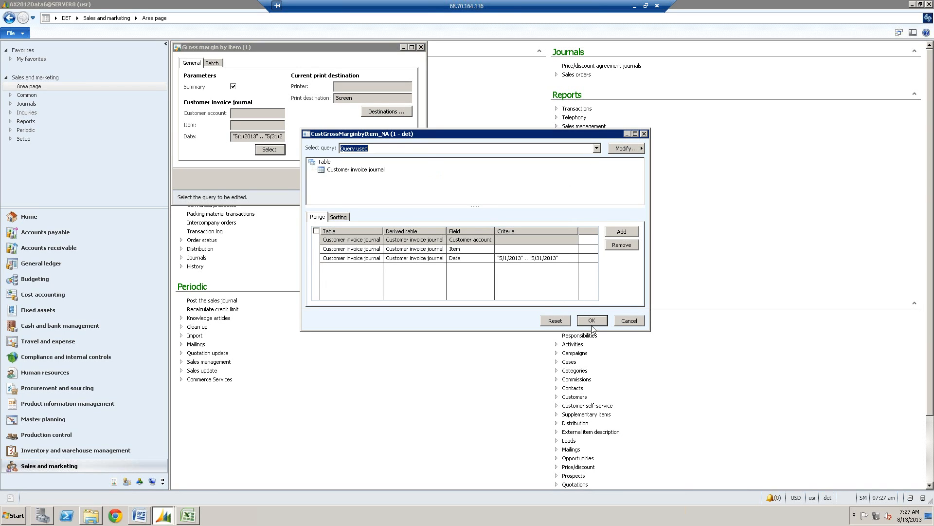
# - Try to add a query range on a group field, filtering the available fields by the description *group
pyautogui.click(477, 258)
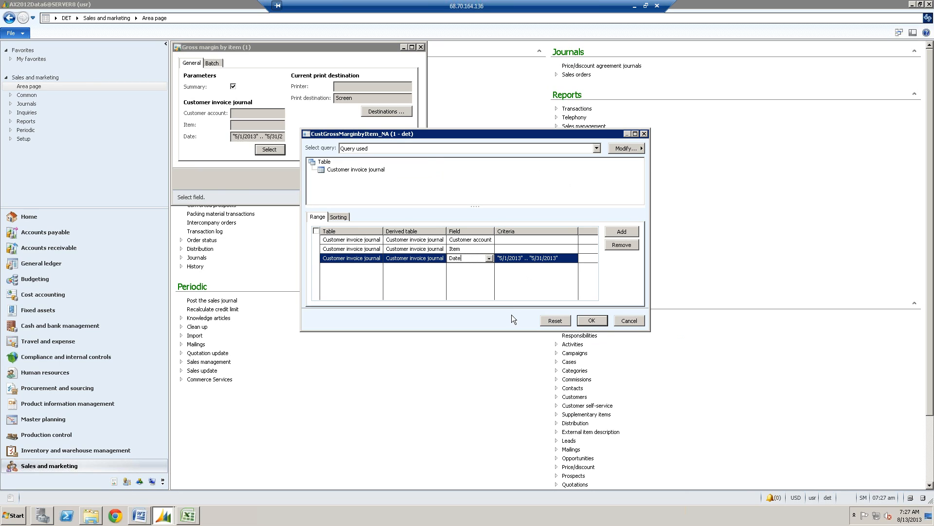
pyautogui.hotkey('ctrl', 'n')
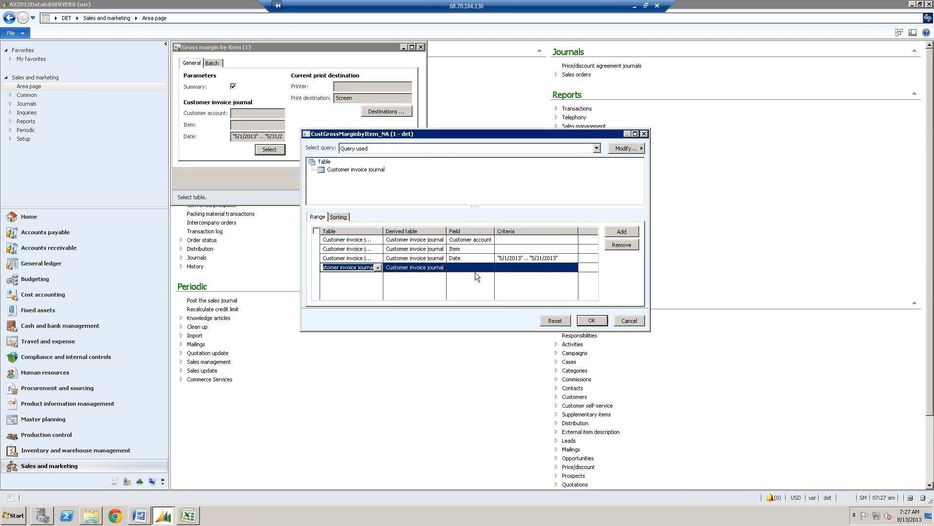
pyautogui.click(476, 268)
pyautogui.click(488, 268)
pyautogui.rightClick(521, 299)
pyautogui.rightClick(604, 307)
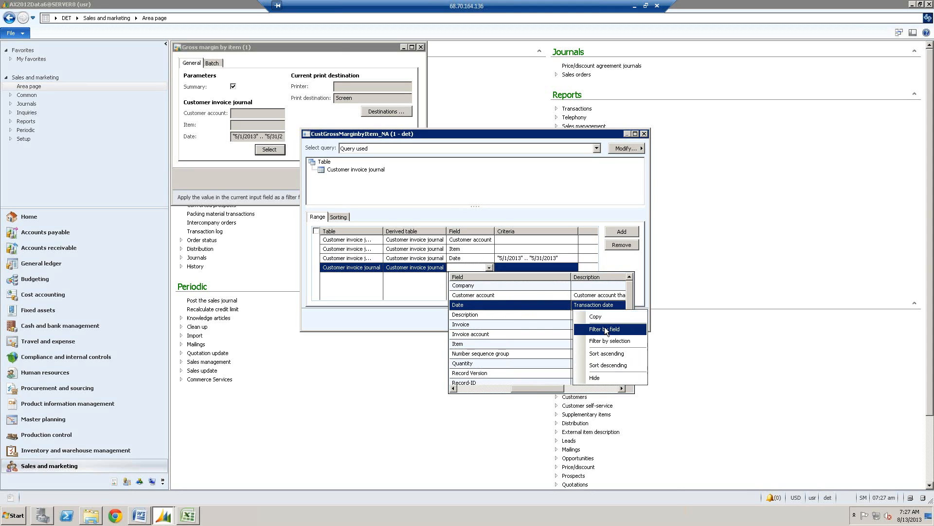
pyautogui.click(604, 325)
pyautogui.write('*')
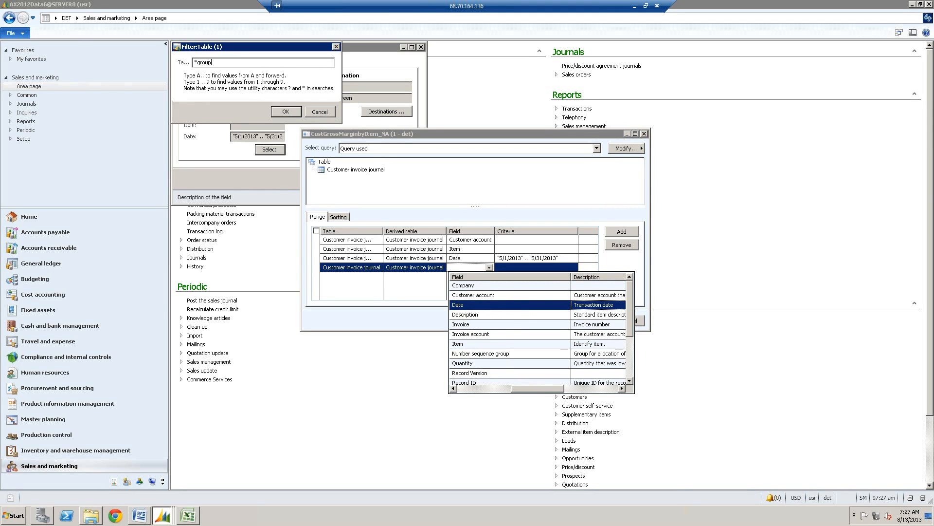
pyautogui.press('Return')
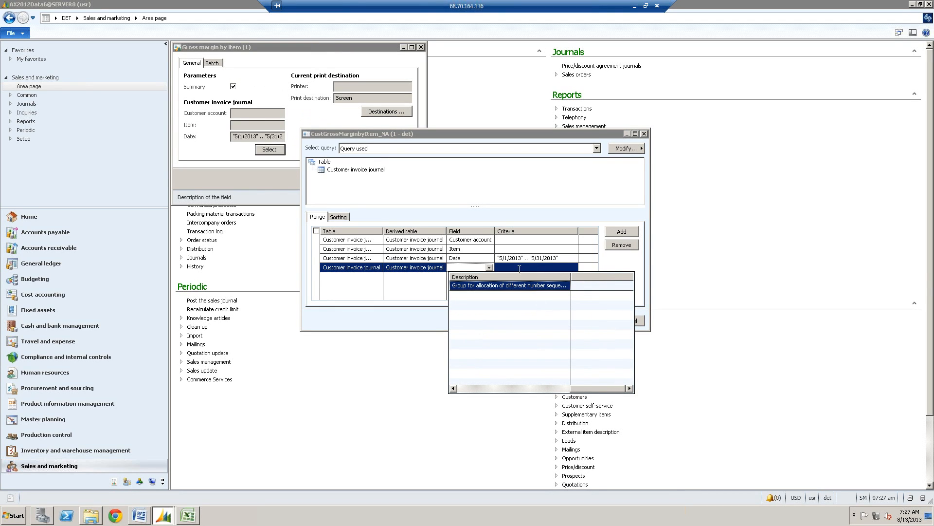
# - Try to find a customer field for the new range with the description filter *custom, and discard the query changes
pyautogui.click(489, 267)
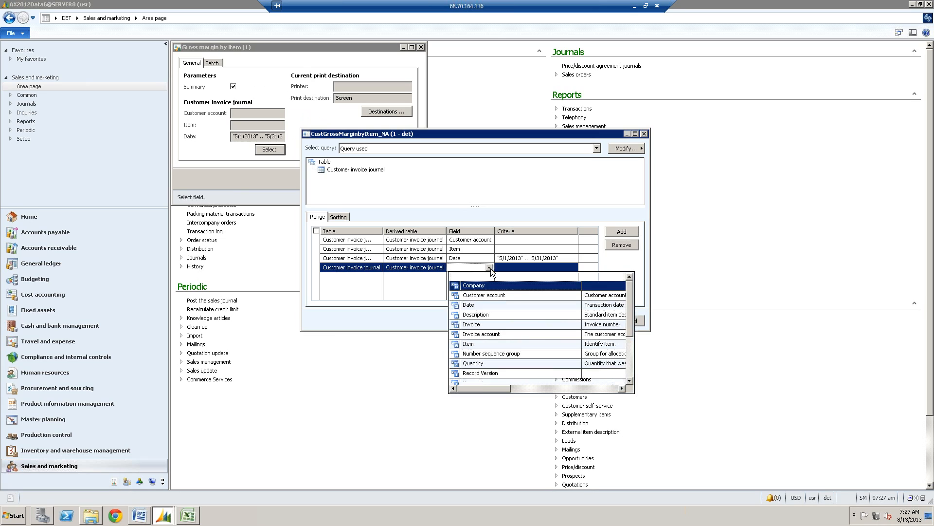
pyautogui.rightClick(598, 288)
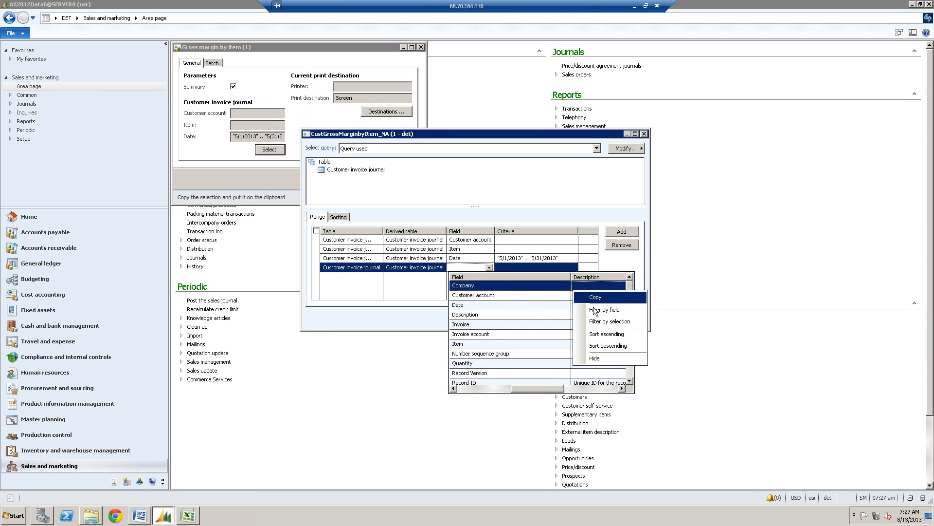
pyautogui.click(600, 310)
pyautogui.write('*customer')
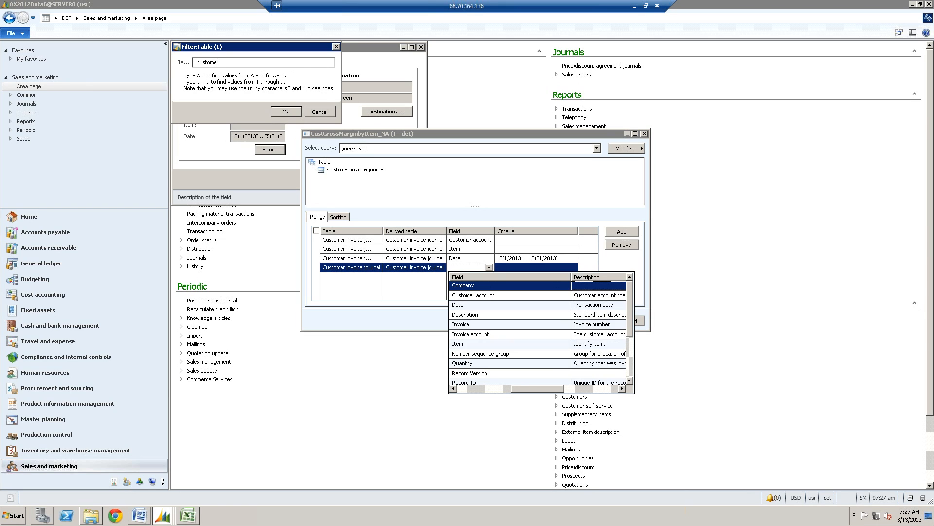
pyautogui.press('Return')
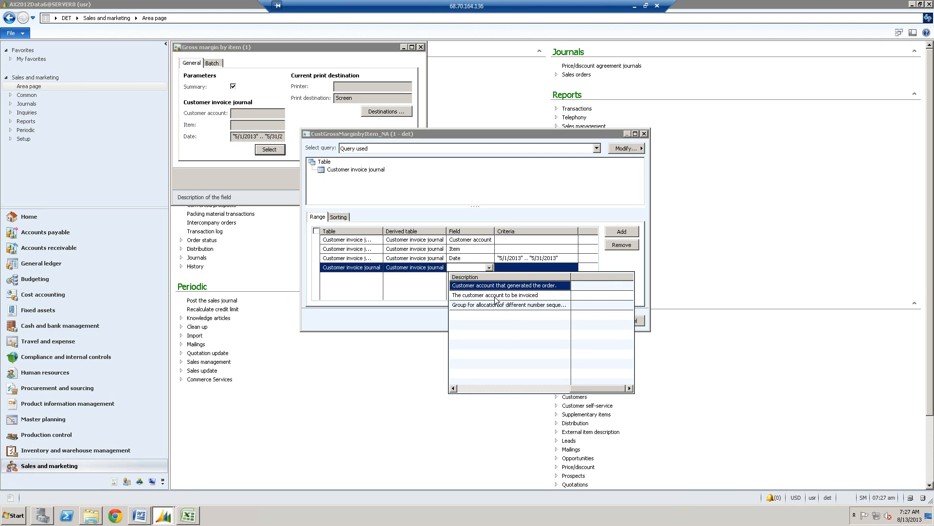
pyautogui.click(465, 273)
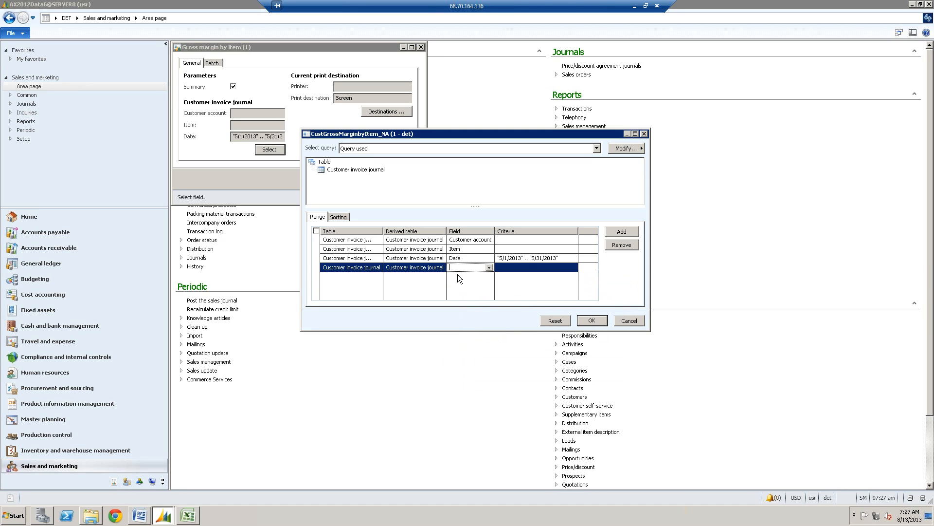
pyautogui.click(629, 321)
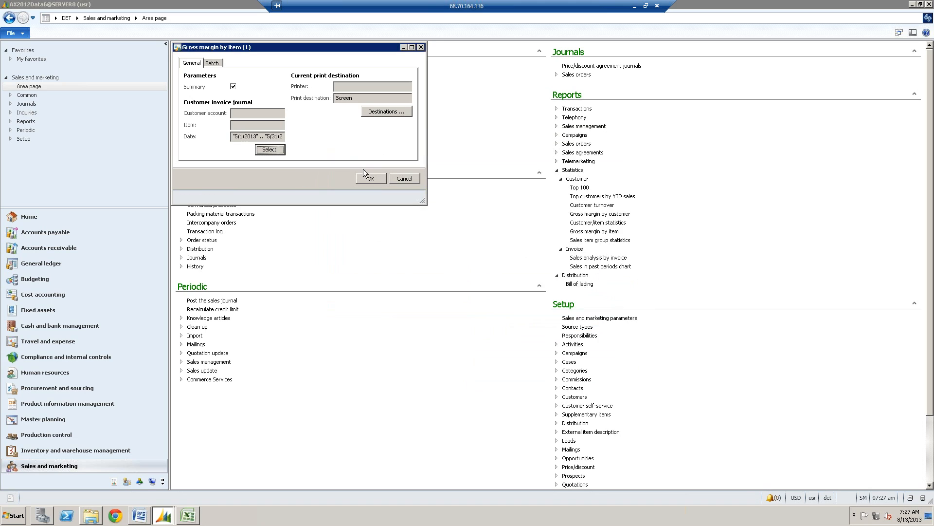
# - Recheck the query criteria, run the summary Gross margin by item report and go to the end of its last page
pyautogui.click(270, 150)
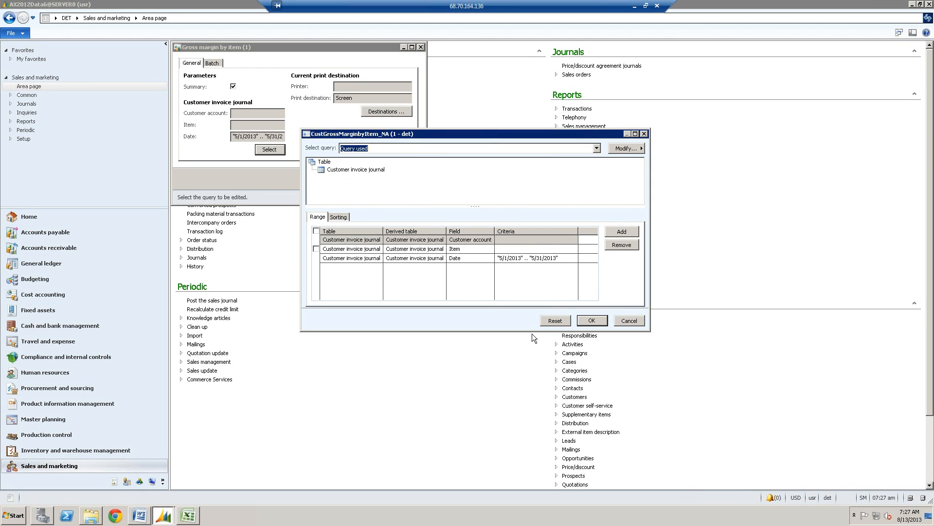
pyautogui.click(625, 325)
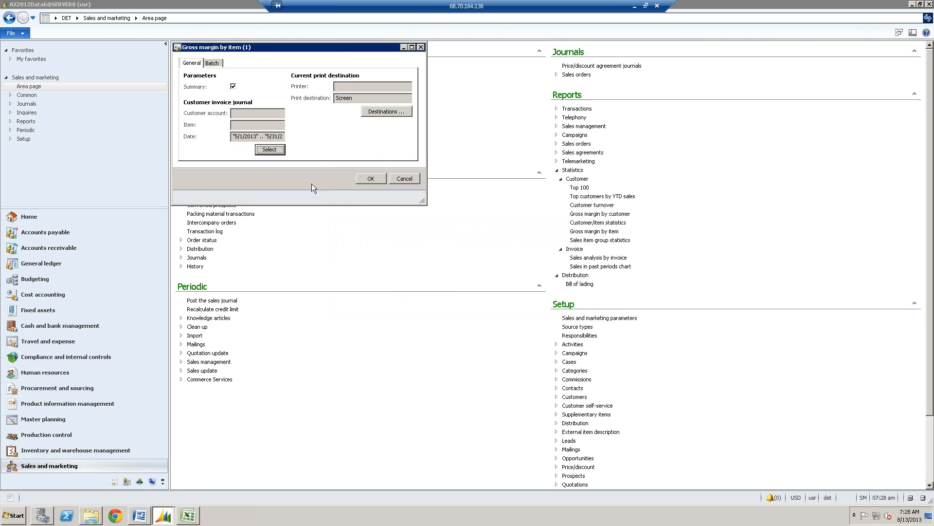
pyautogui.click(372, 180)
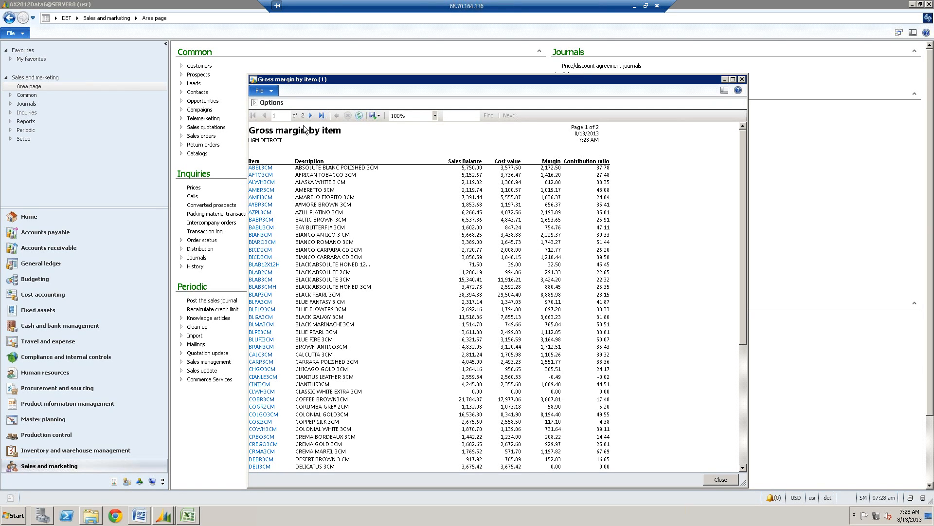
pyautogui.click(321, 115)
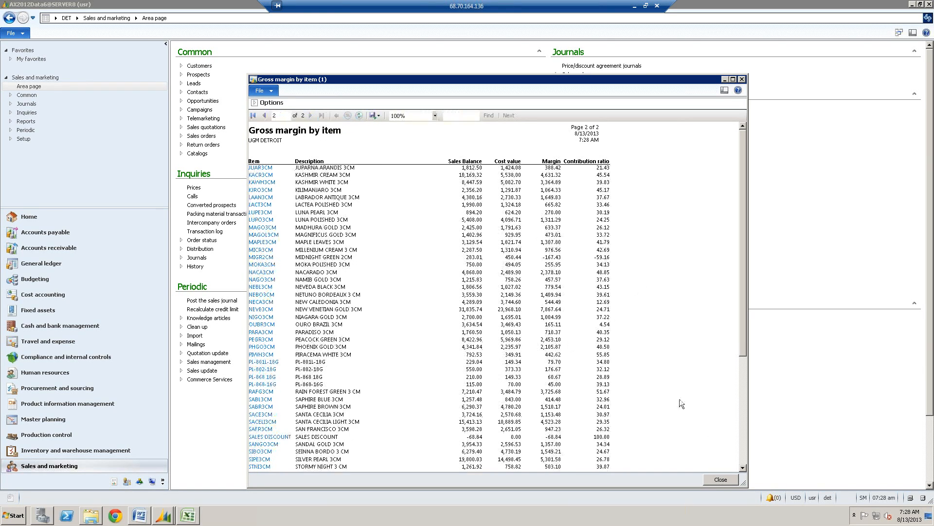
pyautogui.scroll(-5, 744, 451)
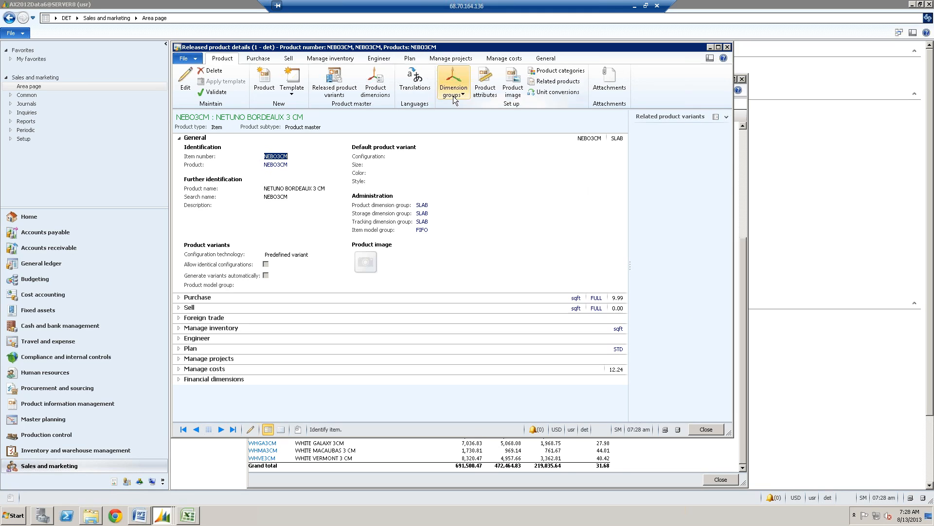
# - View the text translations of item NEBO3CM and close its released product details
pyautogui.click(420, 90)
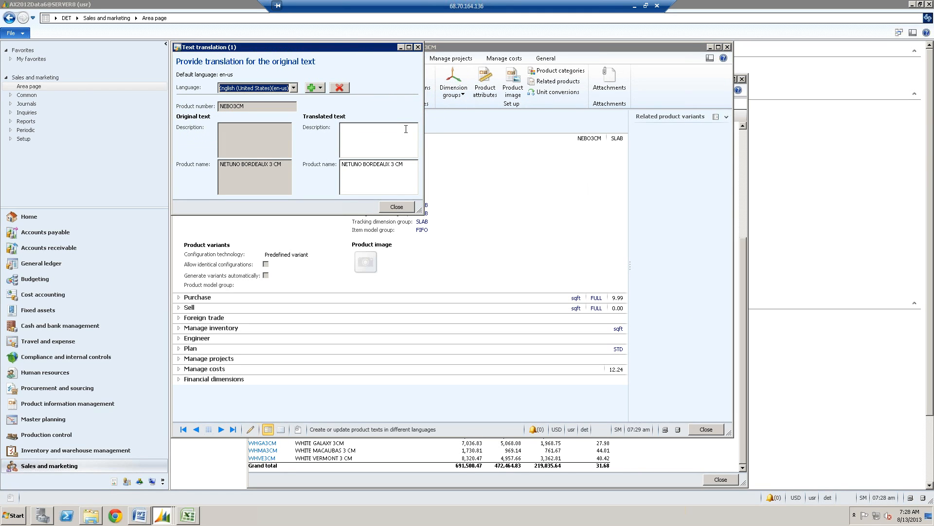
pyautogui.click(404, 207)
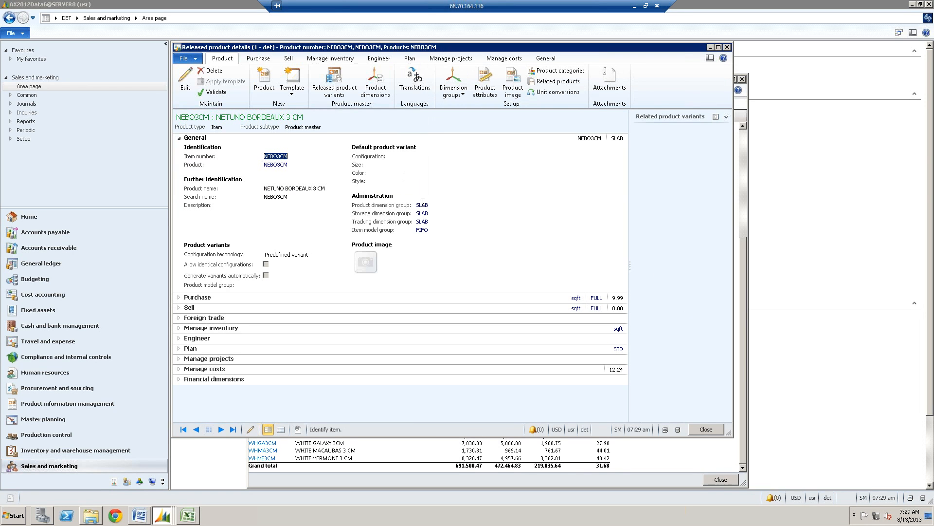
pyautogui.click(705, 429)
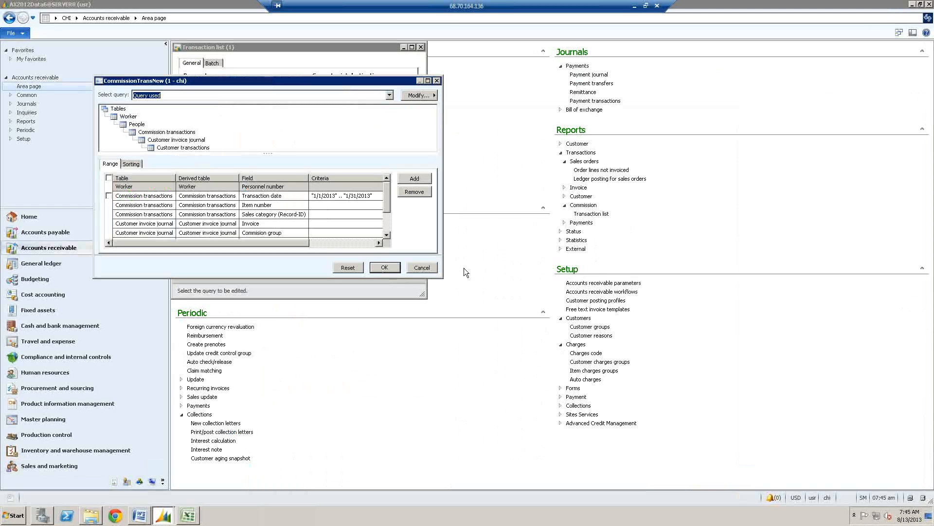
# - Cancel the open commission query and reopen the Accounts receivable commission Transaction list report with its query criteria
pyautogui.click(419, 270)
pyautogui.click(408, 272)
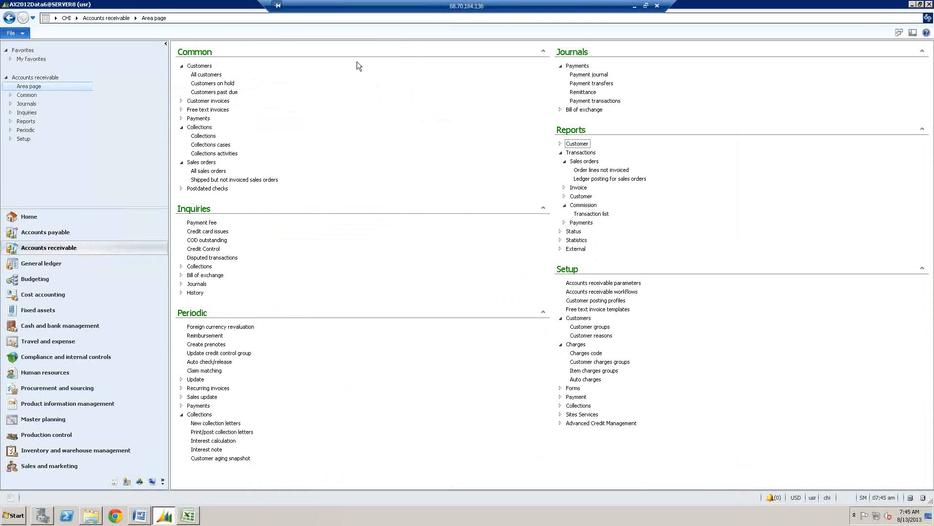
pyautogui.click(561, 154)
pyautogui.click(590, 215)
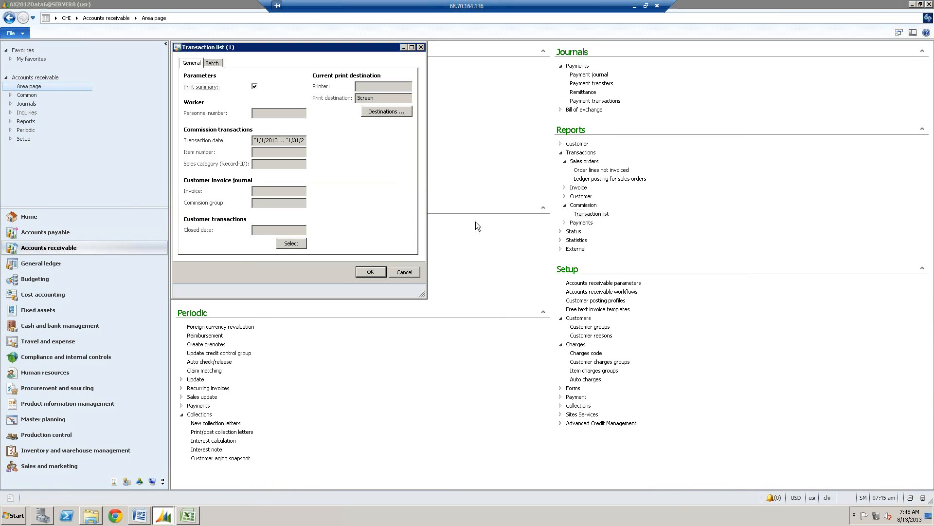
pyautogui.click(298, 244)
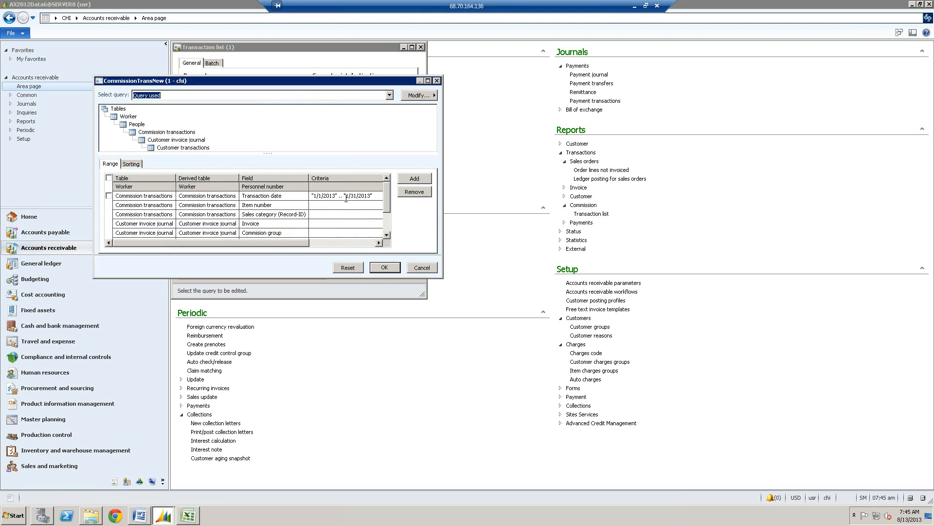
# - Review the transaction date and item number criteria and the workers available for the personnel number criterion in the commission query
pyautogui.click(352, 195)
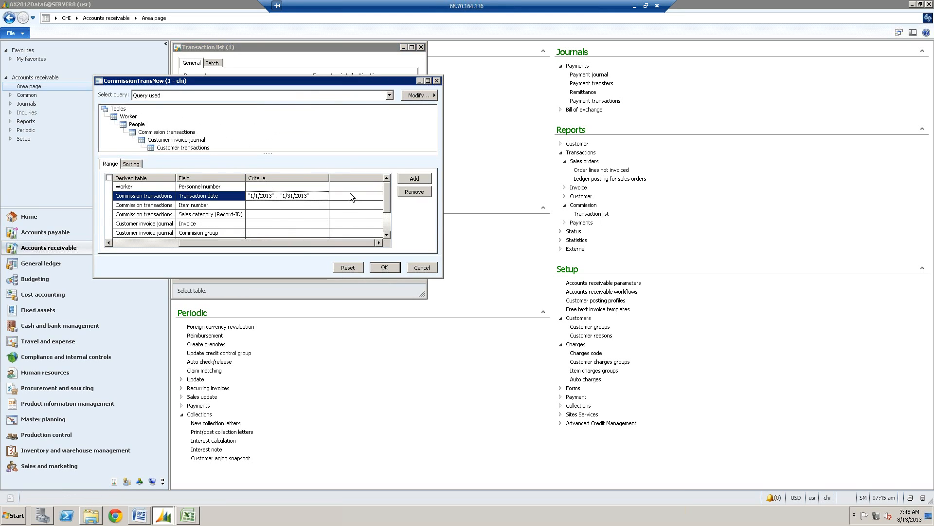
pyautogui.click(294, 205)
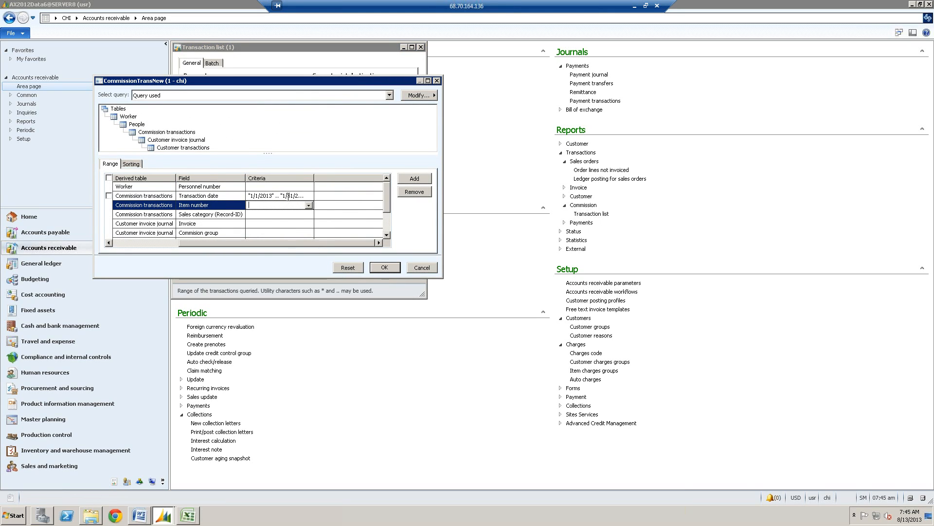
pyautogui.click(288, 196)
pyautogui.click(286, 187)
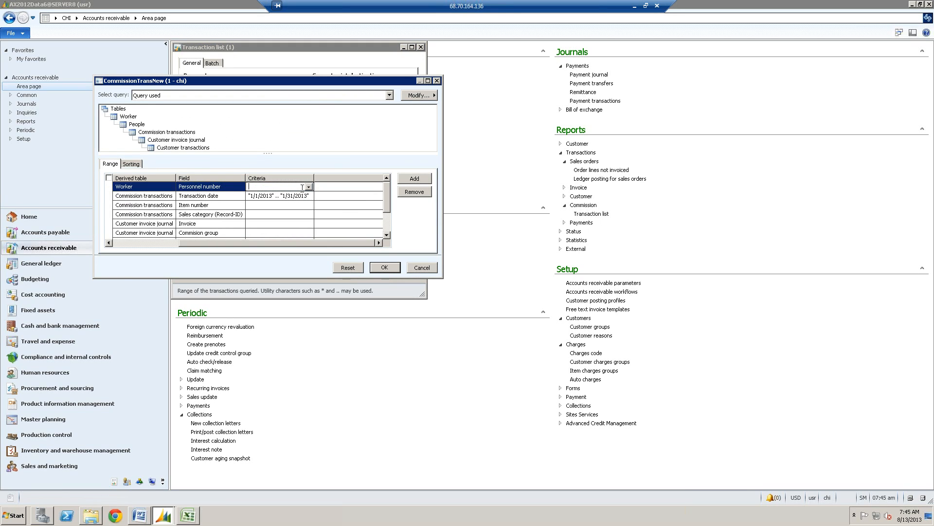
pyautogui.click(308, 187)
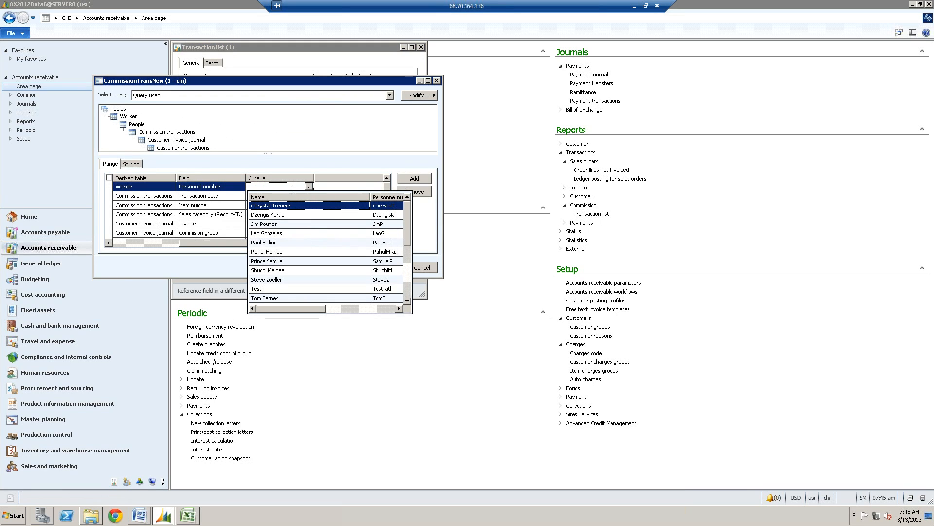
pyautogui.click(292, 188)
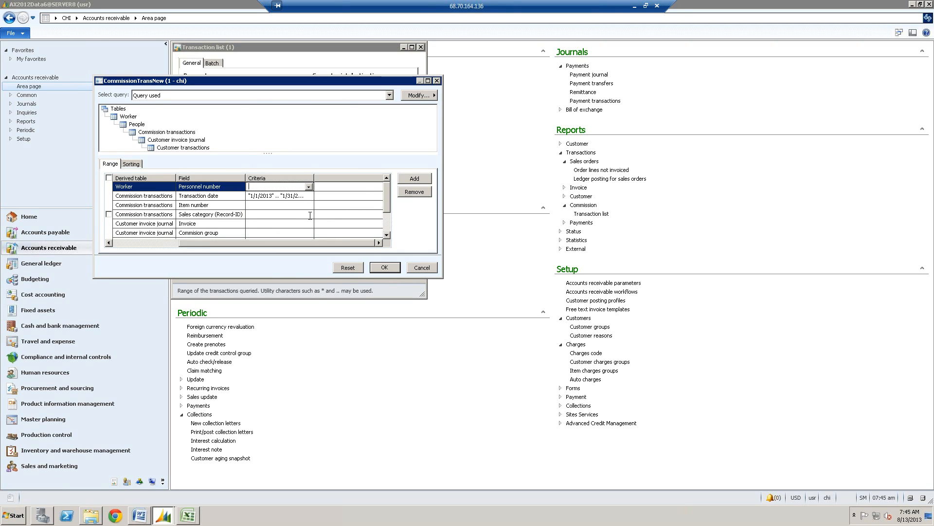
pyautogui.click(287, 197)
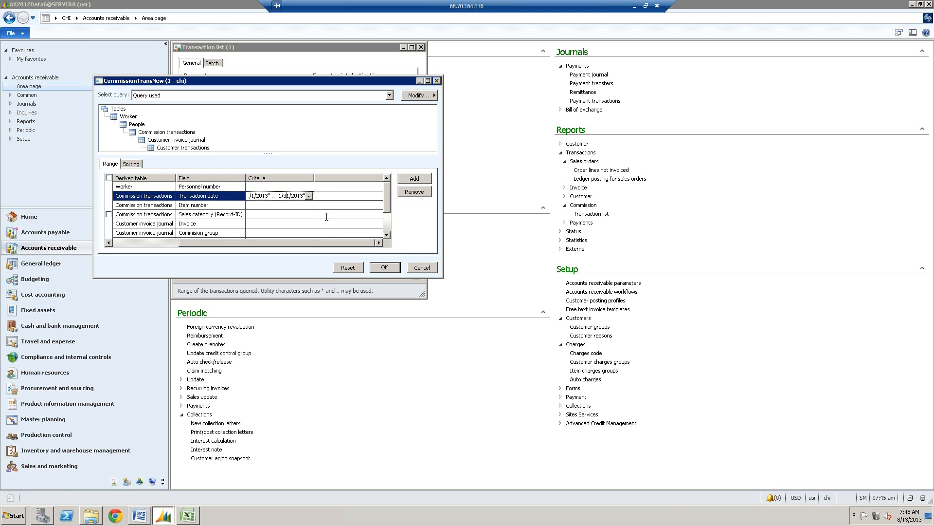
# - Enlarge the query window to check the closed date criterion, accept the query and run the summary commission Transaction list report
pyautogui.moveTo(438, 279); pyautogui.dragTo(489, 326)
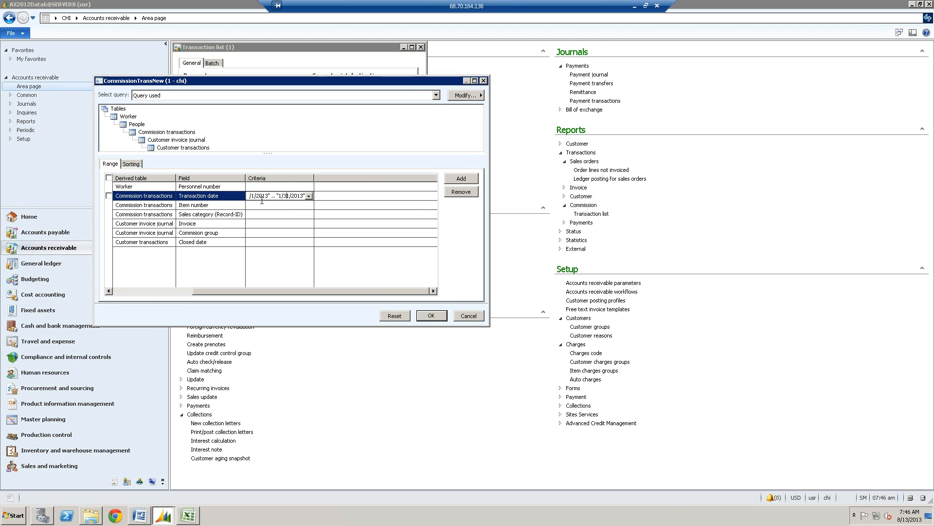
pyautogui.click(260, 242)
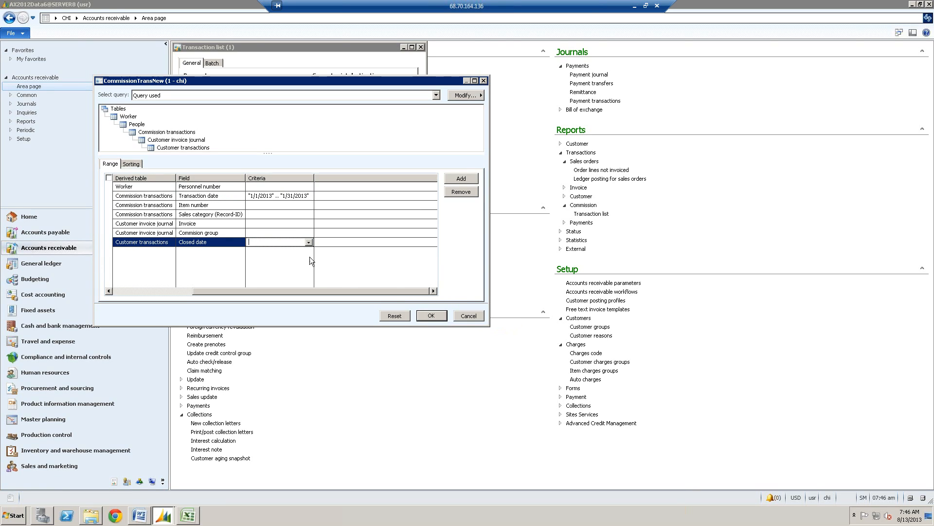
pyautogui.click(432, 316)
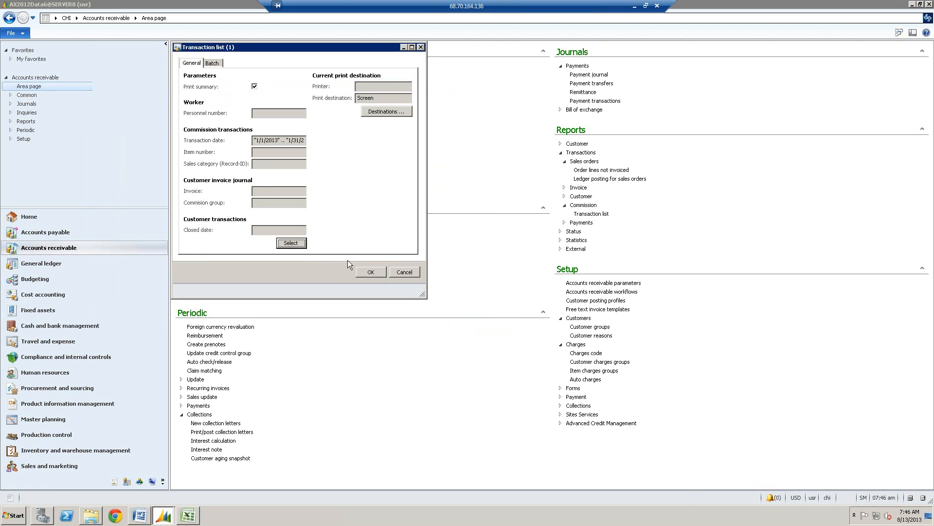
pyautogui.click(370, 272)
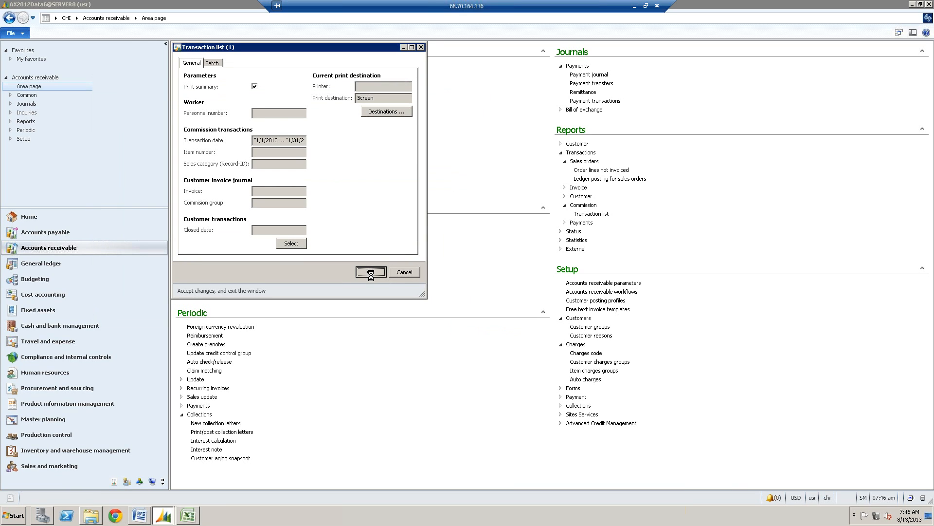